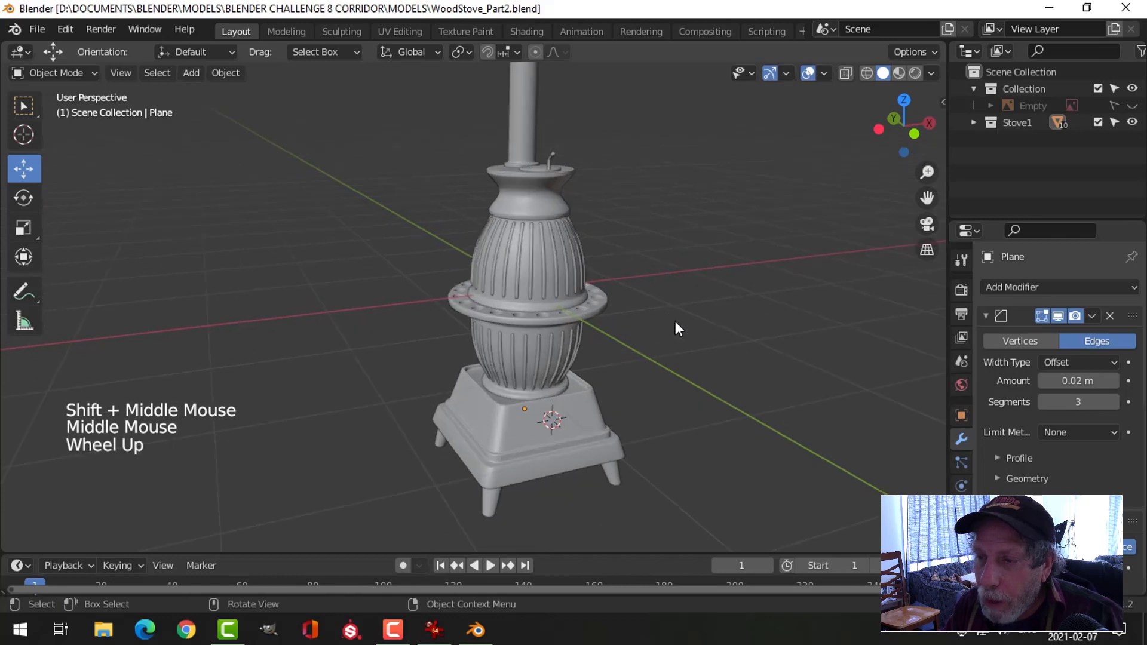
Inset the sloped front face of the stove base by about 0.049 m
scroll(679, 329, down, 1)
shift+middle_drag(679, 328, 663, 322)
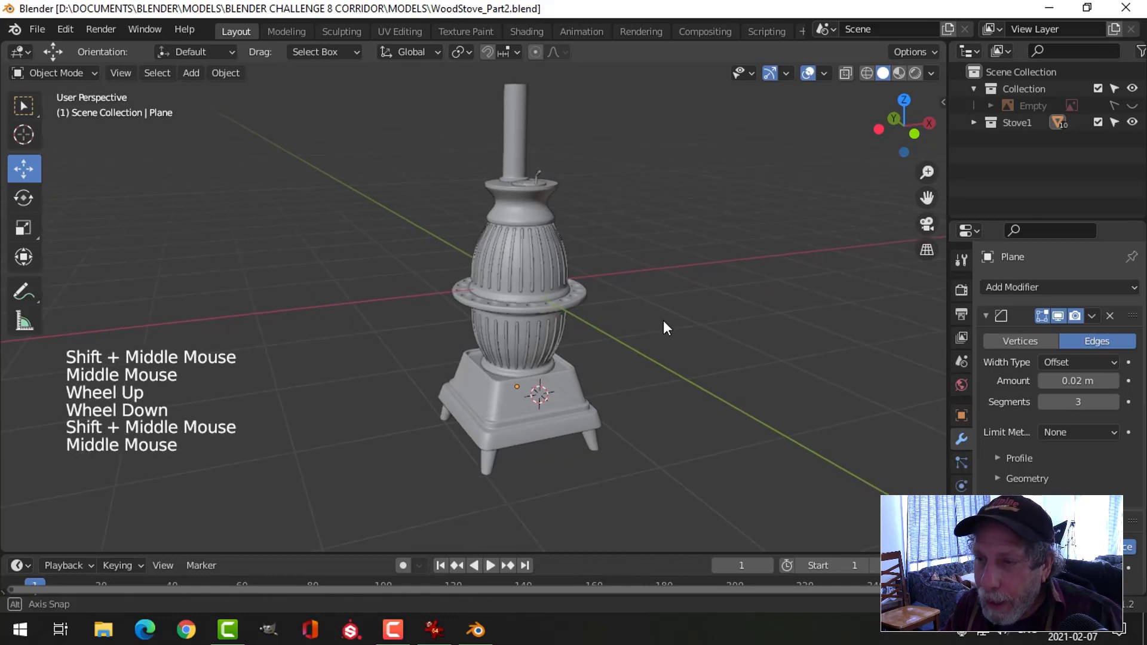
click(565, 385)
shift+middle_drag(664, 379, 653, 321)
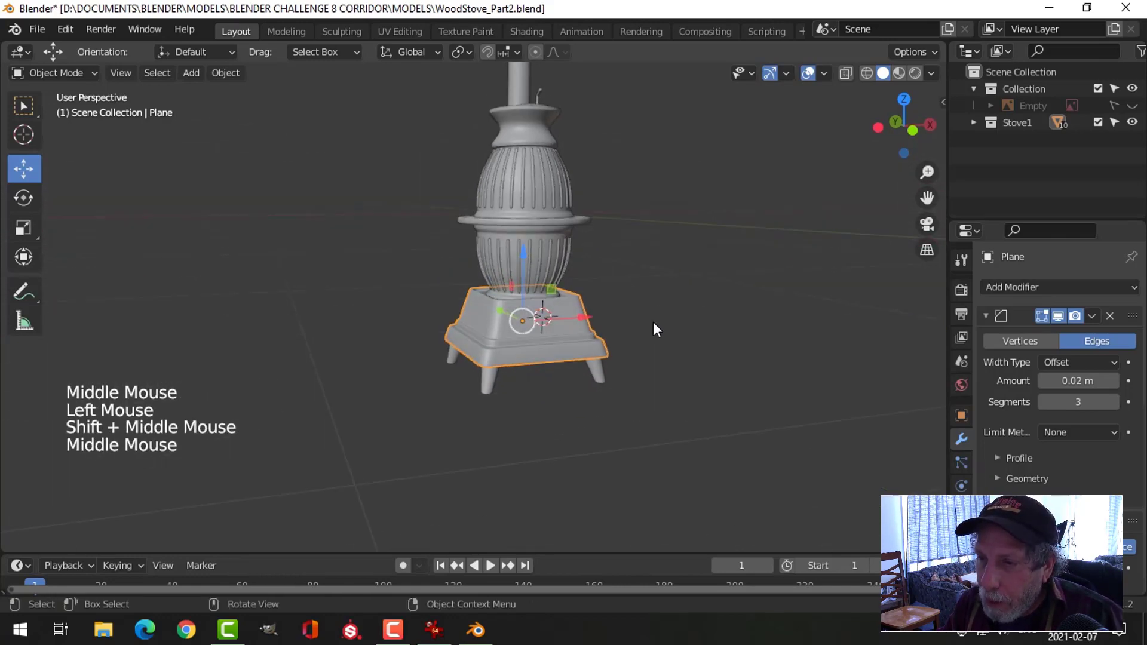
scroll(653, 322, up, 2)
key(Tab)
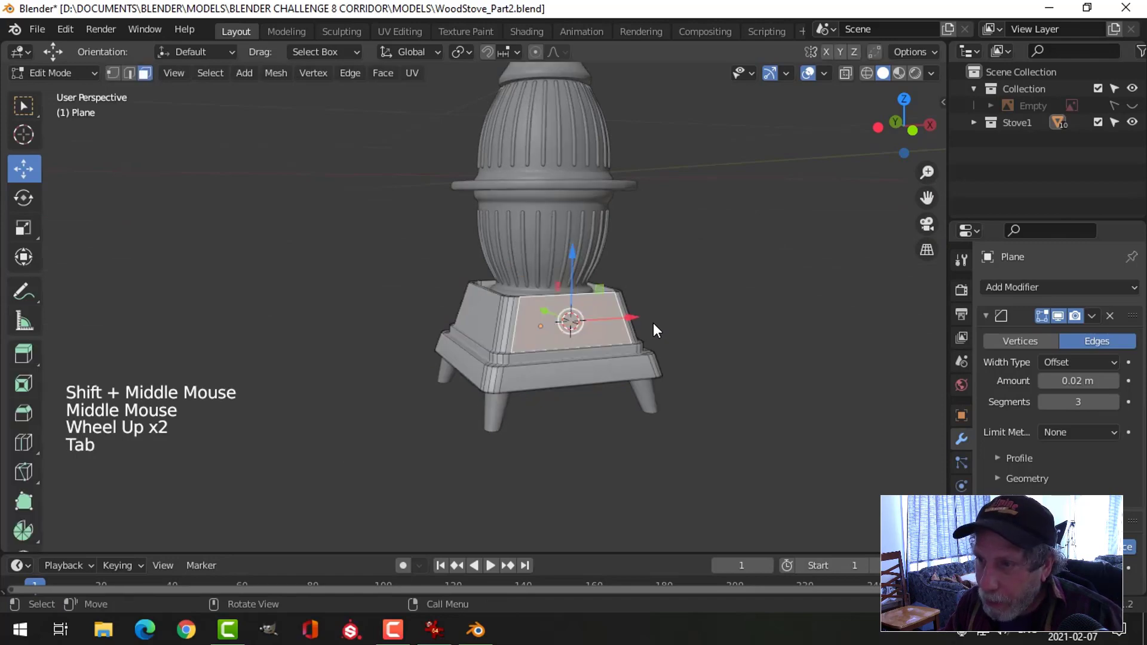
scroll(654, 322, up, 1)
middle_drag(653, 322, 722, 272)
scroll(718, 337, up, 1)
key(i)
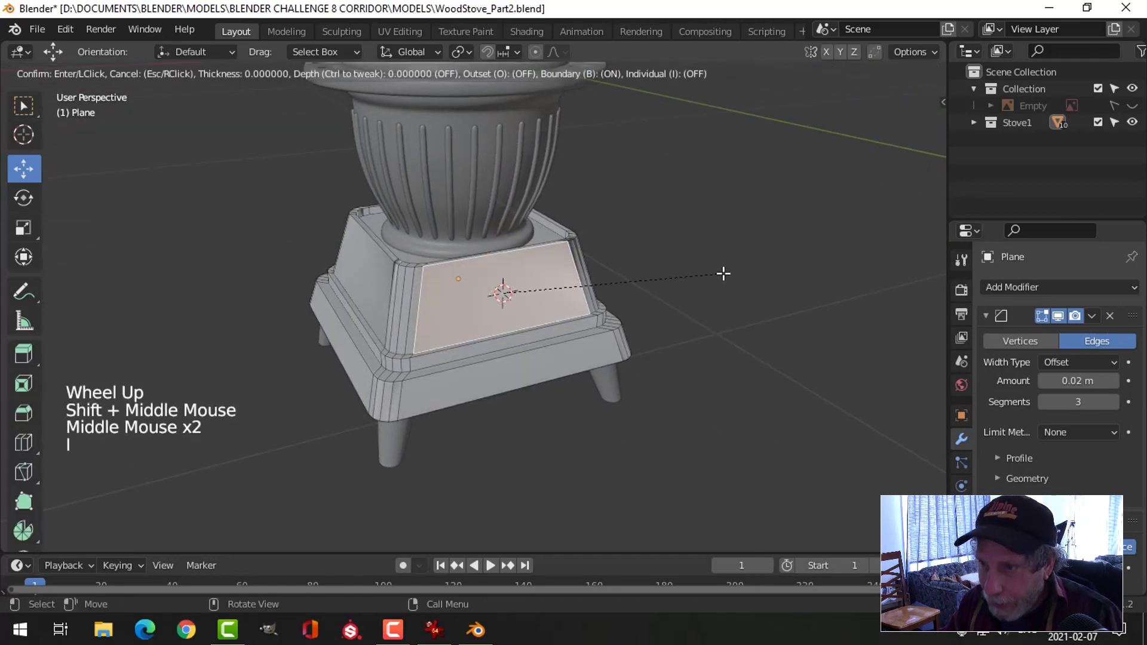
click(714, 276)
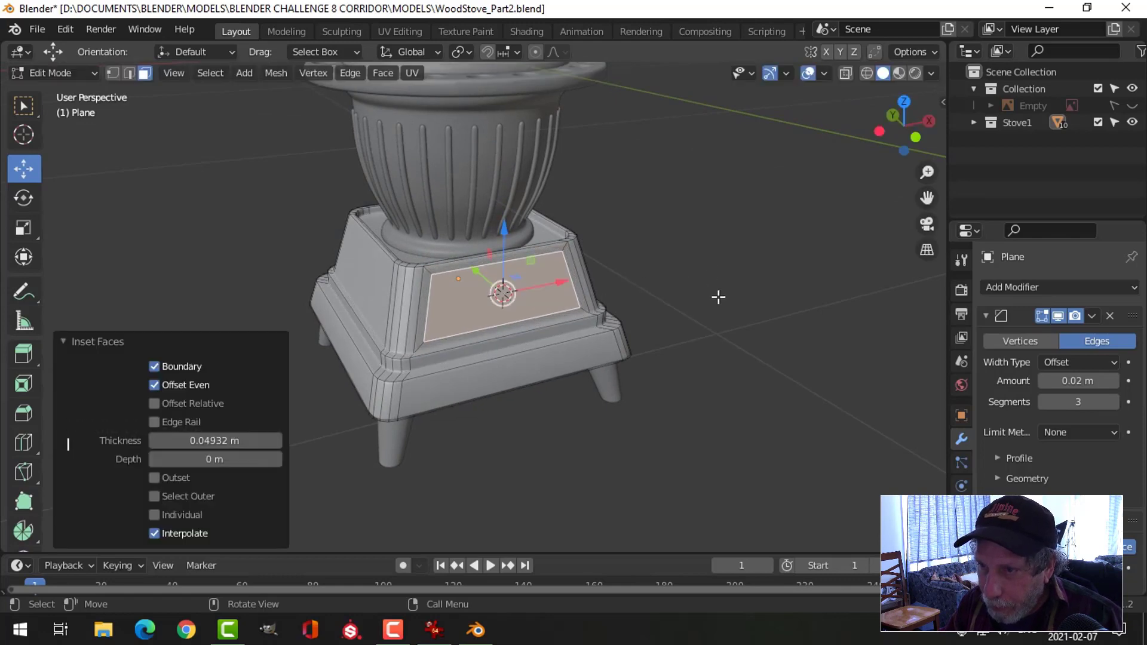
Extrude the inset face into the base to form a recess, and hide the bevel modifier in the viewport
middle_drag(720, 297, 477, 421)
key(e)
click(752, 299)
scroll(537, 287, up, 2)
scroll(442, 233, up, 2)
key(alt+a)
click(1060, 316)
Bevel the four corner edges of the front recess about 0.039 m wide with 5 segments
scroll(487, 320, up, 2)
key(2)
click(476, 310)
shift+click(399, 328)
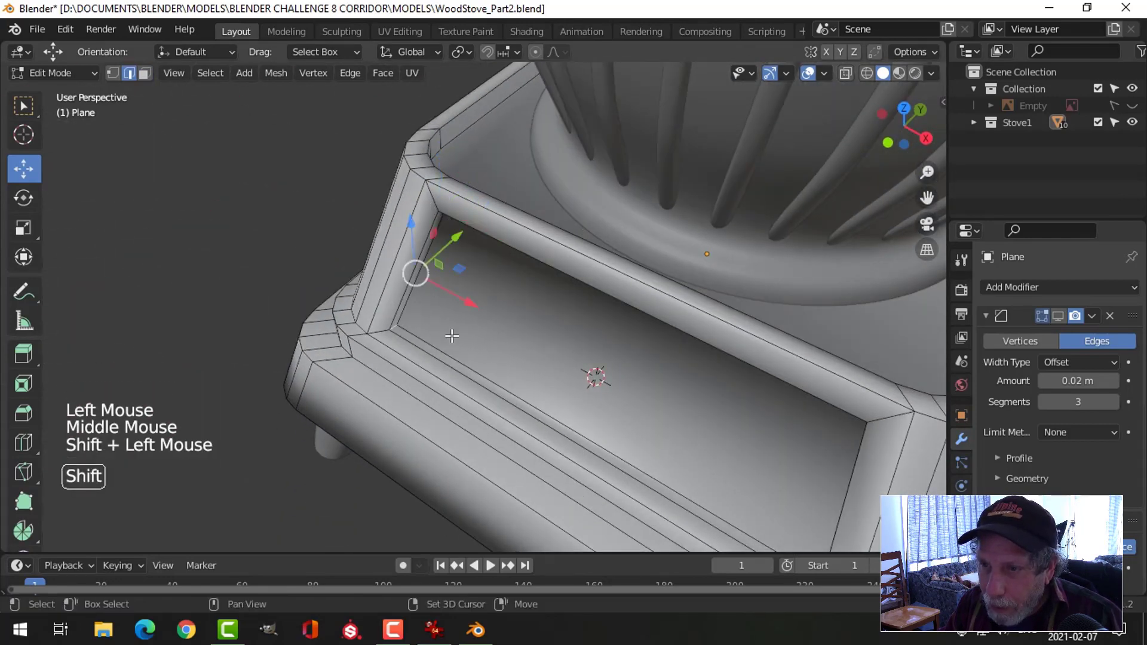
middle_drag(399, 329, 710, 275)
scroll(661, 257, up, 2)
shift+click(619, 298)
shift+click(588, 236)
scroll(687, 281, down, 3)
middle_drag(711, 275, 738, 272)
key(ctrl+b)
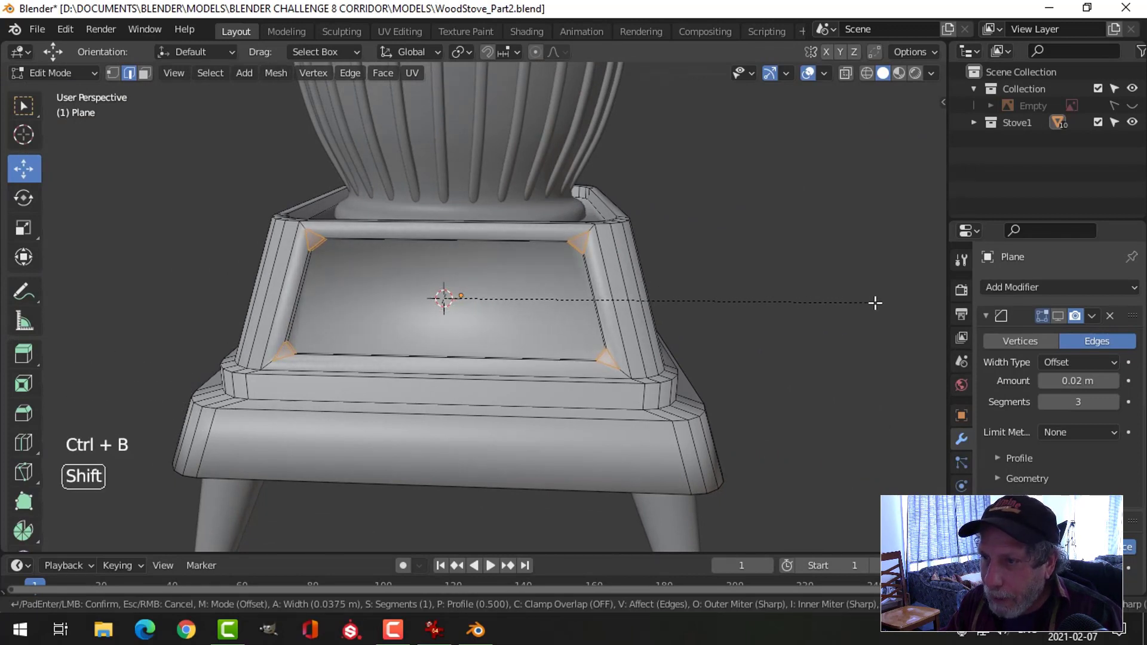
scroll(877, 303, up, 4)
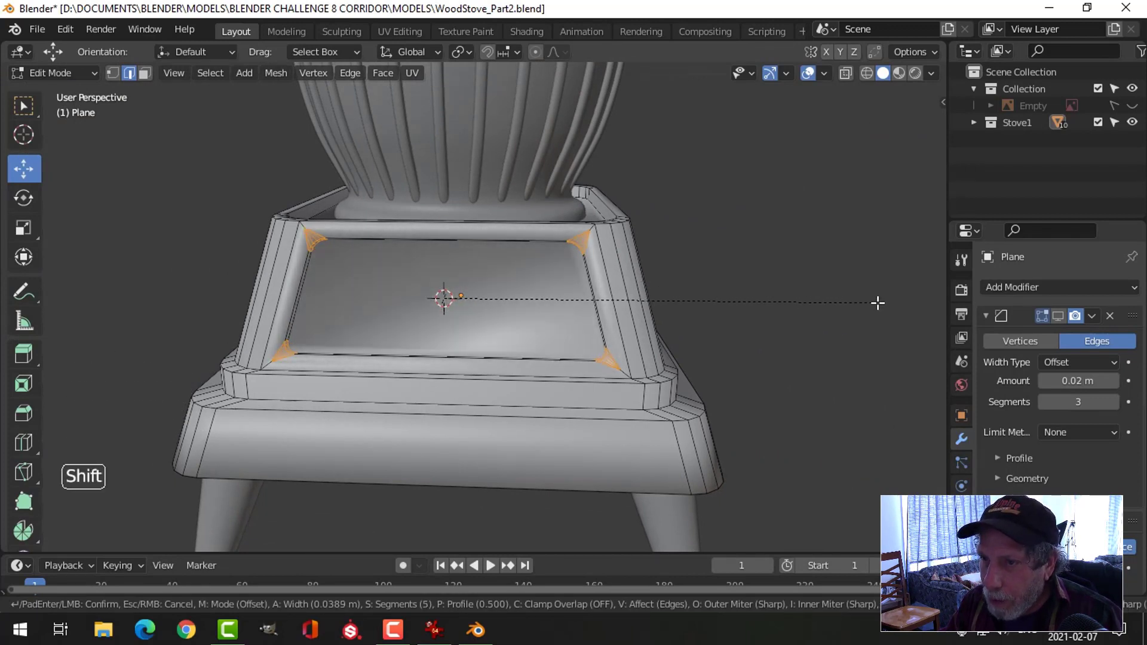
click(877, 303)
key(Tab)
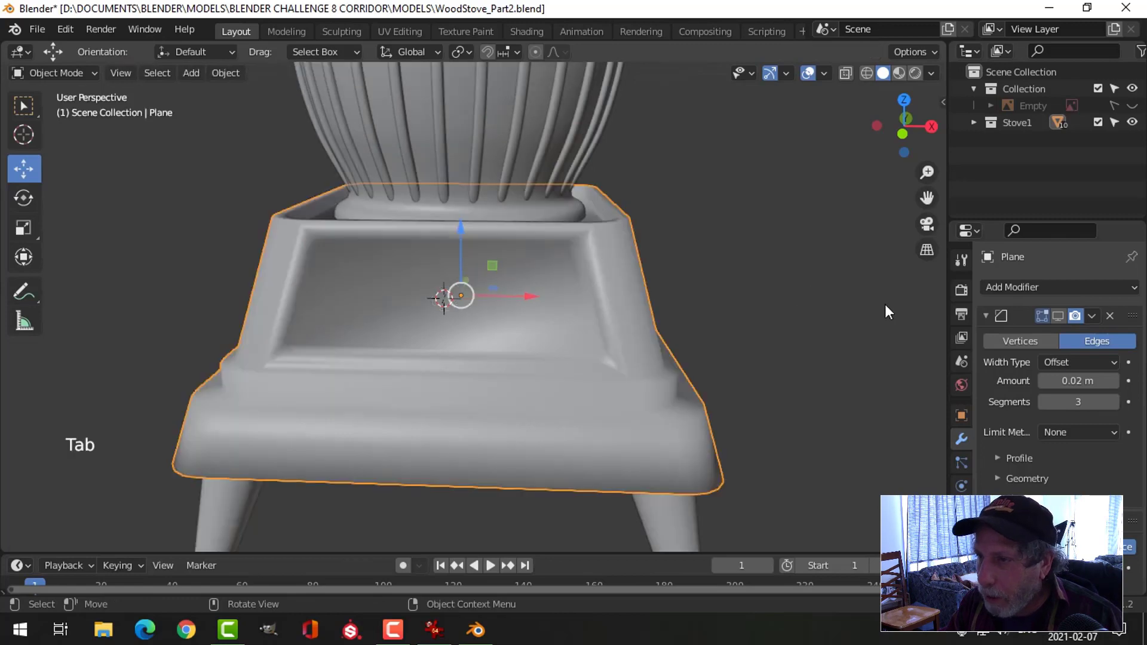
Show the base's bevel modifier in the viewport again and set its limit method to Angle
click(1058, 316)
middle_drag(621, 308, 602, 329)
click(672, 517)
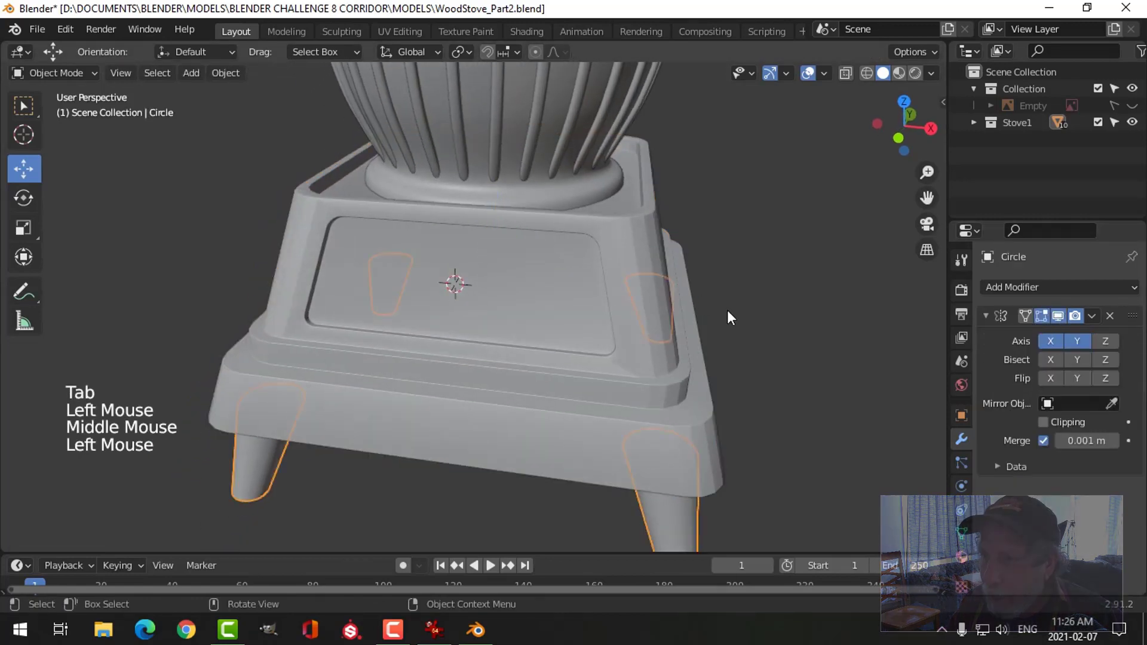
click(632, 245)
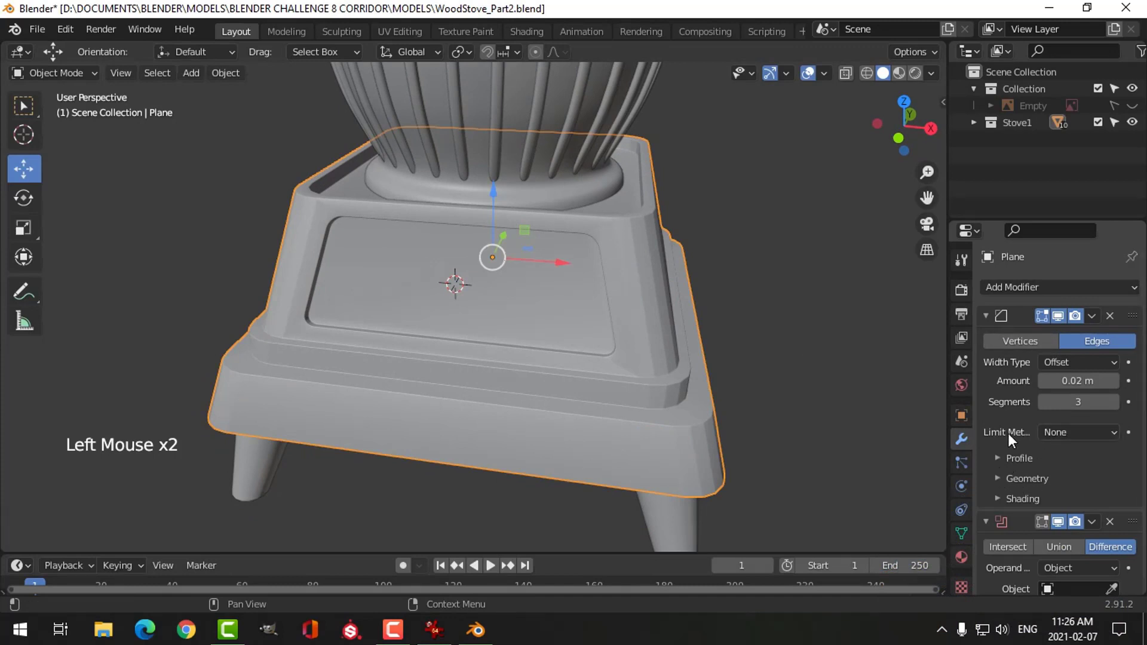
click(1051, 432)
click(1038, 468)
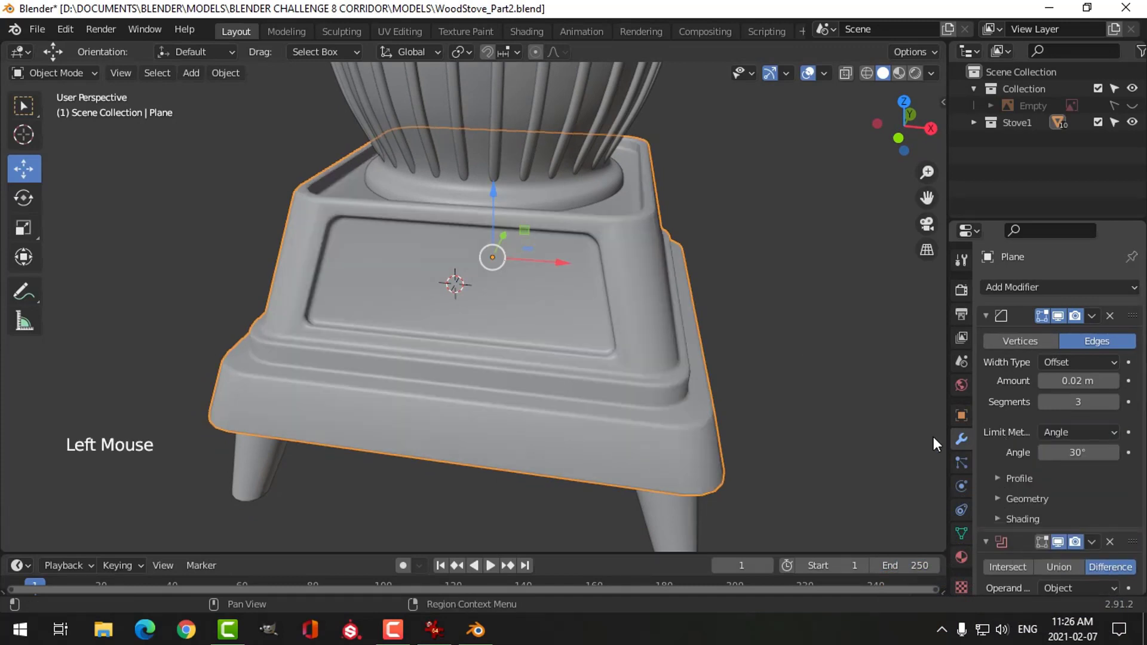
Add a Weighted Normal modifier to the base and remove its unused Boolean modifier
click(988, 316)
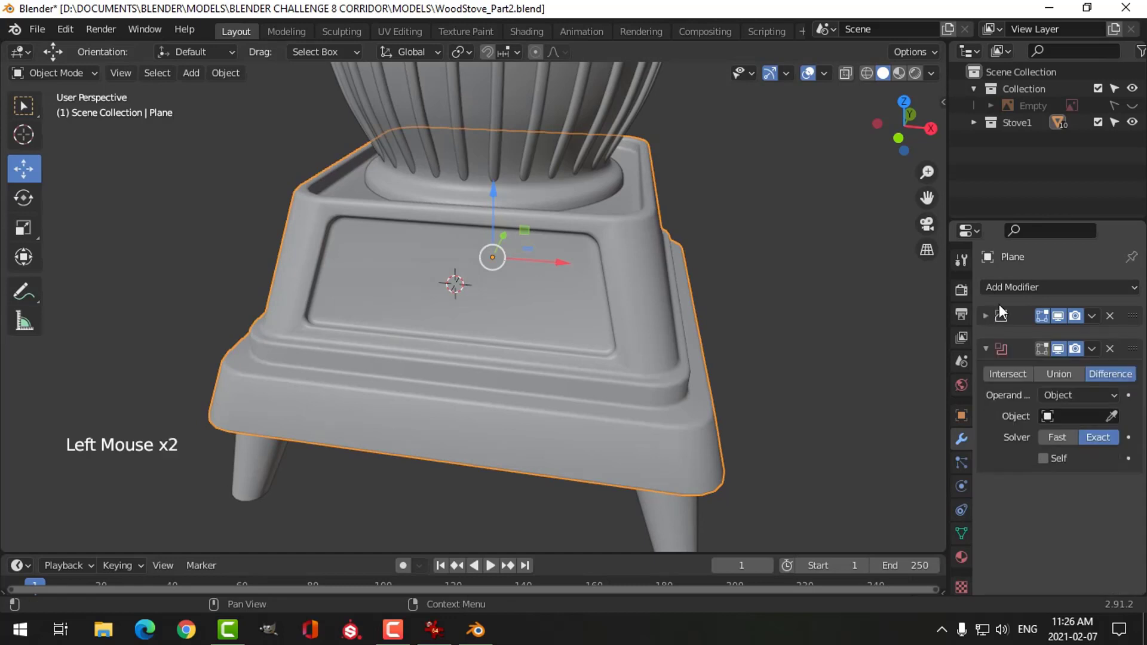
click(1013, 288)
click(674, 408)
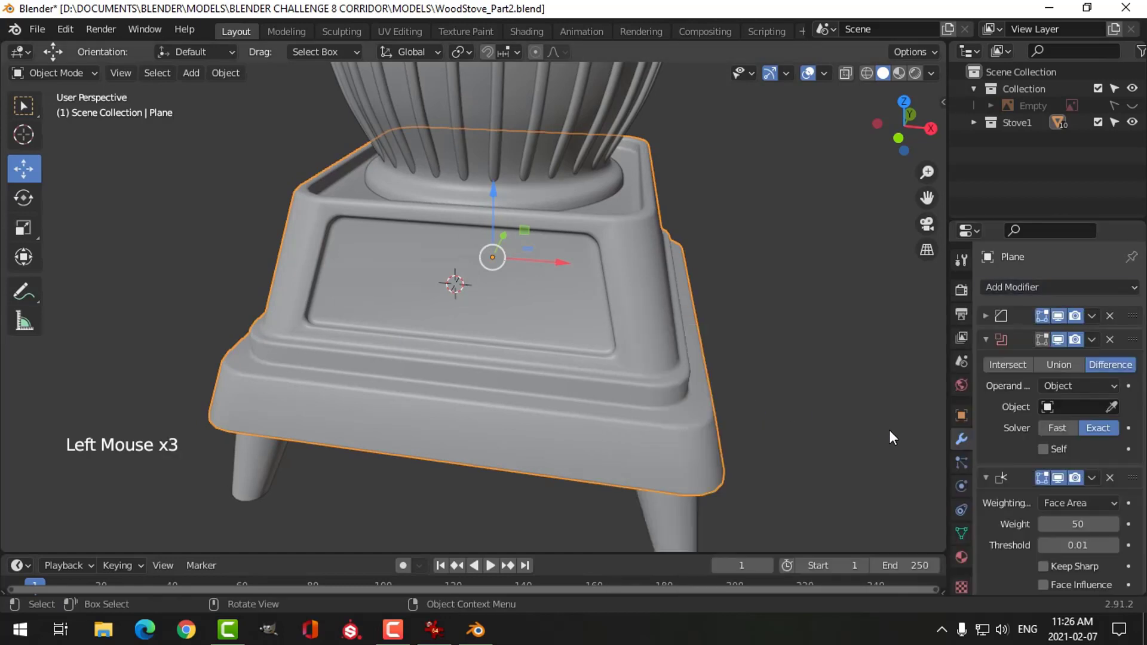
click(1109, 340)
Enable Auto Smooth in the base mesh's normals and save the file
click(961, 534)
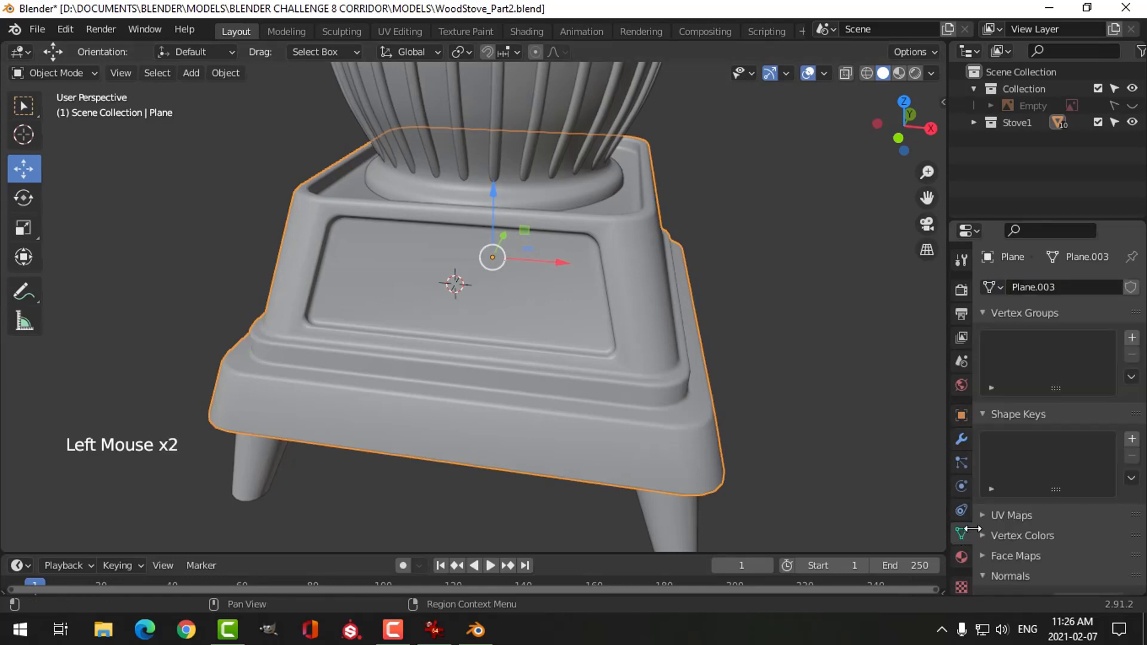
scroll(1001, 525, down, 4)
click(1041, 499)
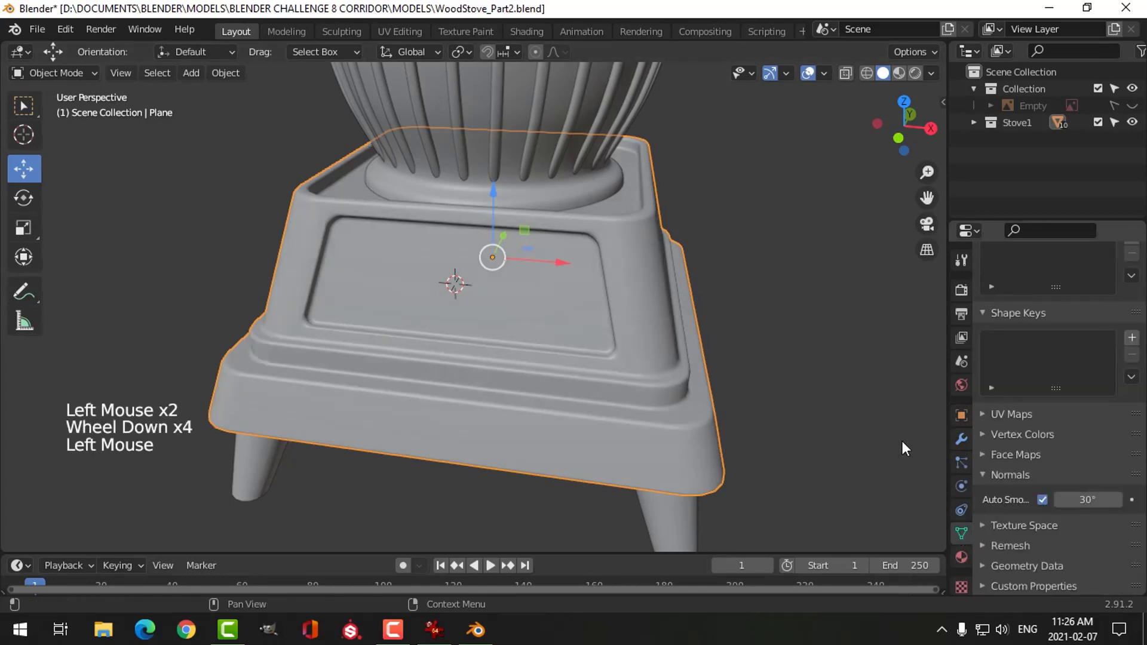
key(alt+a)
mouse_move(686, 298)
middle_down()
mouse_move(740, 320)
mouse_move(589, 314)
mouse_move(666, 327)
mouse_move(636, 289)
middle_up()
scroll(741, 320, down, 2)
key(ctrl+s)
Add a UV sphere with 18 segments at the 3D cursor on the front of the base
scroll(691, 243, down, 2)
scroll(660, 308, down, 1)
scroll(660, 305, down, 1)
key(KP_1)
scroll(637, 289, down, 1)
scroll(638, 289, up, 5)
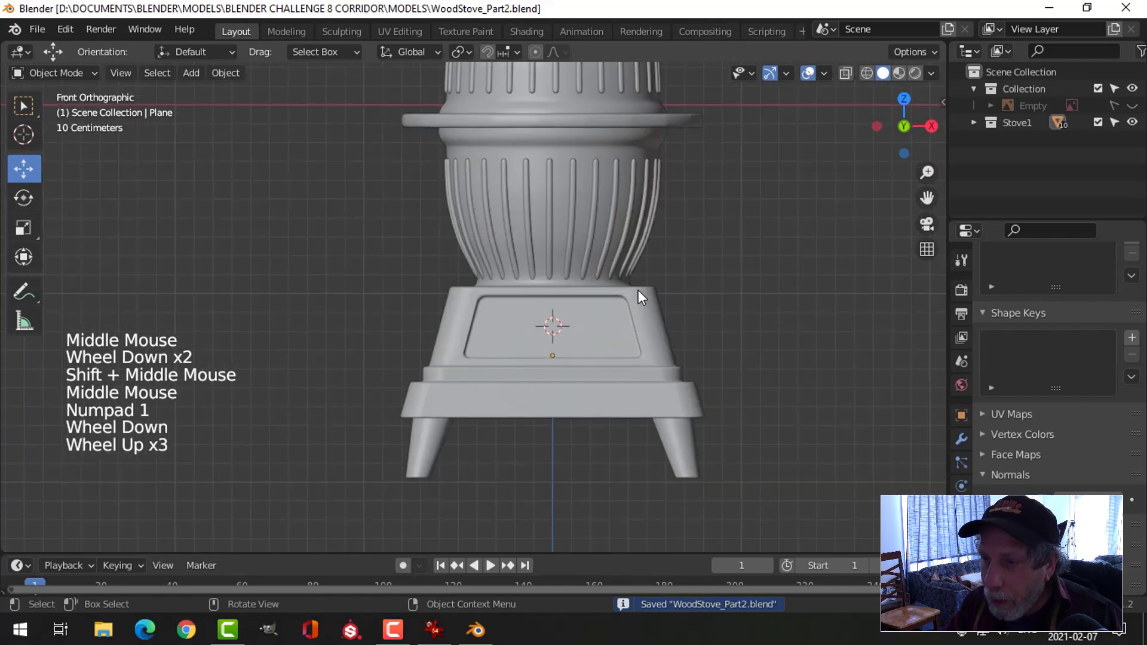
scroll(669, 314, down, 1)
shift+middle_drag(669, 314, 613, 285)
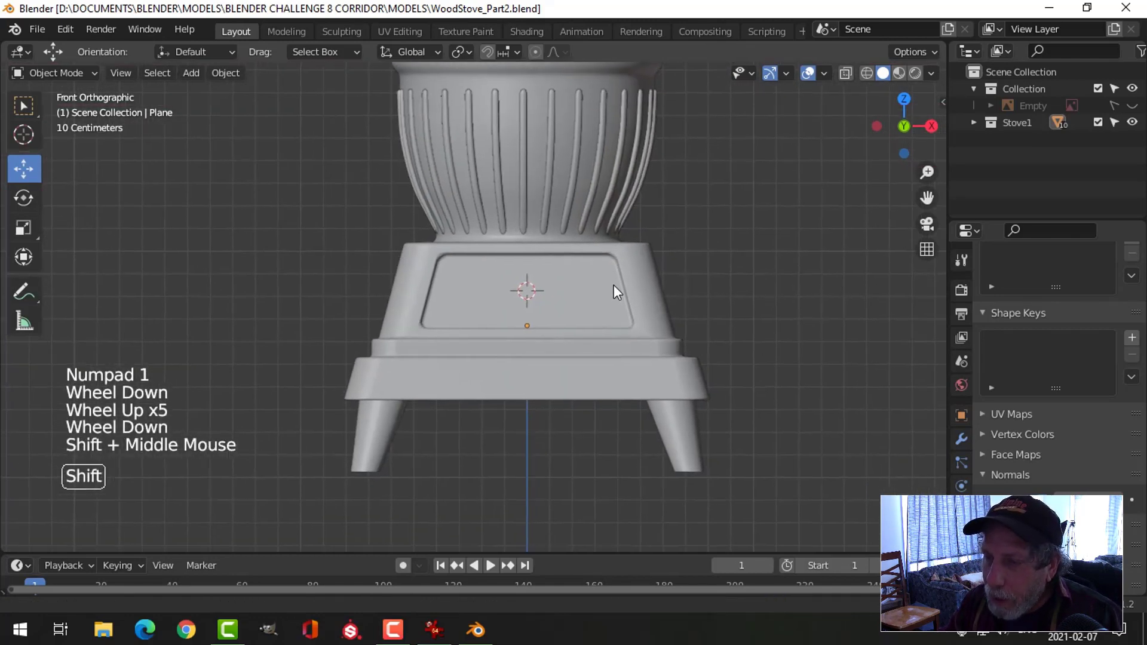
key(shift+a)
mouse_move(599, 280)
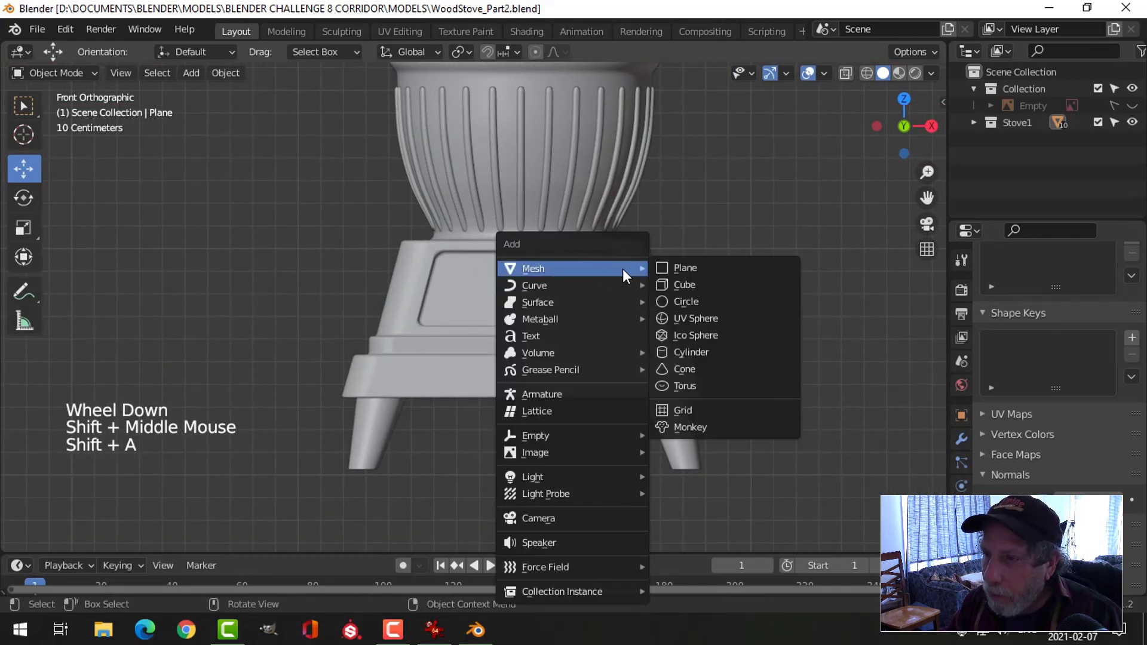
click(725, 315)
click(231, 355)
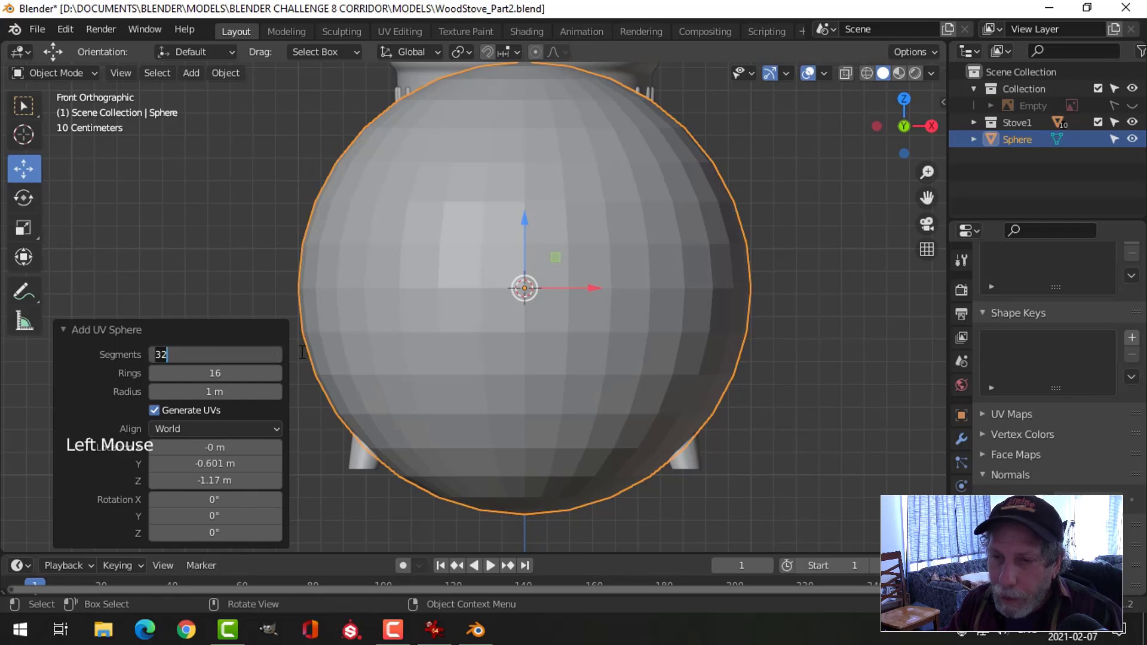
text(18)
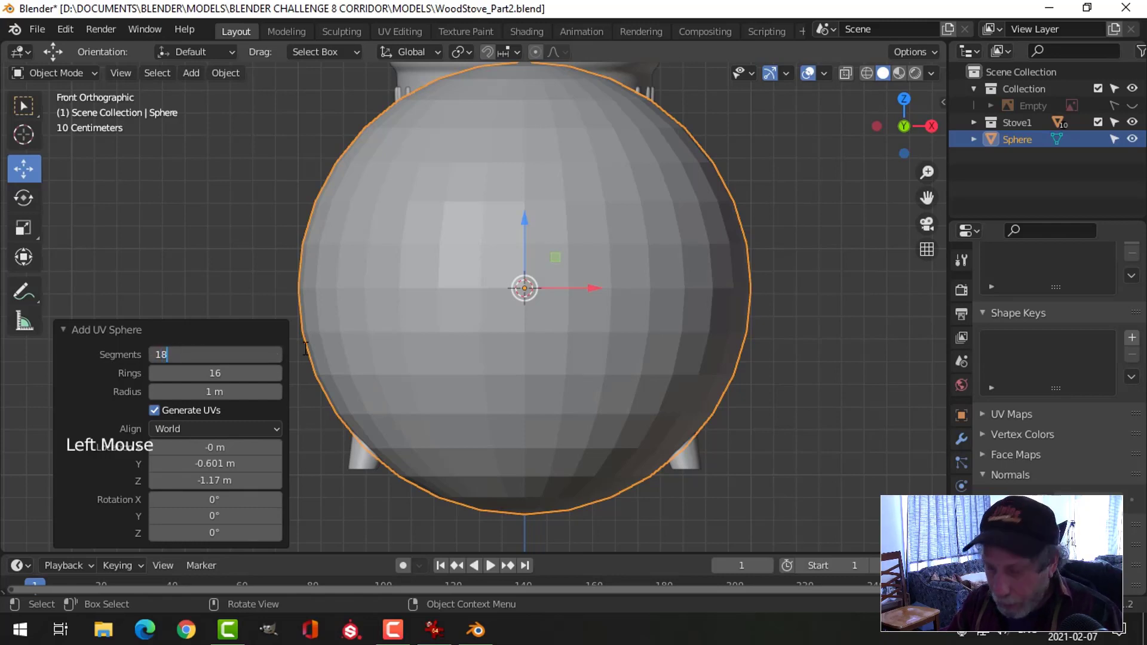
click(305, 349)
Scale the sphere's mesh down to about 0.194 in Edit Mode
scroll(549, 328, down, 2)
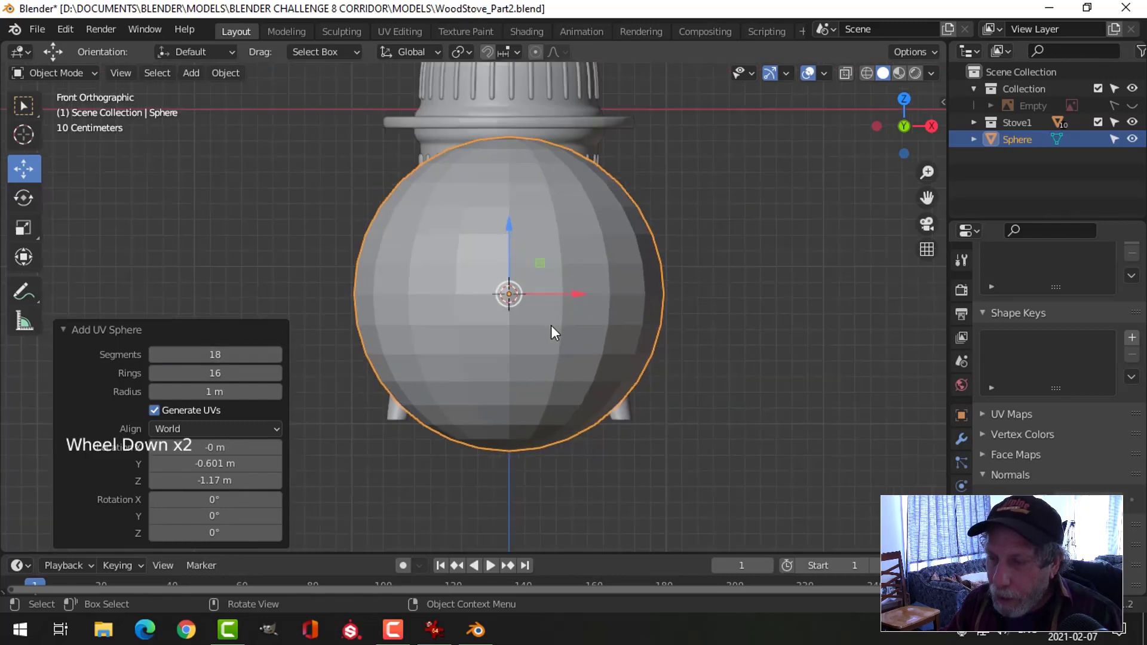
key(Tab)
key(s)
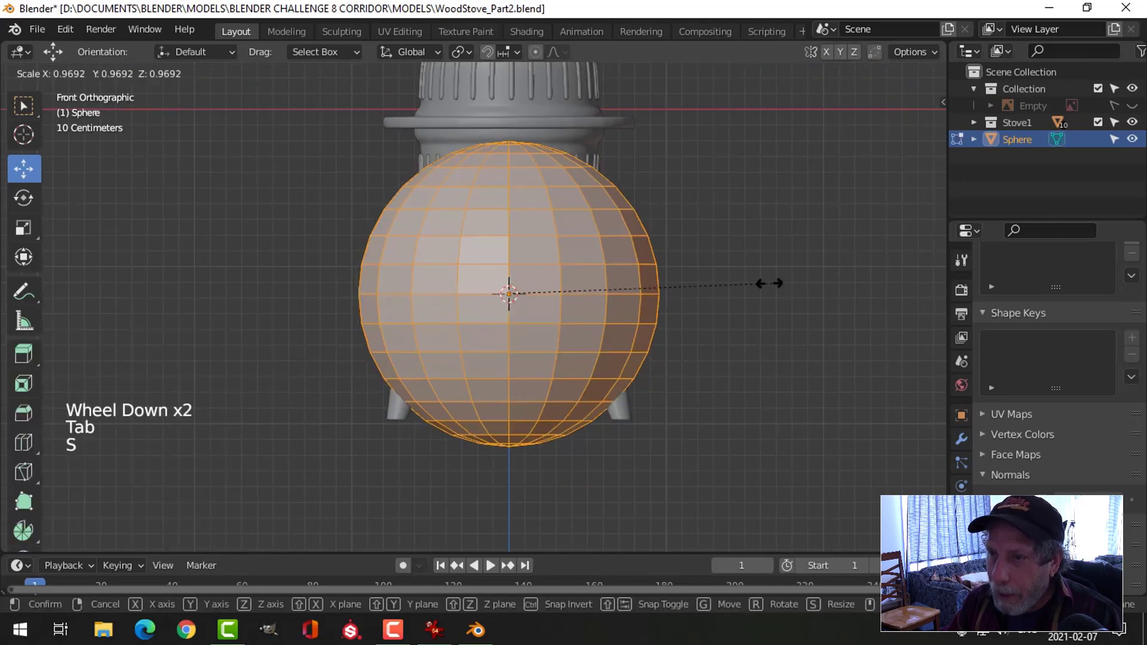
click(562, 294)
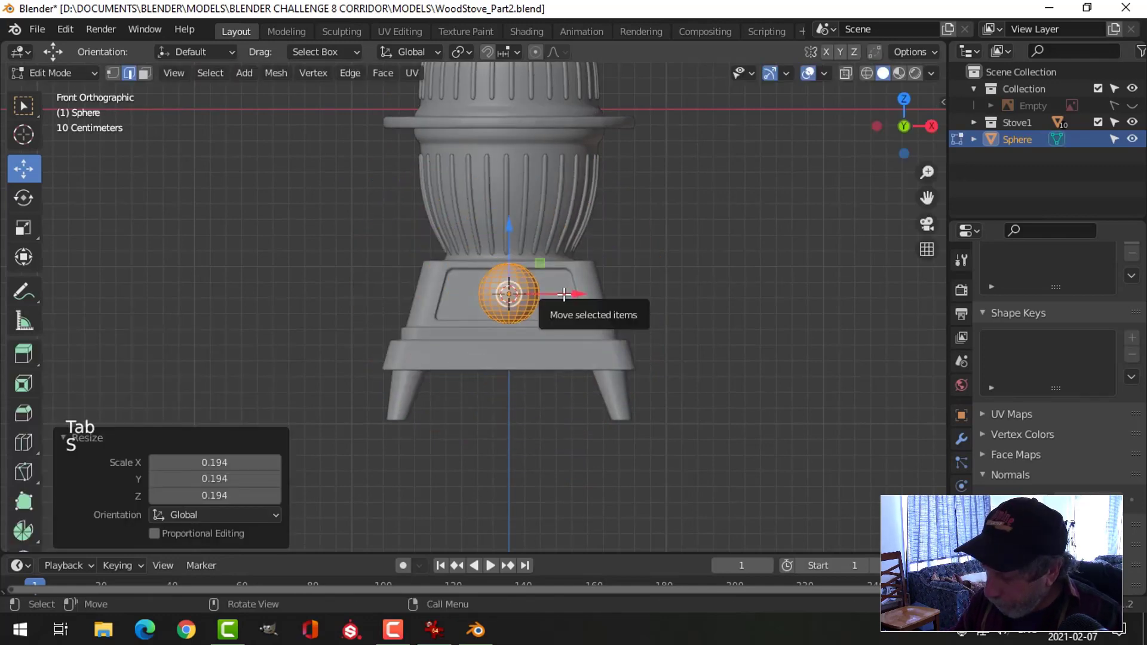
Delete the lower half of the sphere's vertices in wireframe front view, keeping the upper hemisphere
scroll(564, 295, up, 3)
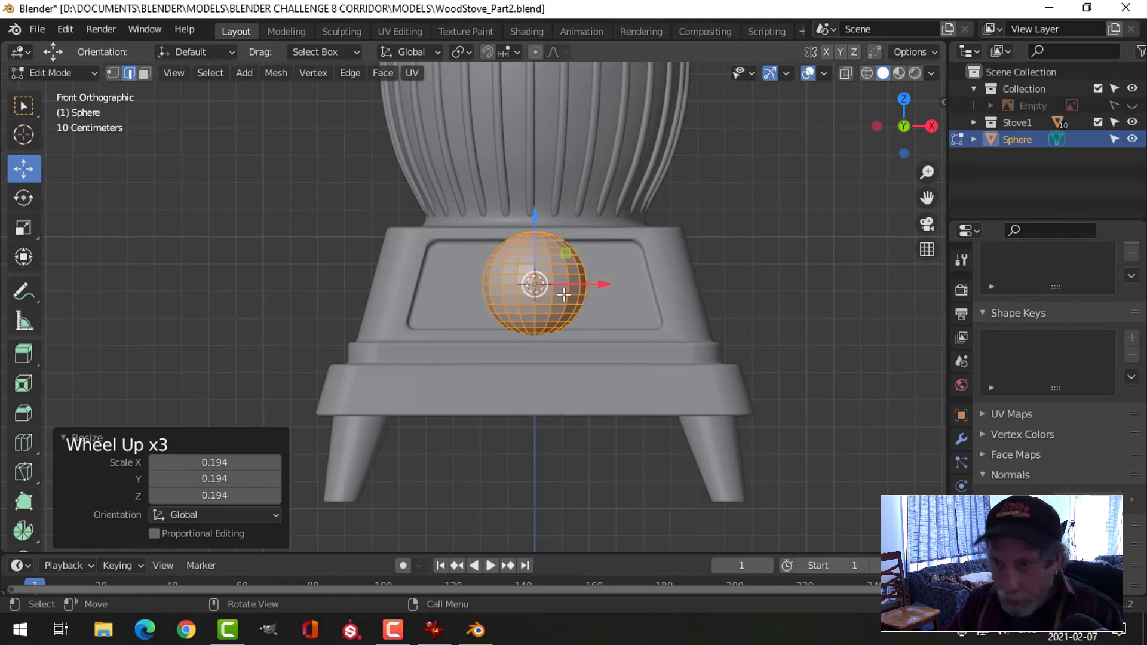
key(z)
key(1)
scroll(648, 294, up, 3)
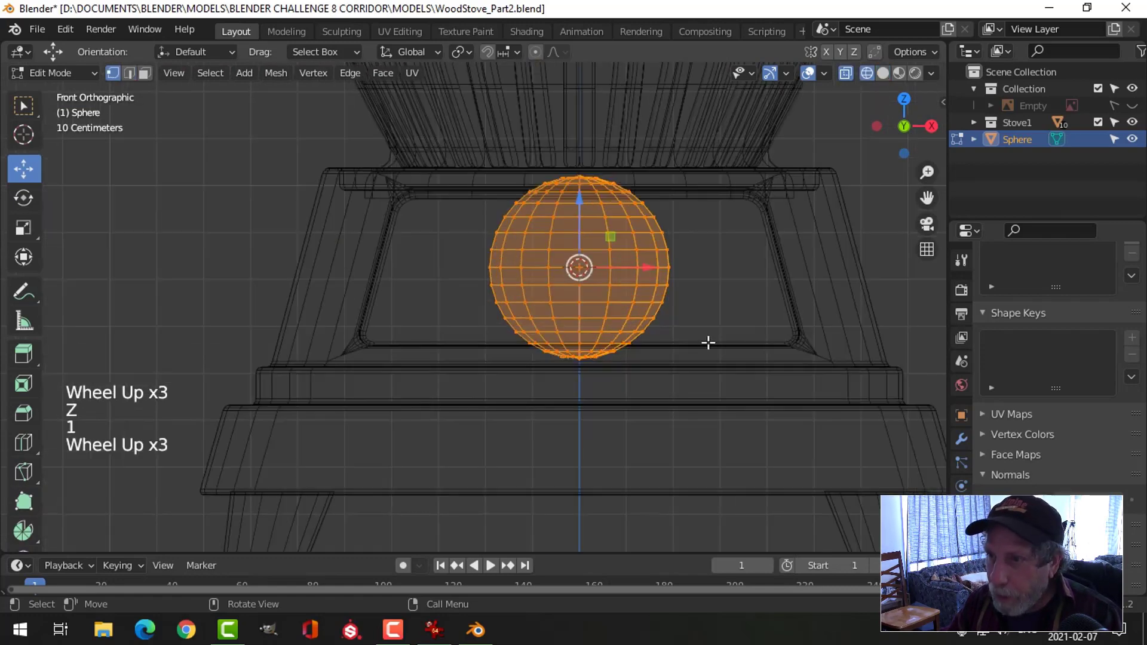
key(alt+a)
shift+middle_drag(668, 328, 597, 308)
key(b)
drag(688, 370, 355, 250)
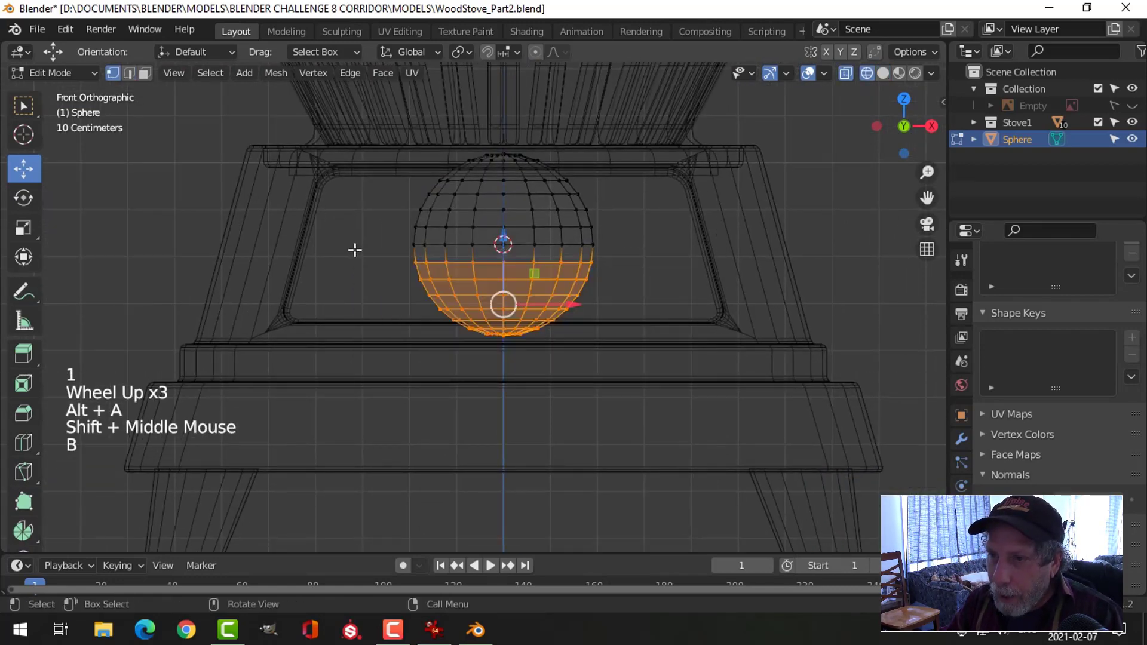
key(x)
click(696, 298)
Rotate the whole hemisphere 90° about the X axis
key(a)
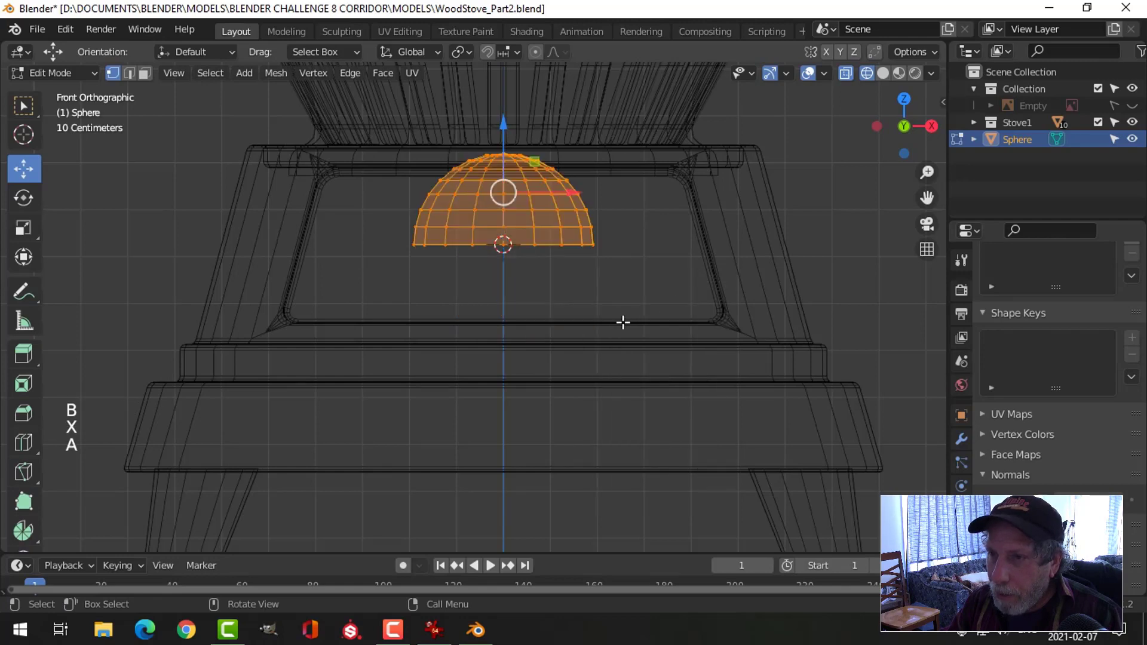
text(rx)
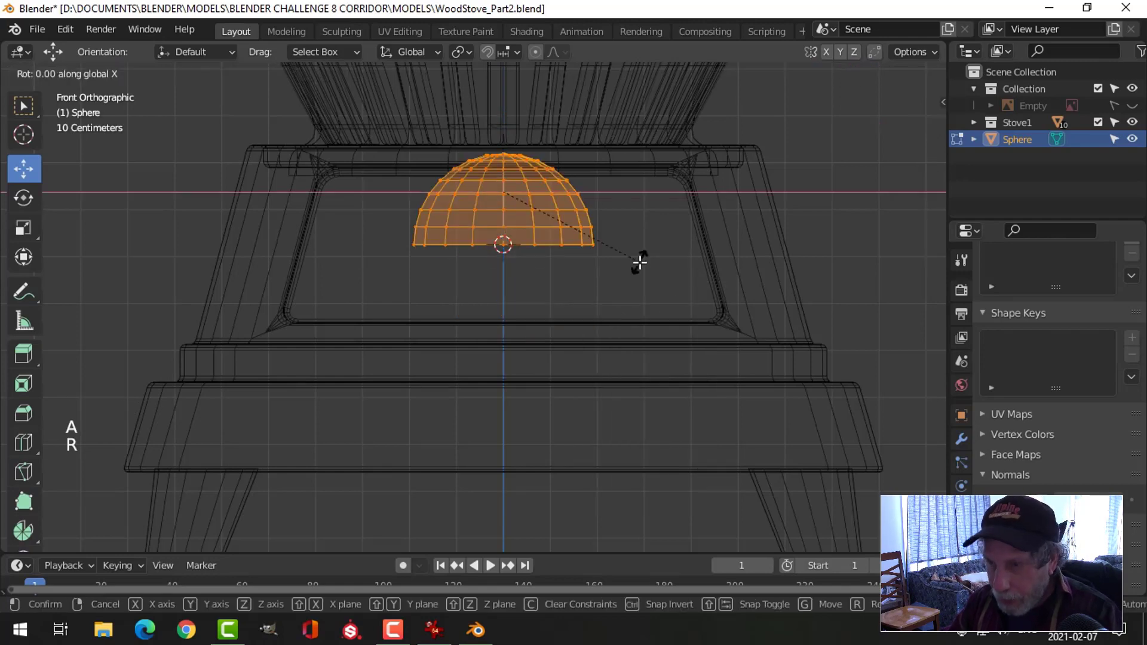
text(90)
key(Return)
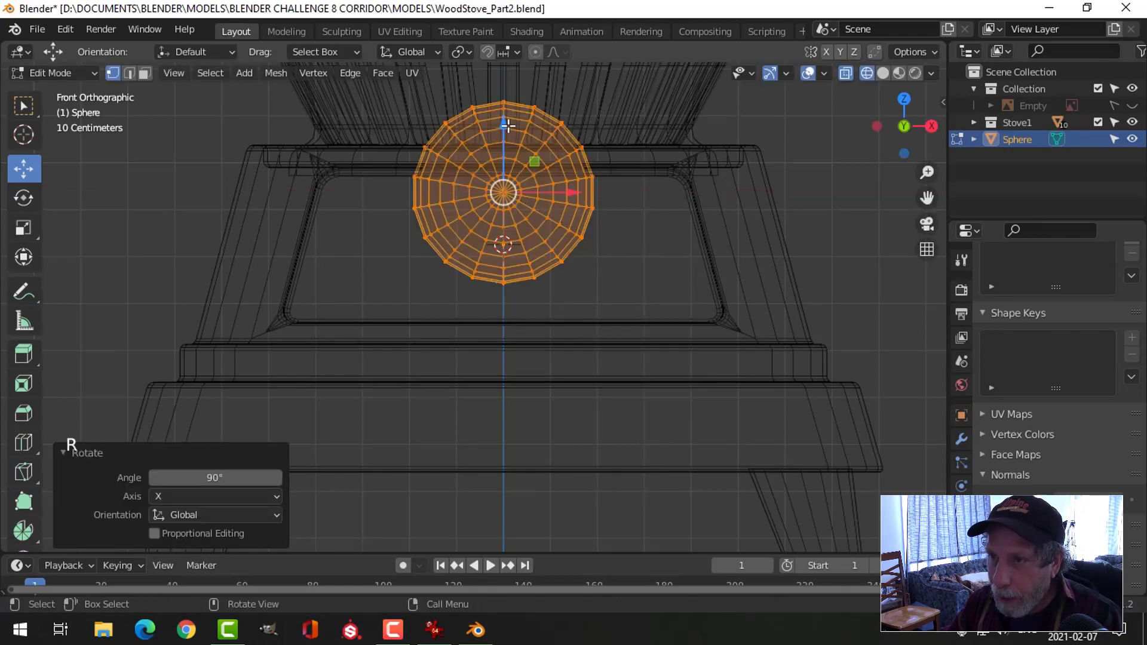
Switch to solid shading and move the hemisphere about -0.27 m along Y, out in front of the base
mouse_move(679, 249)
shift+middle_down()
mouse_move(686, 328)
mouse_move(665, 349)
mouse_move(560, 376)
mouse_move(731, 387)
shift+middle_up()
key(Tab)
key(z)
scroll(654, 296, up, 2)
key(Tab)
scroll(670, 379, down, 2)
drag(643, 276, 508, 287)
key(KP_1)
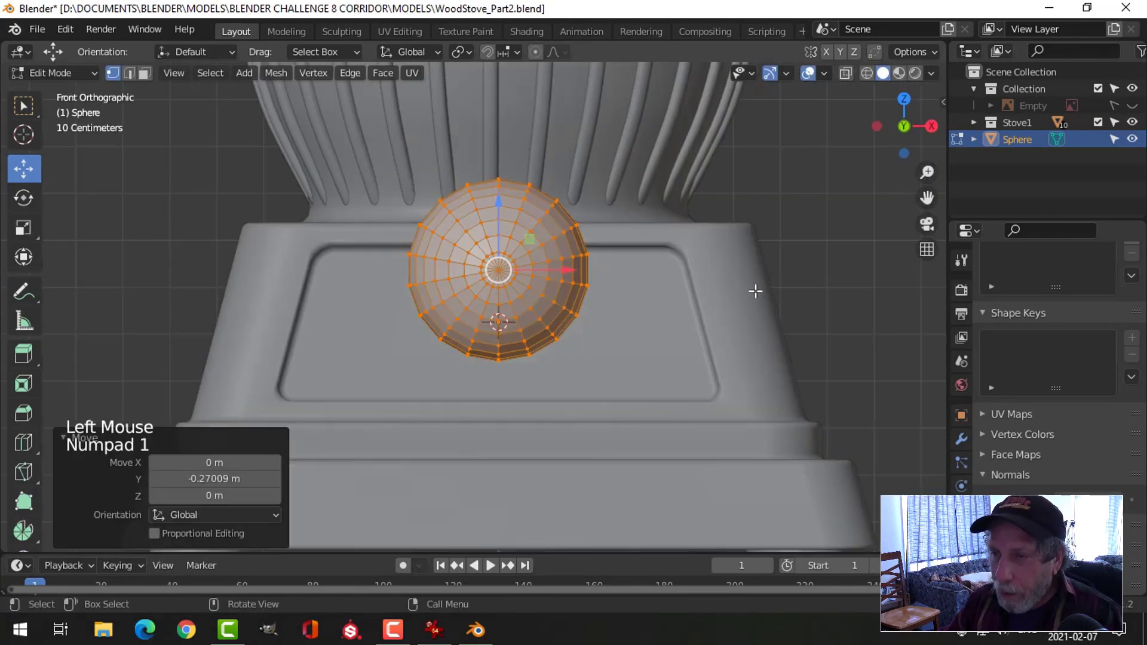
Select three evenly spaced wedges of faces around the hemisphere, from center to rim, and delete those faces
key(alt+a)
key(3)
shift+middle_drag(643, 256, 666, 328)
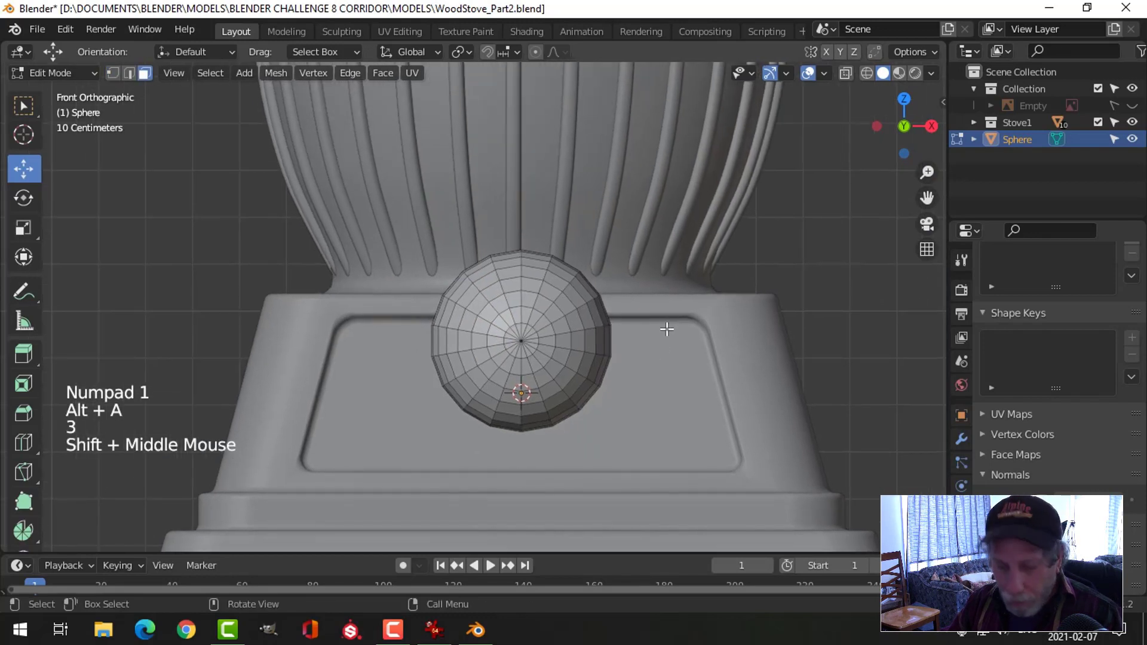
key(c)
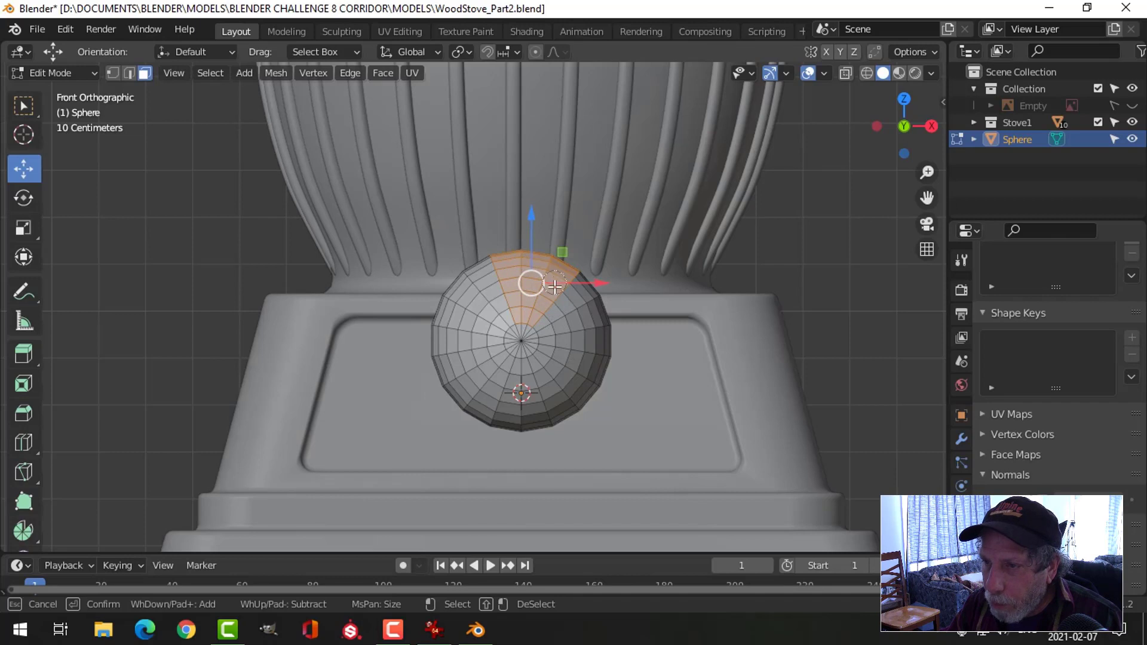
drag(577, 373, 563, 384)
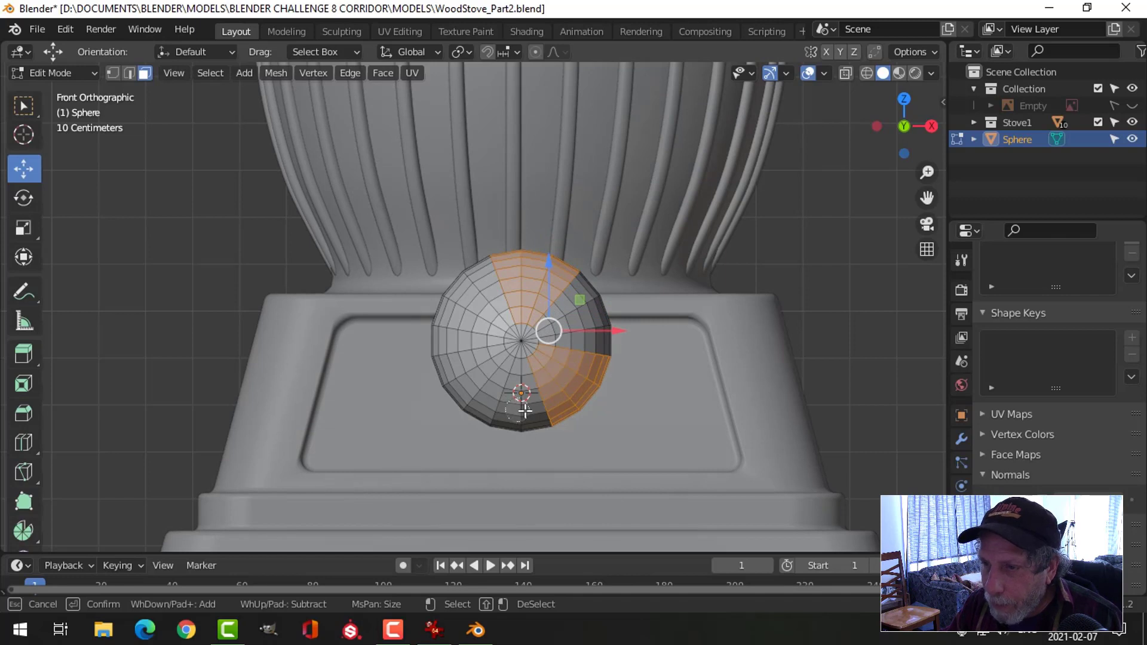
drag(461, 384, 454, 363)
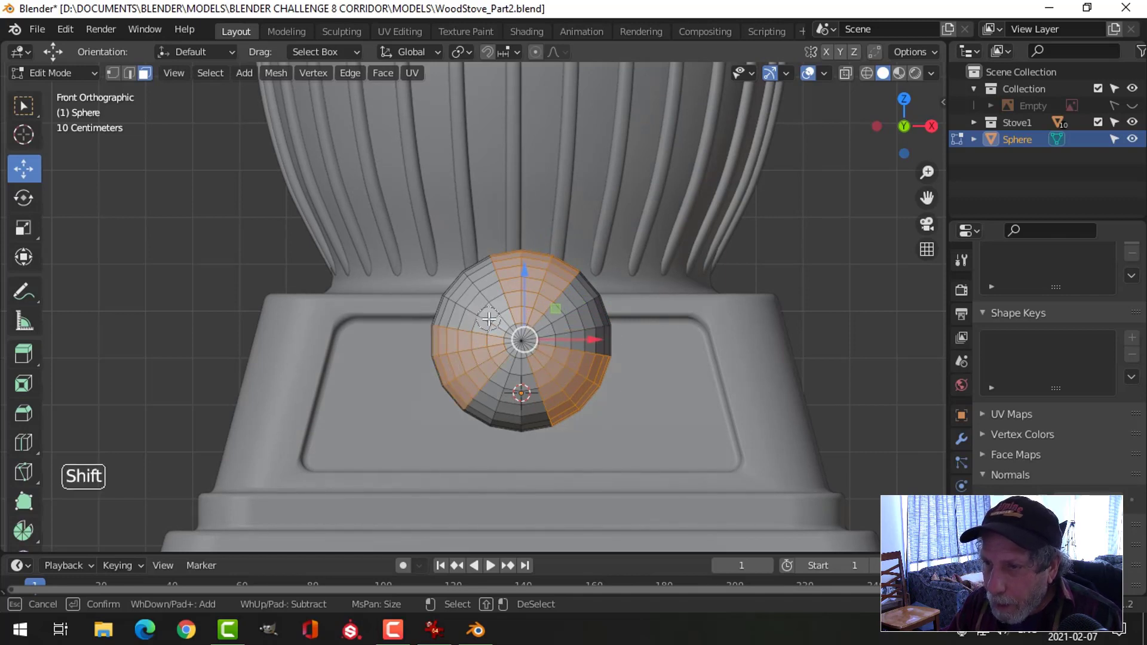
right_click(630, 337)
middle_drag(630, 337, 455, 349)
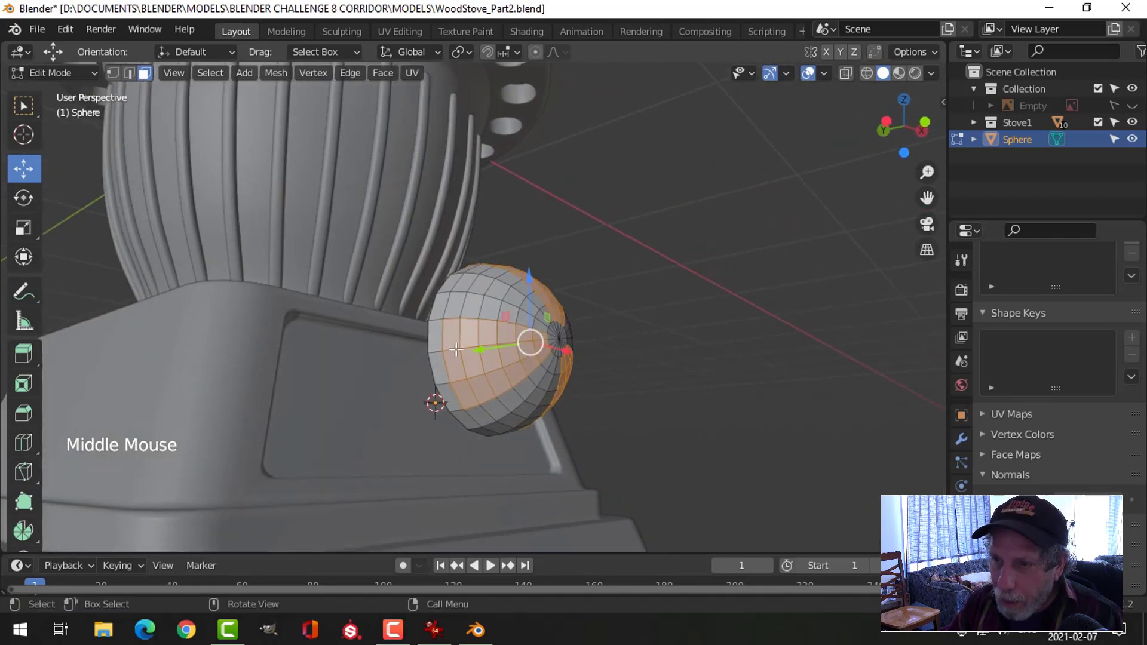
key(c)
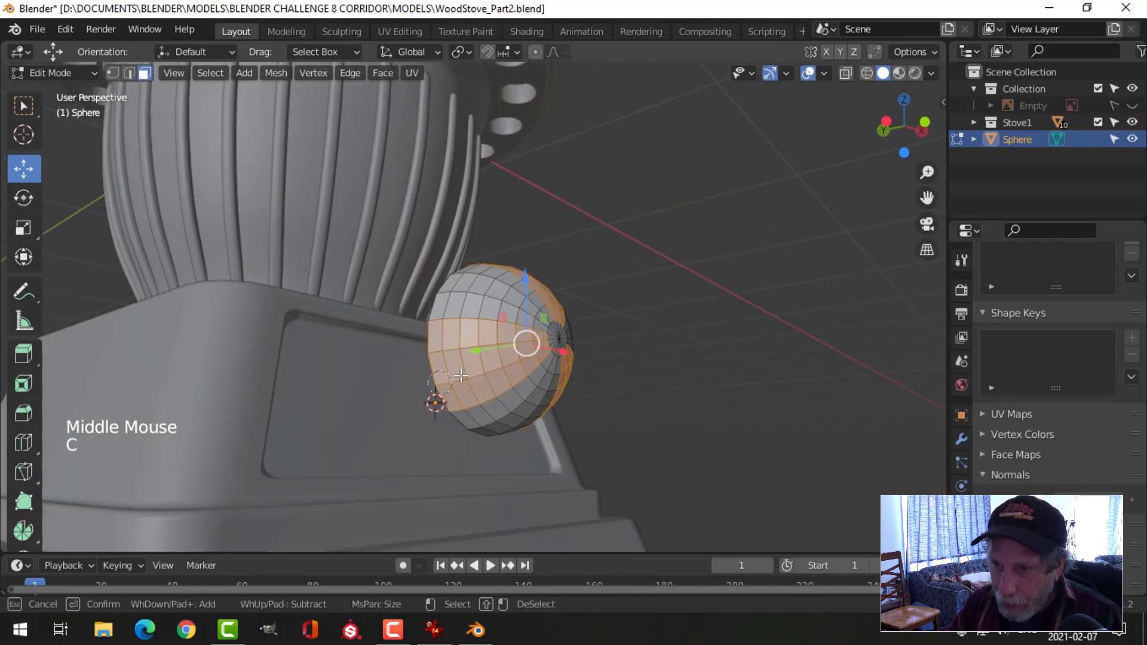
middle_drag(593, 353, 620, 414)
key(x)
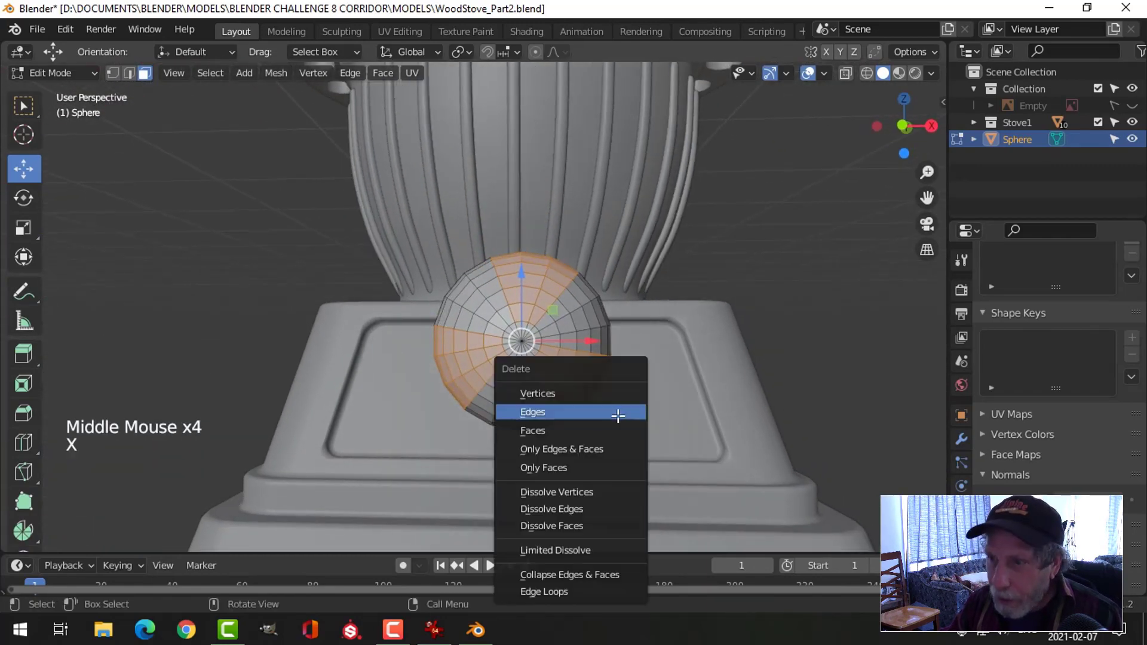
click(598, 430)
Flatten the remaining three-blade mesh by scaling all of it down along the Y axis, then leave Edit Mode
key(a)
middle_drag(686, 377, 588, 395)
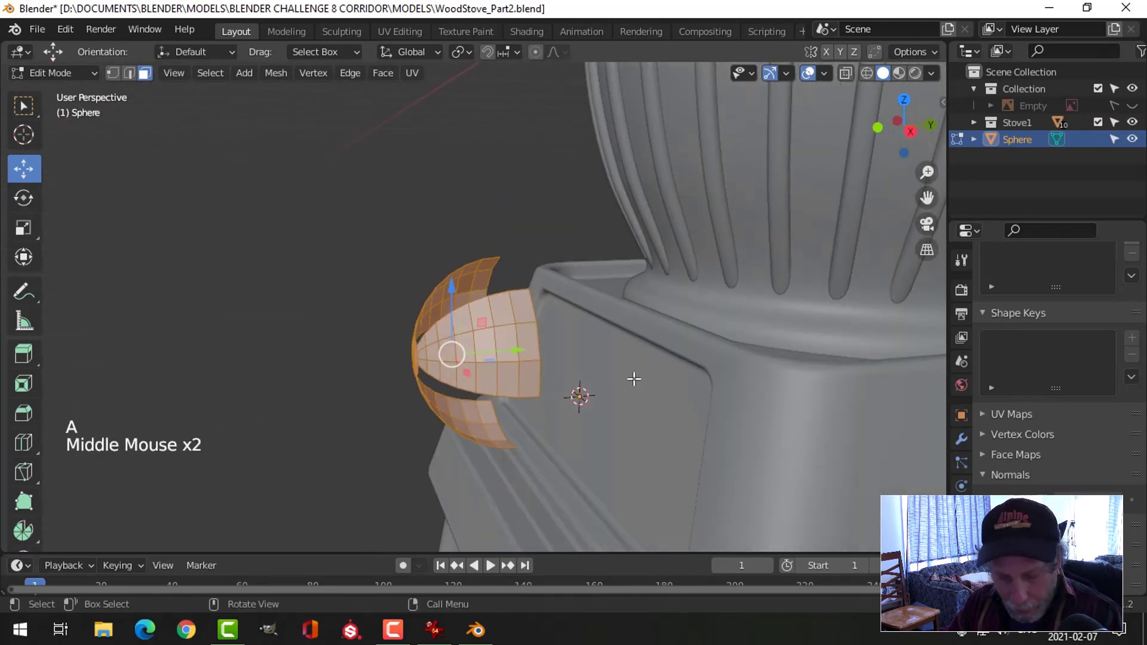
key(s)
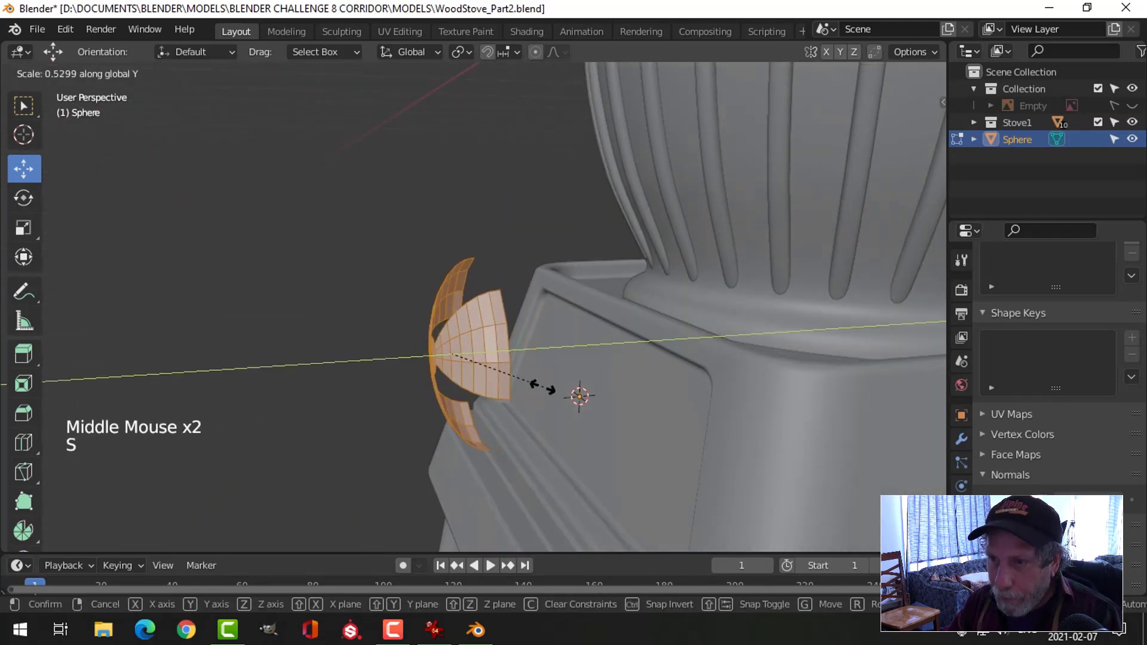
click(507, 394)
middle_drag(506, 395, 633, 394)
key(Tab)
Add a Solidify modifier with 0.01 m thickness to the three-blade part and apply it
click(962, 441)
click(1019, 288)
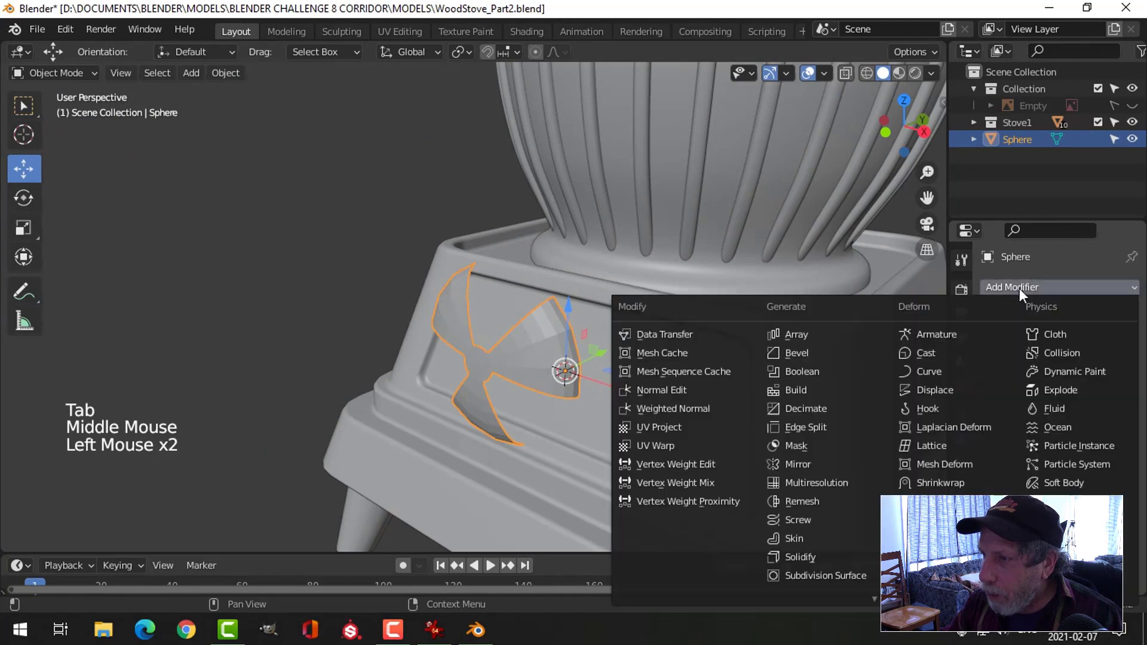
click(793, 556)
scroll(662, 394, up, 1)
middle_drag(663, 394, 777, 395)
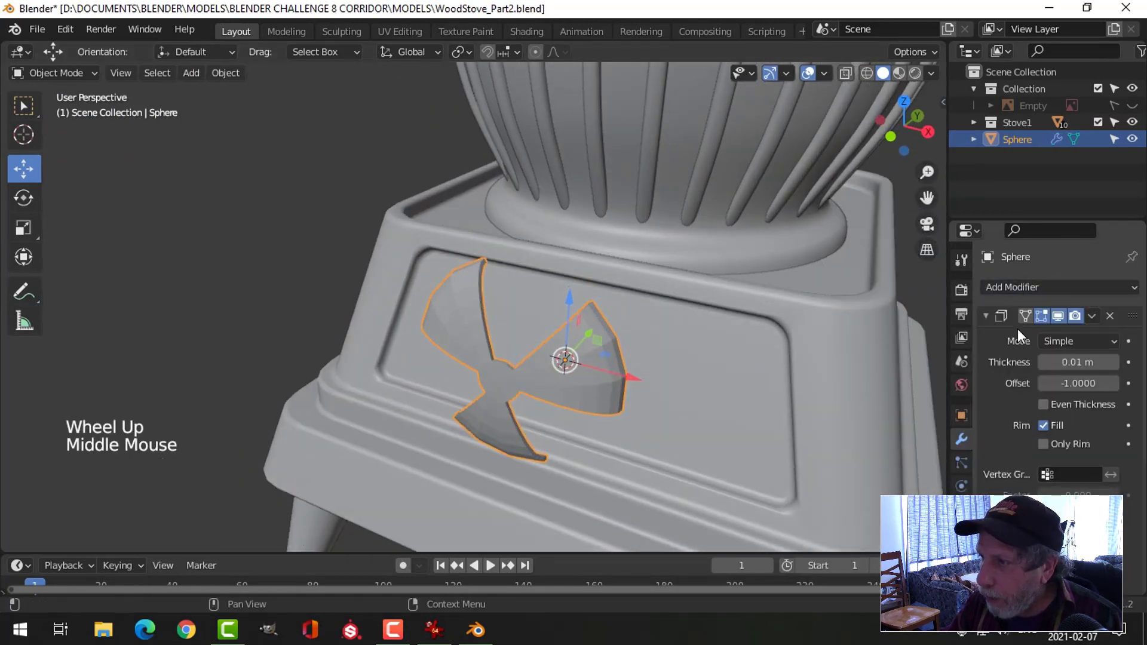
click(1092, 315)
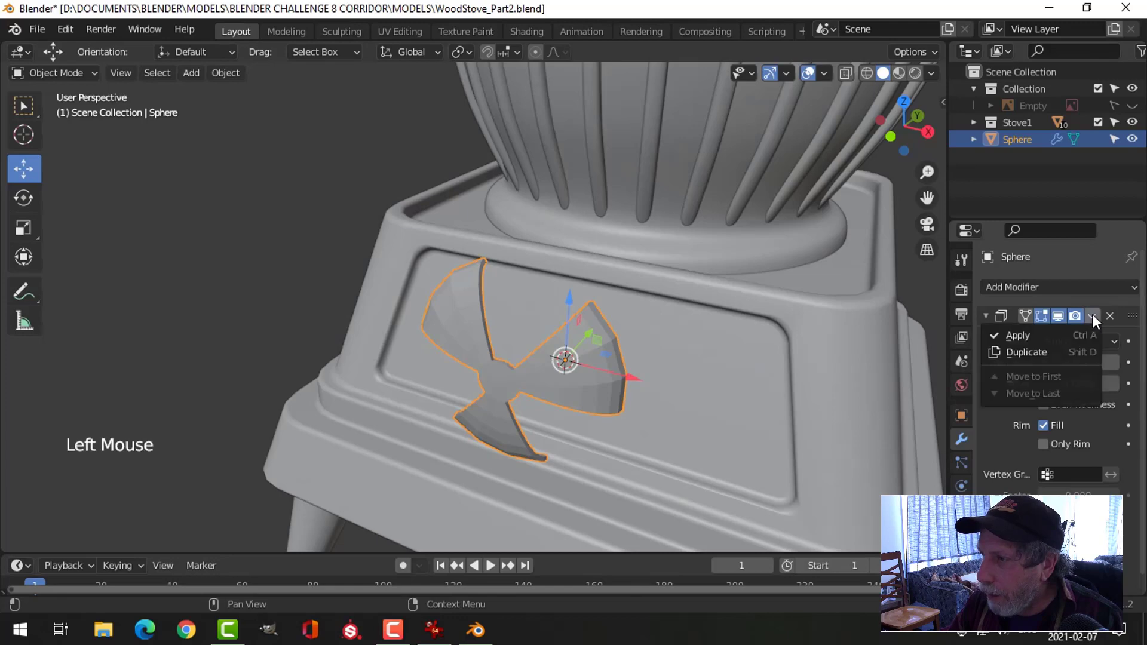
click(1036, 333)
Give the three-blade part a level 2 Subdivision Surface and shade it smooth
key(ctrl+2)
right_click(563, 366)
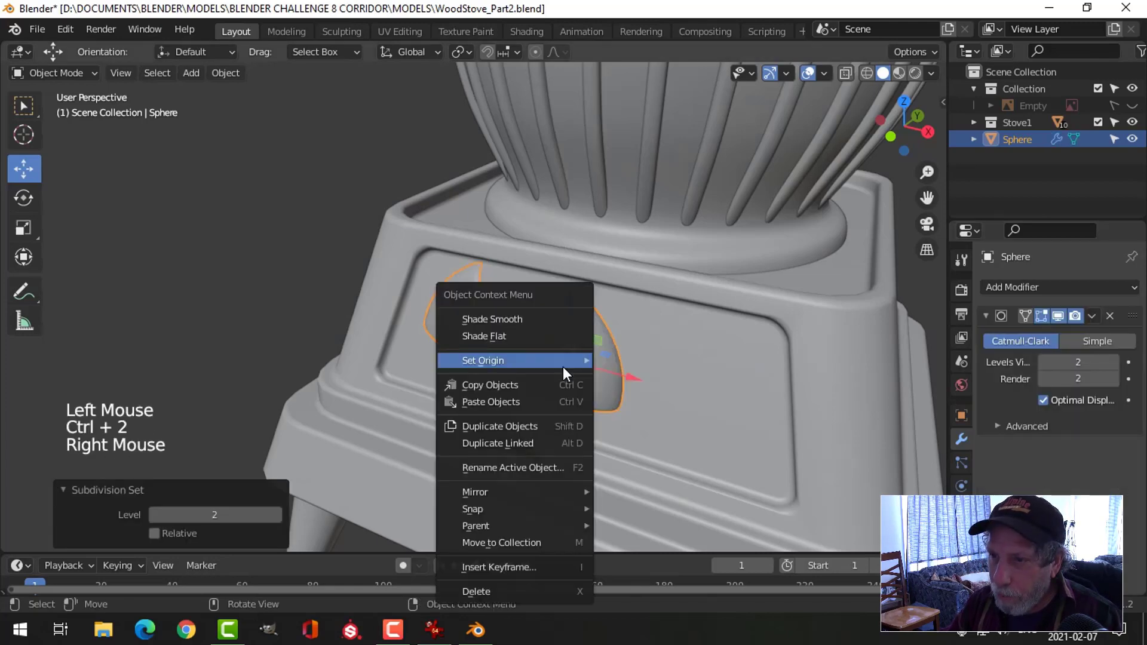
click(538, 323)
middle_drag(513, 364, 595, 354)
key(alt+a)
Set the three-blade part's origin to its geometry and snap the 3D cursor to it
scroll(554, 345, down, 2)
click(595, 353)
key(KP_1)
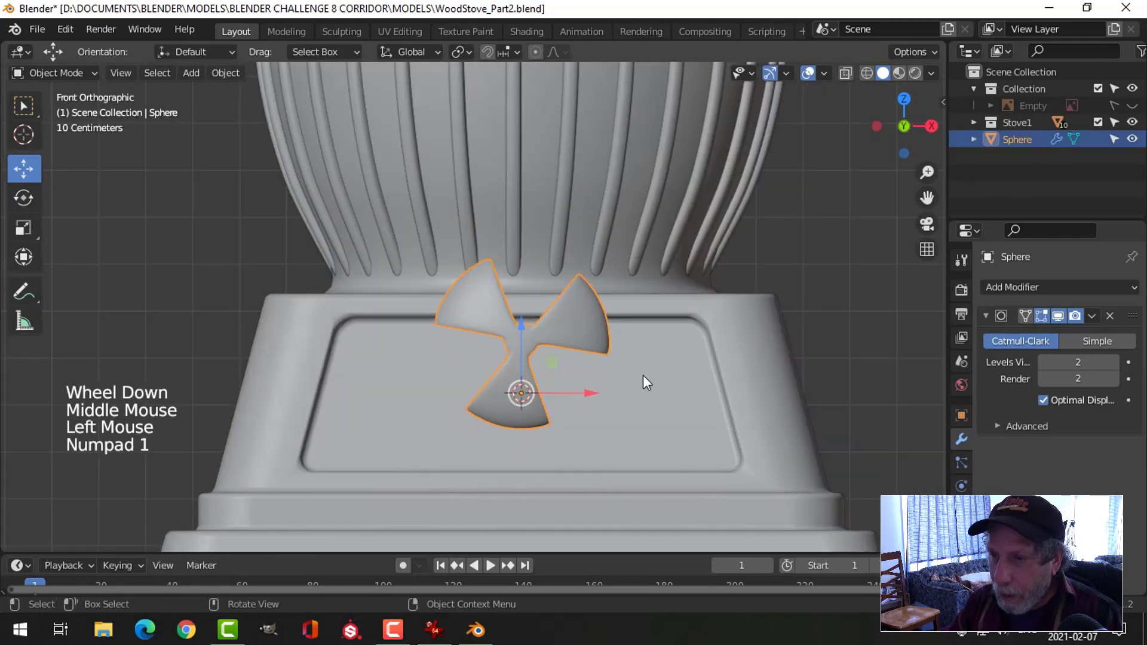
click(225, 73)
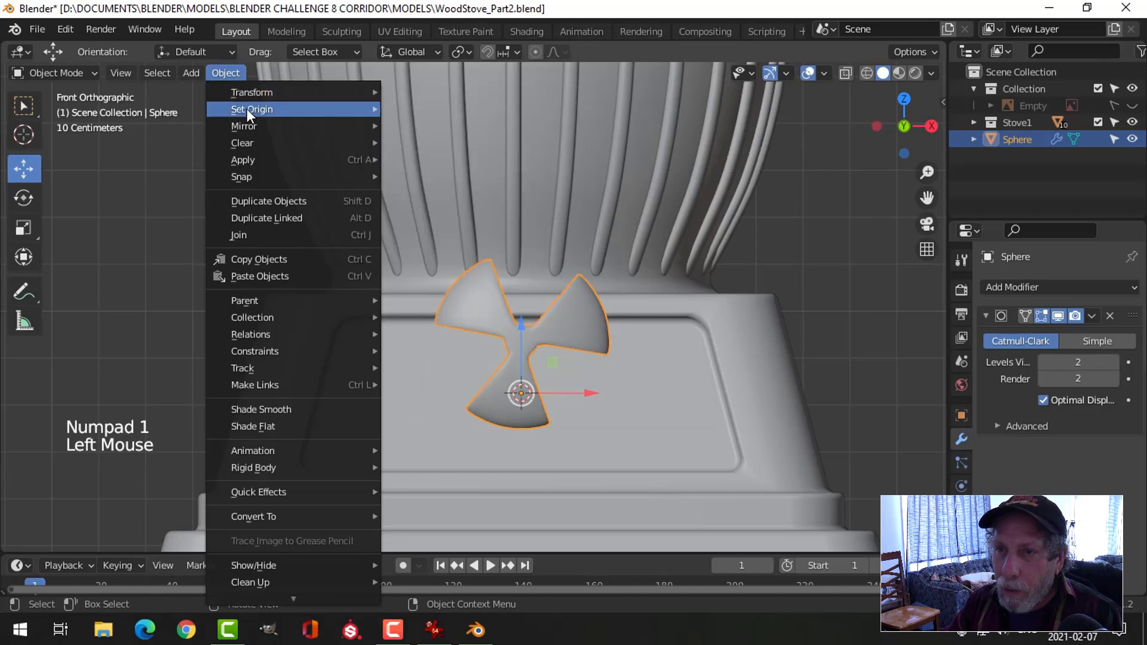
mouse_move(246, 108)
click(418, 126)
key(shift+s)
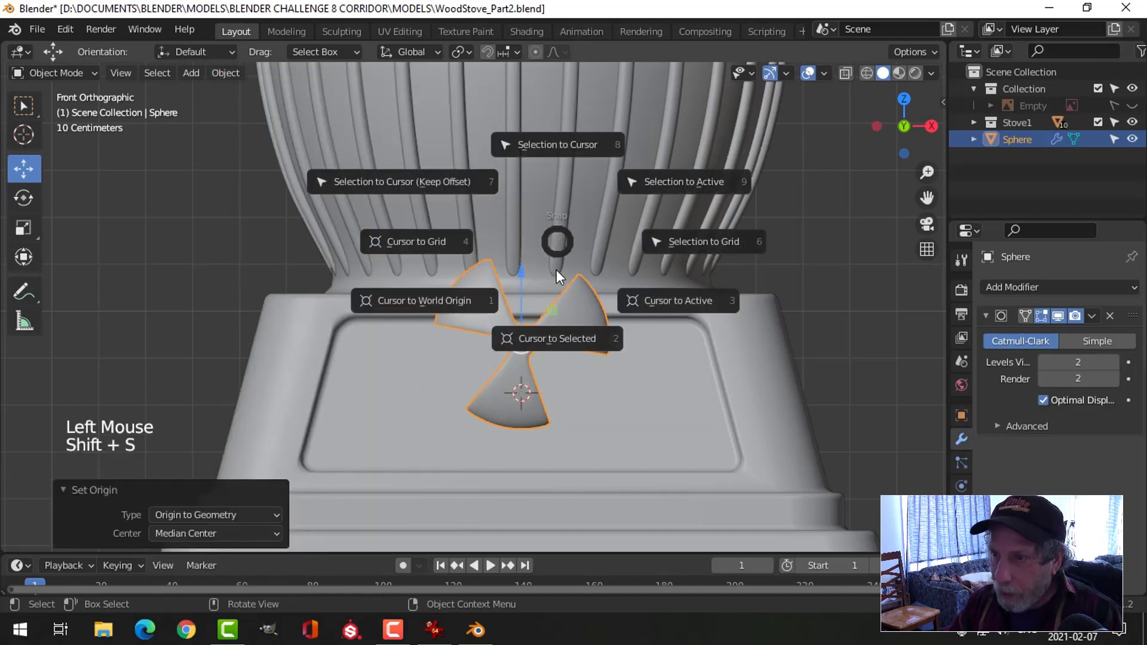
click(558, 335)
Add a mesh circle with 16 vertices at the 3D cursor
key(shift+a)
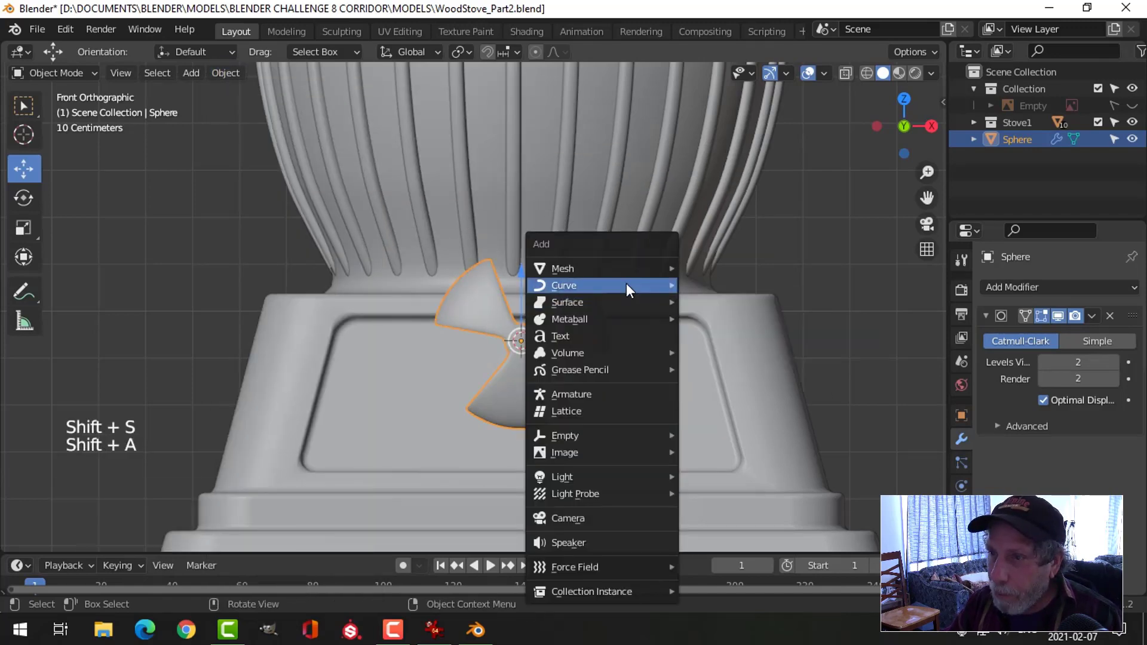
mouse_move(655, 266)
click(704, 299)
click(250, 354)
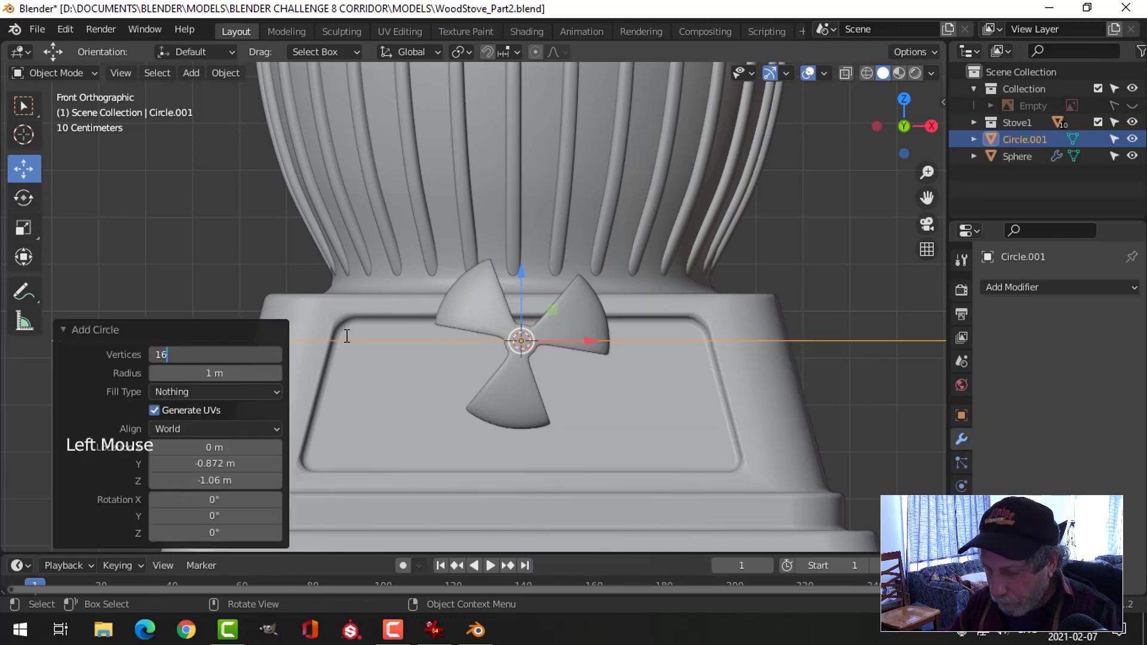
In Edit Mode, scale the circle down to about 0.207 and rotate it 90° about the X axis
scroll(597, 275, down, 1)
key(Tab)
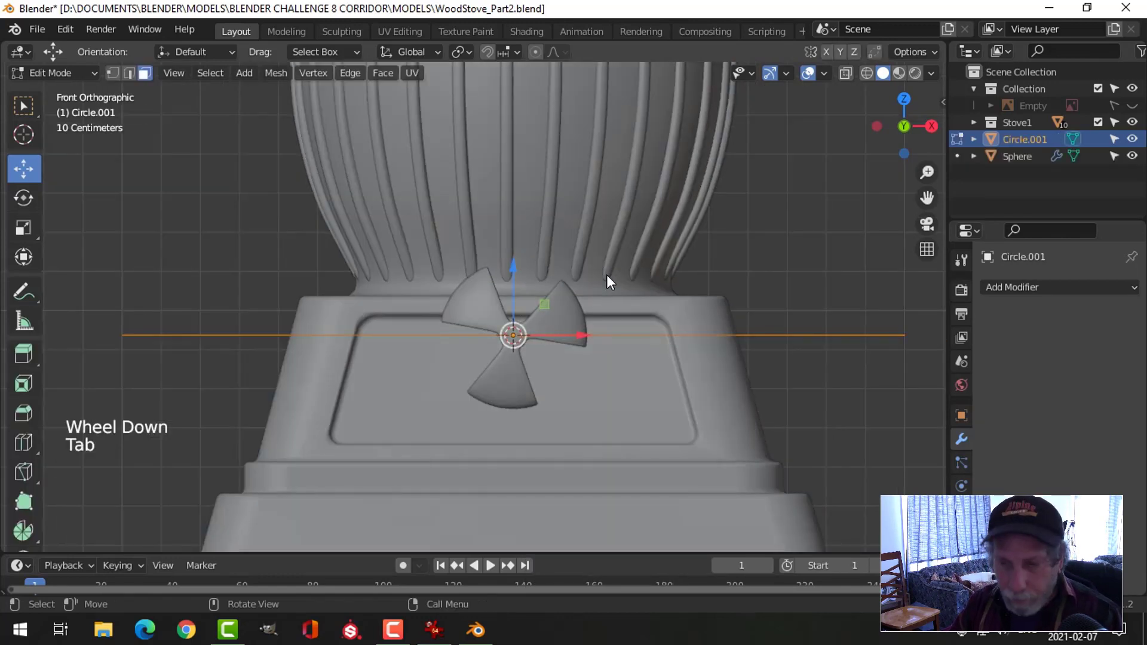
key(1)
key(s)
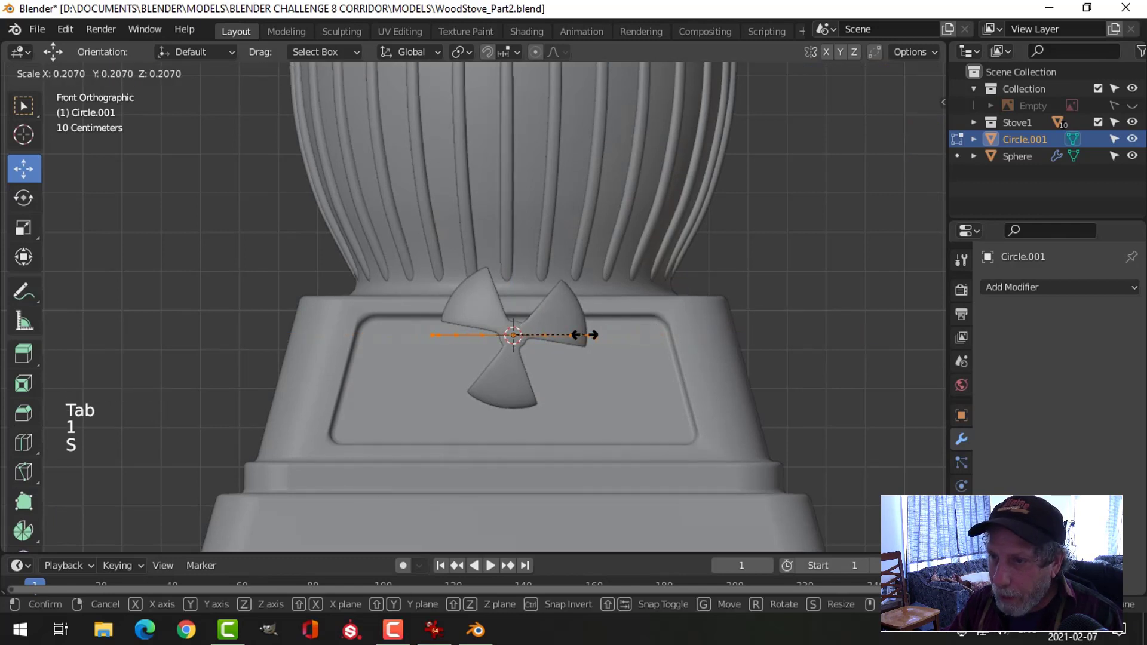
click(584, 335)
text(rx9)
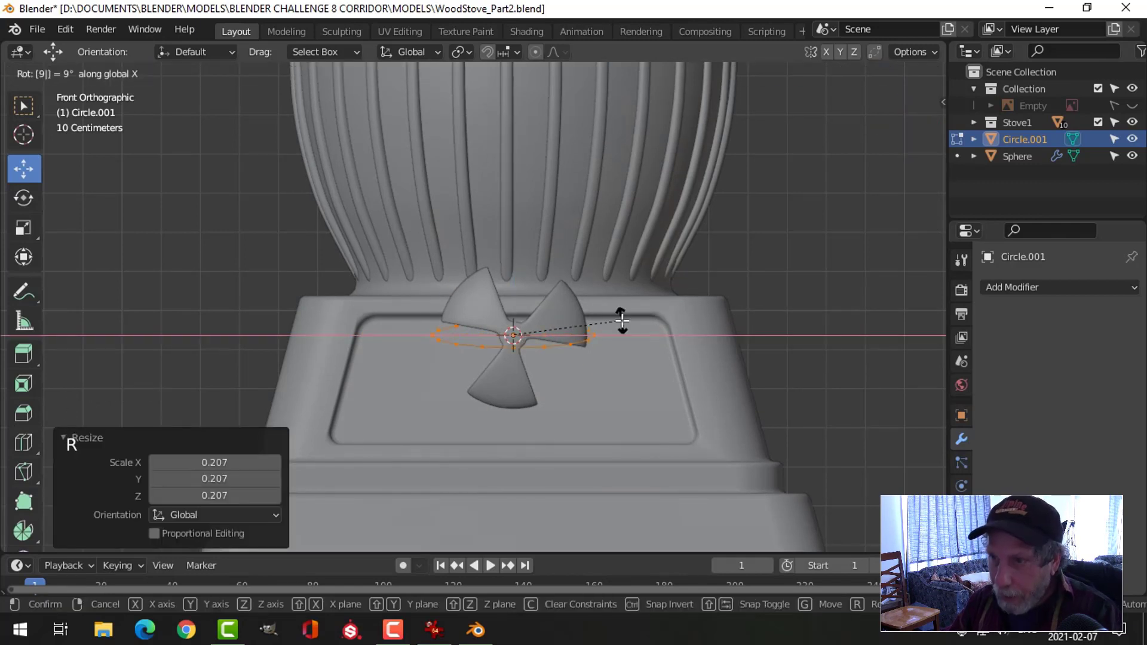
text(0)
key(Return)
Scale the circle to about 0.977 and extrude its edge inward at scale 0.846 to form a flat ring
scroll(660, 310, up, 1)
key(s)
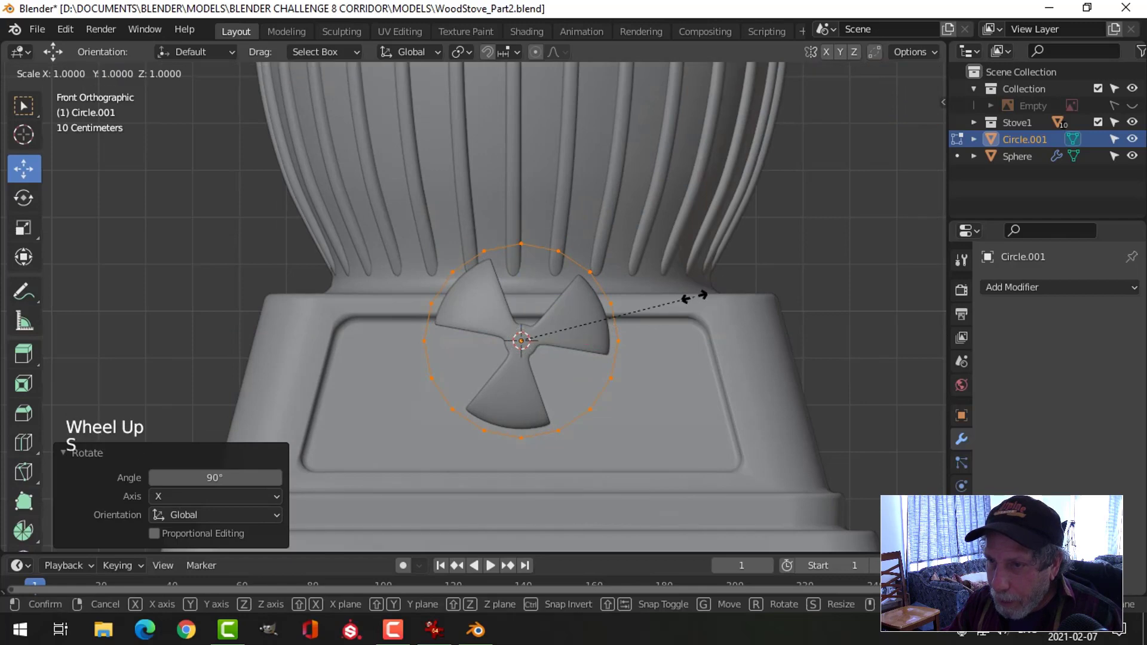
click(687, 297)
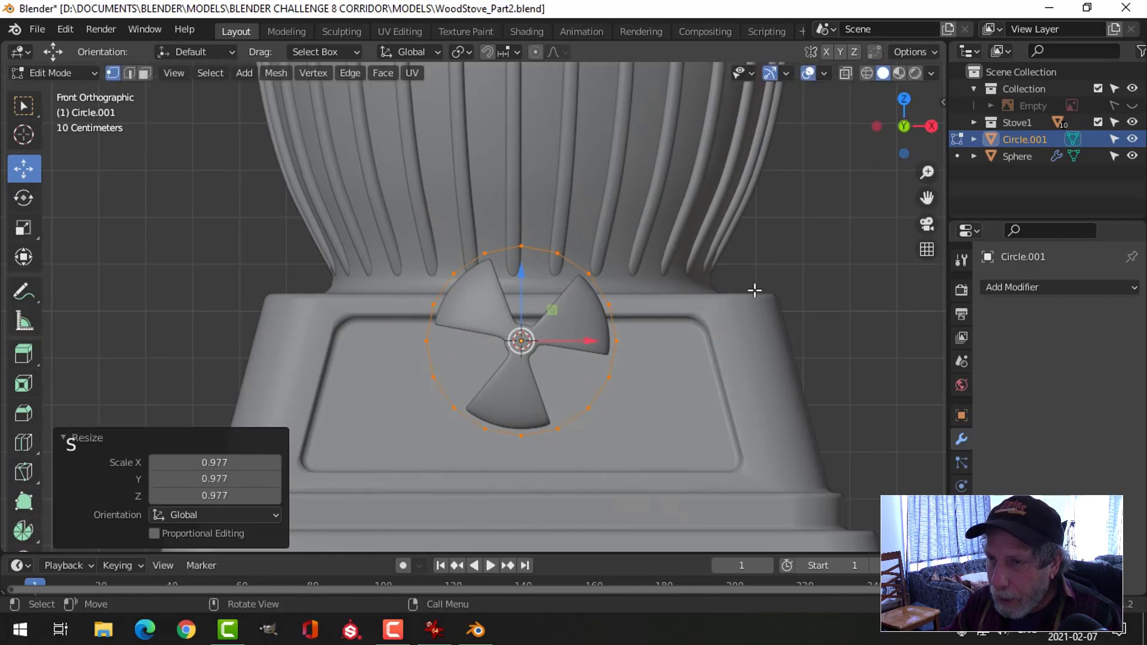
key(e)
key(s)
click(692, 297)
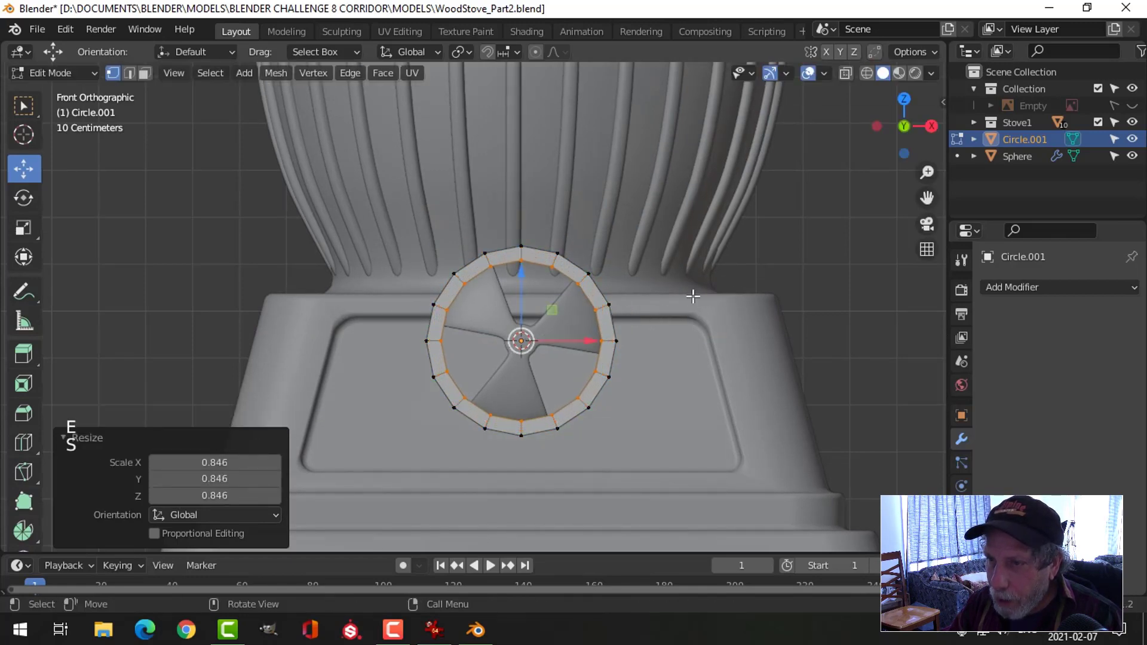
Move the whole ring back along Y to the rear of the blades and extrude it slightly forward for thickness
middle_drag(692, 296, 487, 354)
key(a)
drag(514, 360, 539, 359)
middle_drag(539, 323, 545, 315)
key(e)
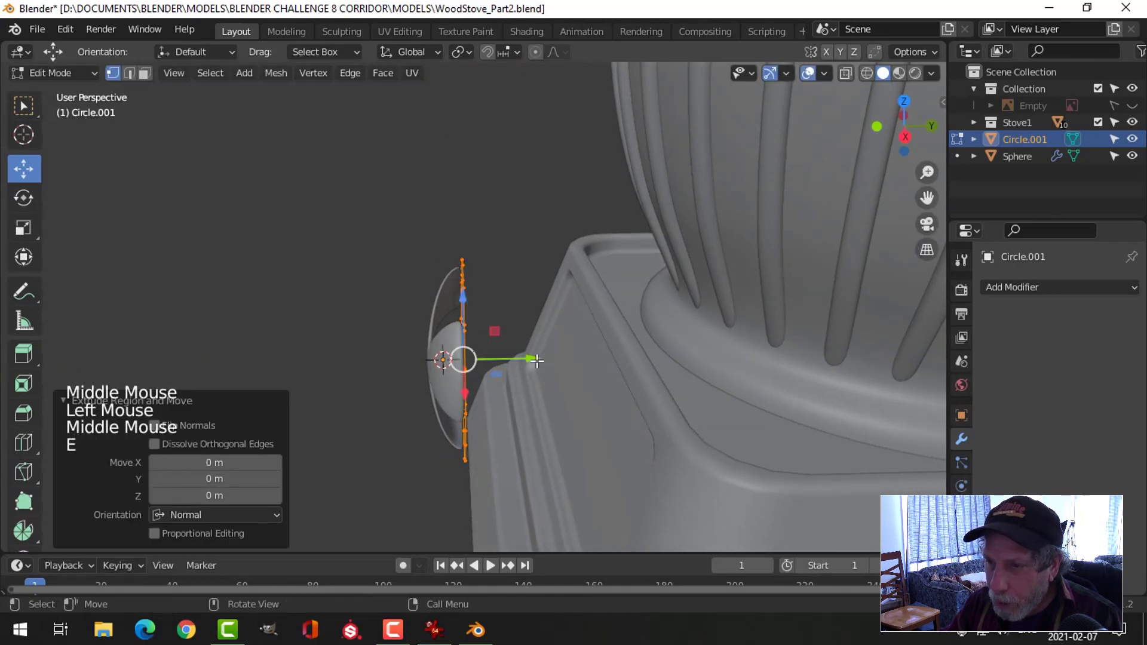
drag(537, 360, 523, 357)
middle_drag(523, 357, 633, 330)
scroll(621, 302, up, 2)
key(Tab)
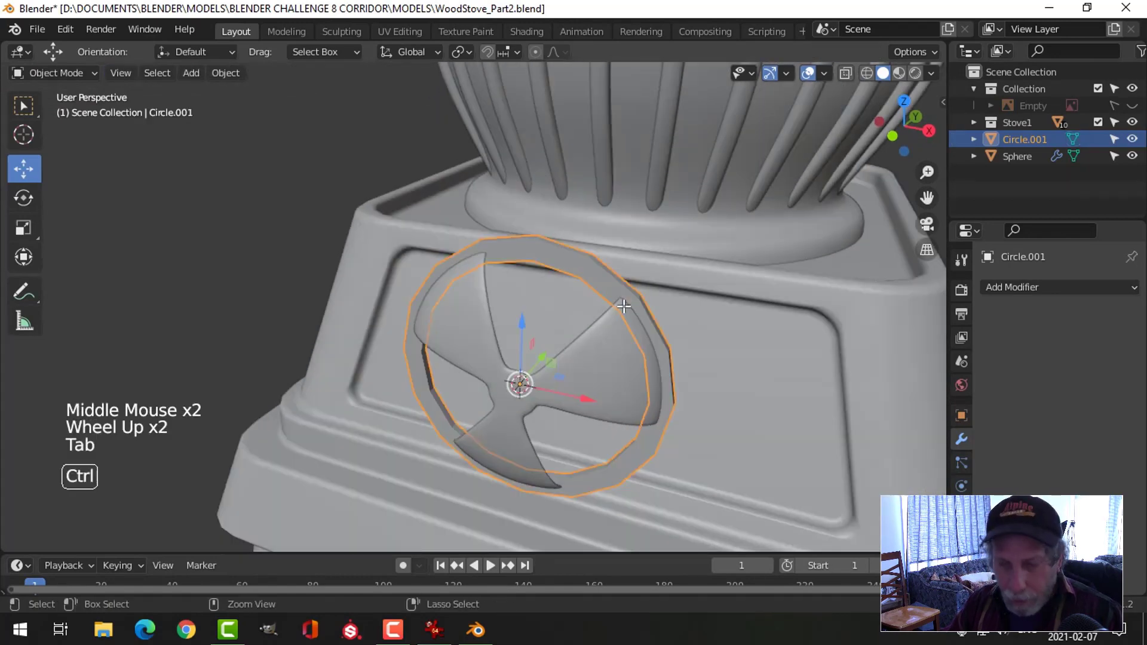
Add a Subdivision Surface to the ring, shade it smooth, and set its viewport level to 2
key(ctrl+1)
right_click(600, 281)
middle_drag(601, 281, 610, 257)
key(alt+a)
click(610, 256)
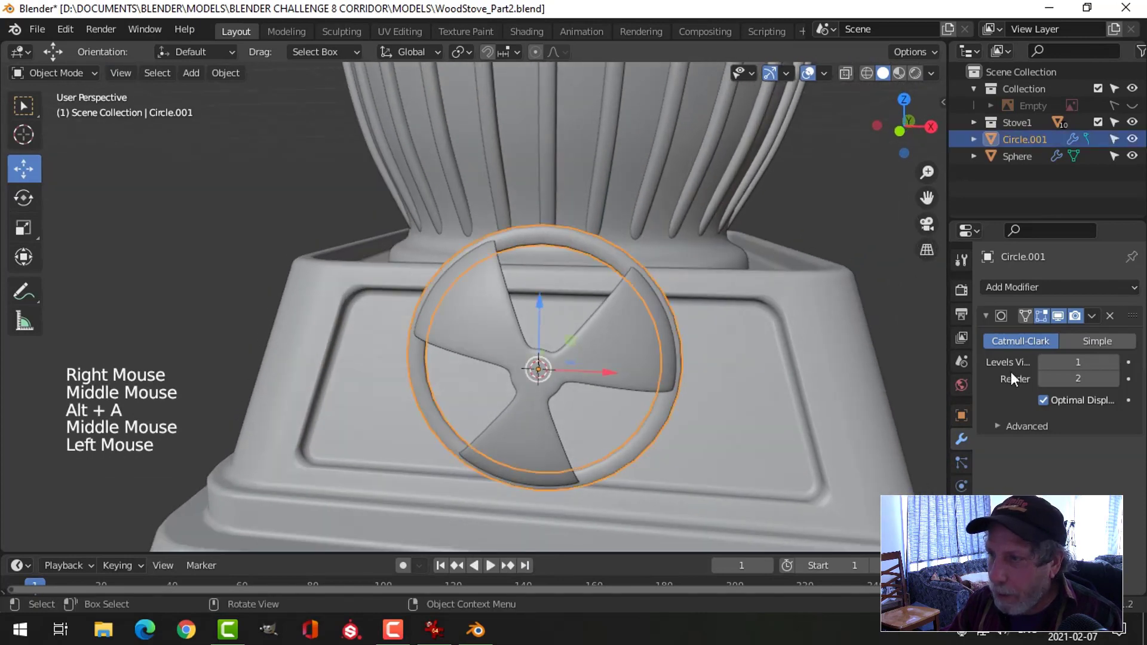
click(1113, 361)
Add one centered loop cut around the ring's front face, then leave Edit Mode and deselect everything
middle_drag(841, 325, 609, 269)
scroll(562, 272, up, 2)
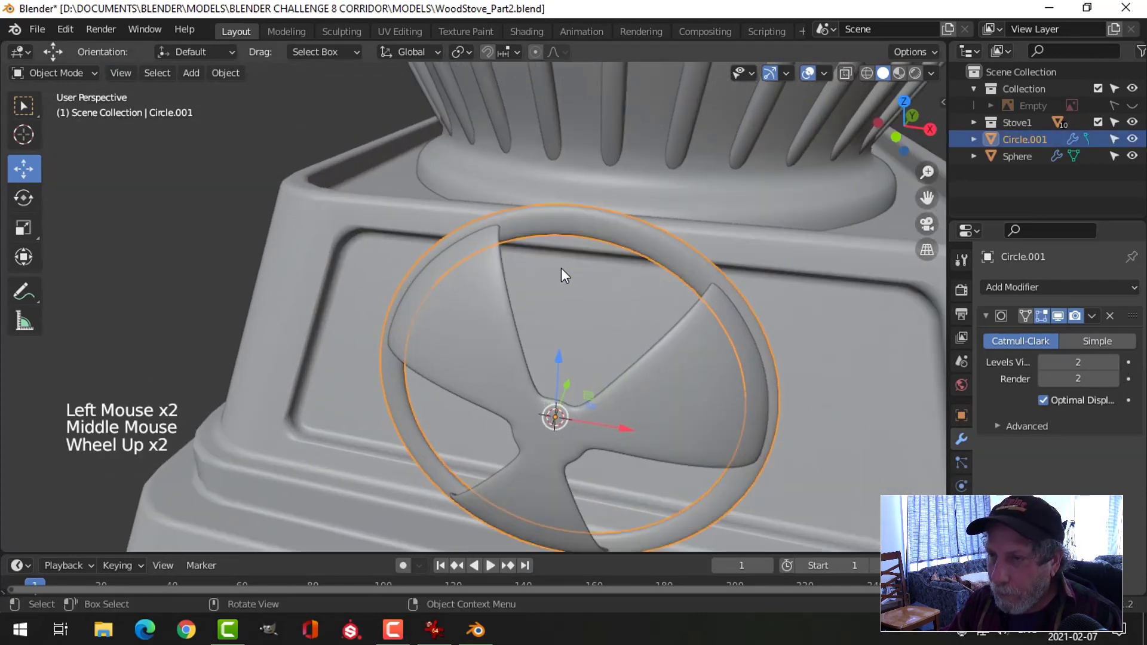
key(Tab)
key(alt+a)
key(2)
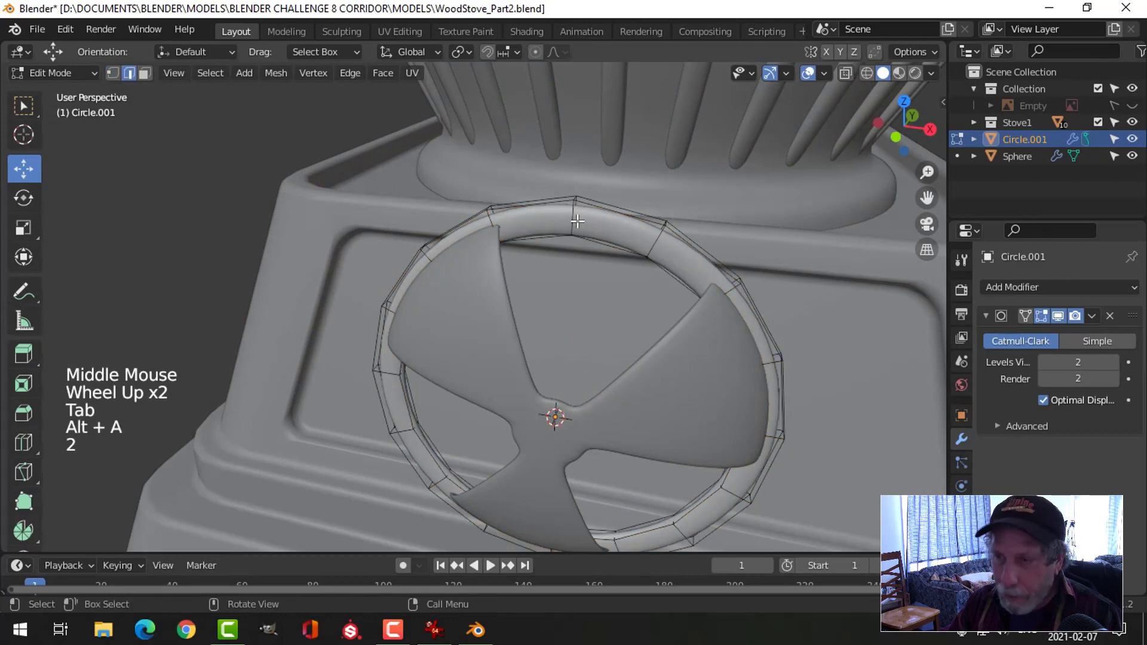
key(ctrl)
click(572, 220)
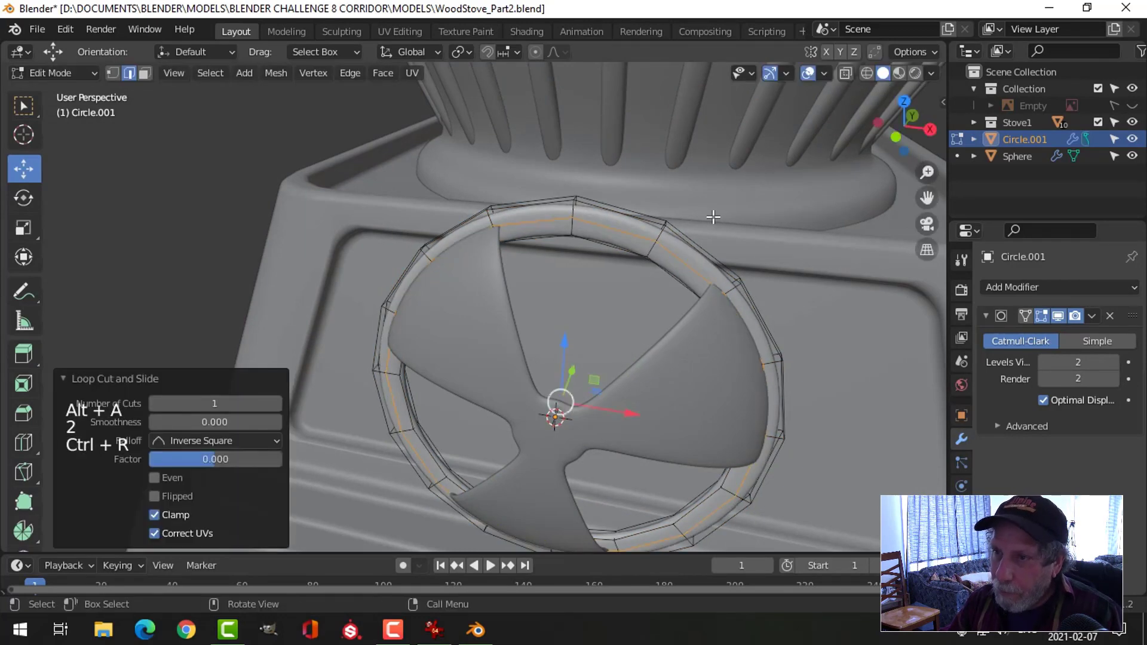
key(Tab)
scroll(715, 216, down, 2)
key(alt+a)
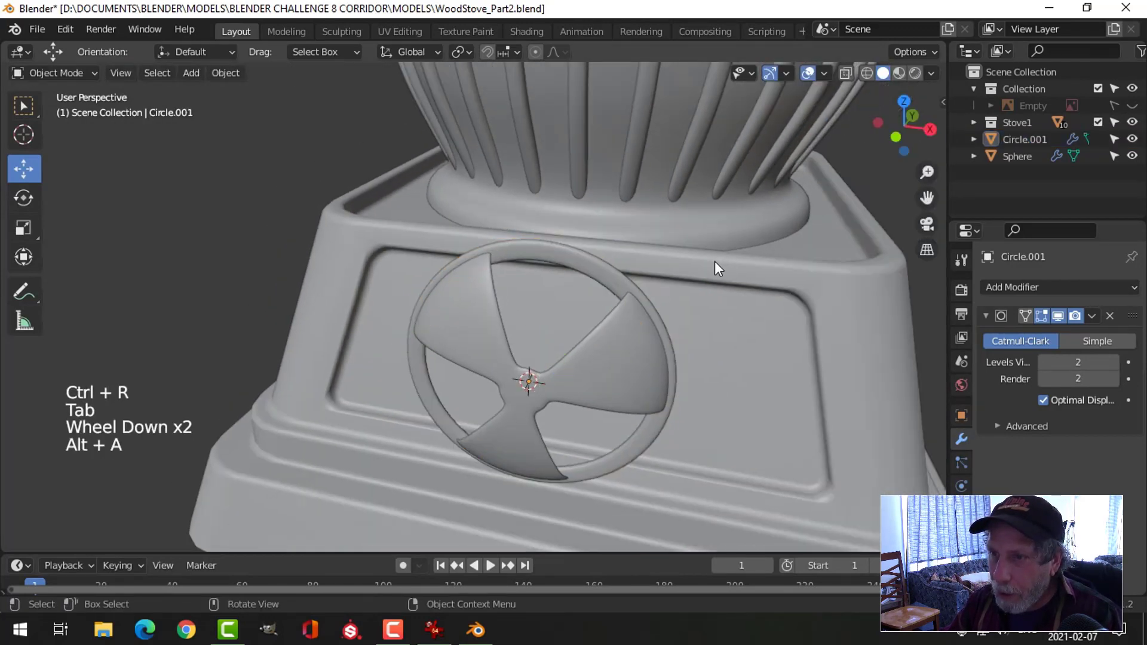
Add a UV sphere with 18 segments and 16 rings at the center of the three-blade part
mouse_move(714, 260)
middle_down()
mouse_move(664, 245)
mouse_move(507, 272)
mouse_move(703, 271)
middle_up()
scroll(629, 274, up, 1)
scroll(609, 297, down, 2)
middle_drag(609, 296, 657, 262)
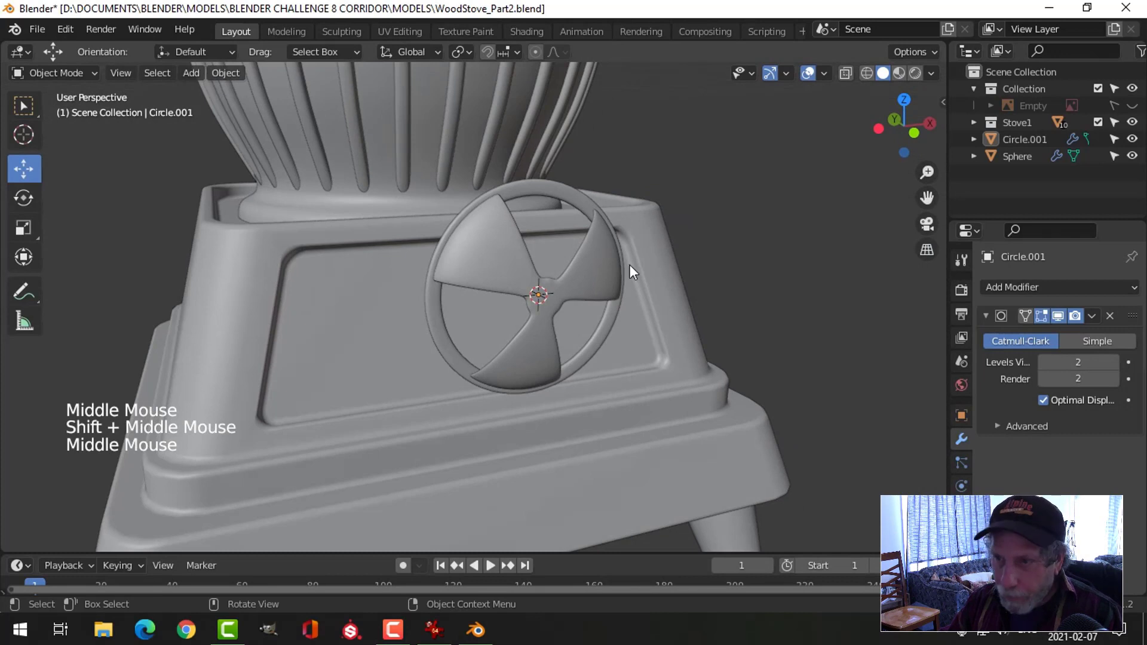
key(shift+a)
mouse_move(668, 267)
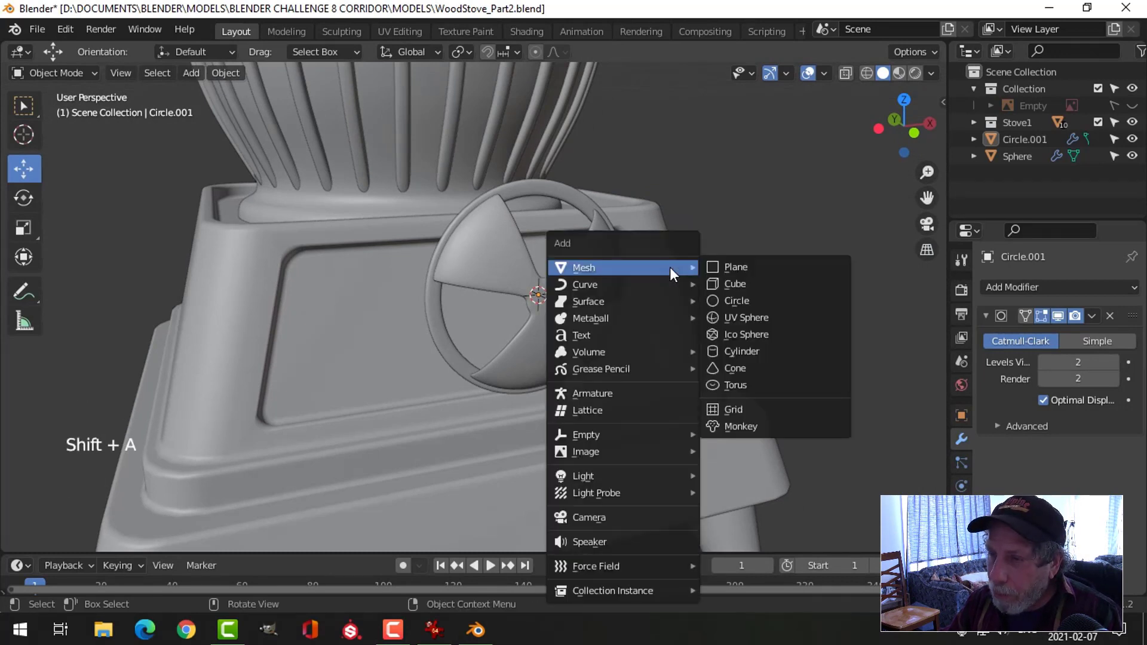
click(738, 313)
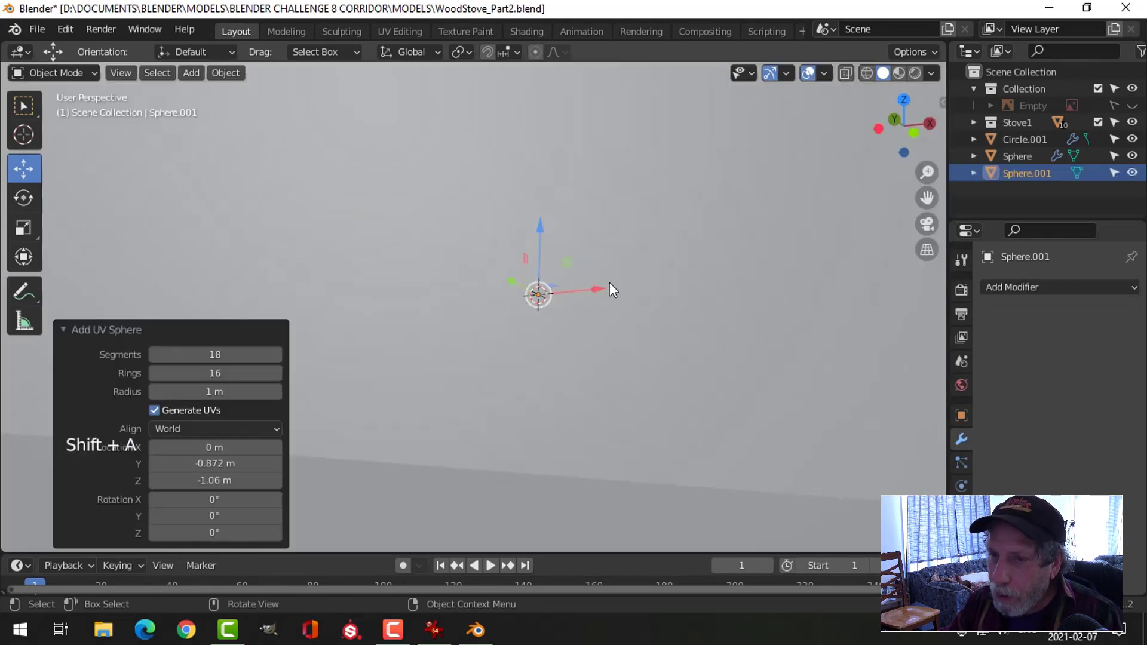
scroll(597, 327, down, 4)
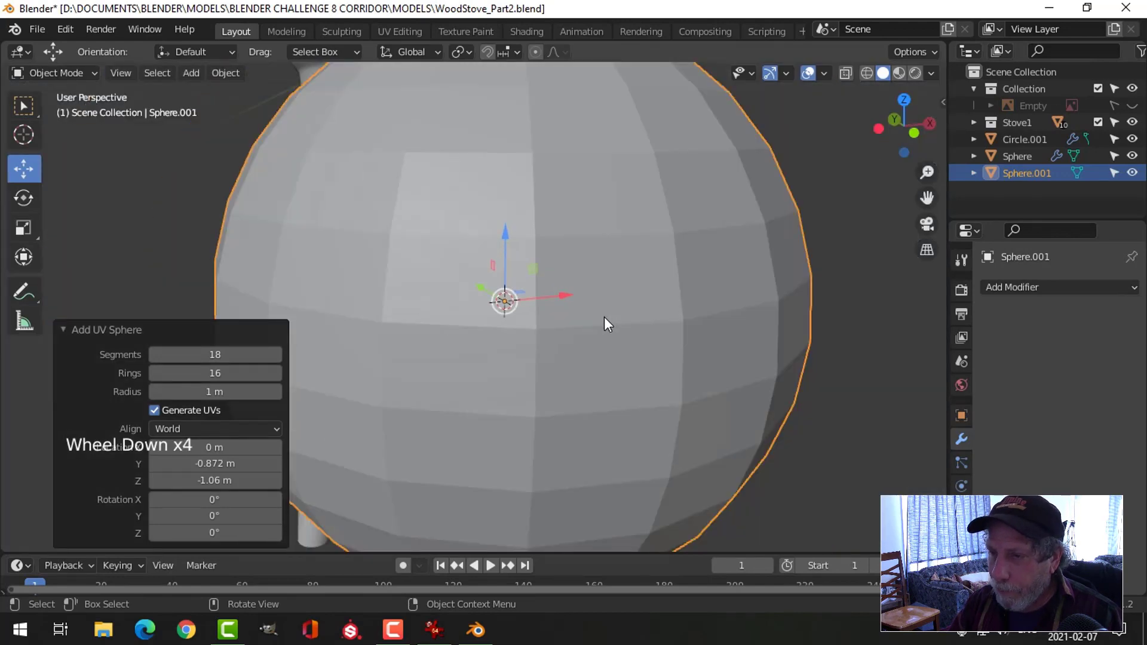
Scale the new sphere's mesh down to 0.184 and rotate it 90° about the X axis in Edit Mode
key(Tab)
key(KP_1)
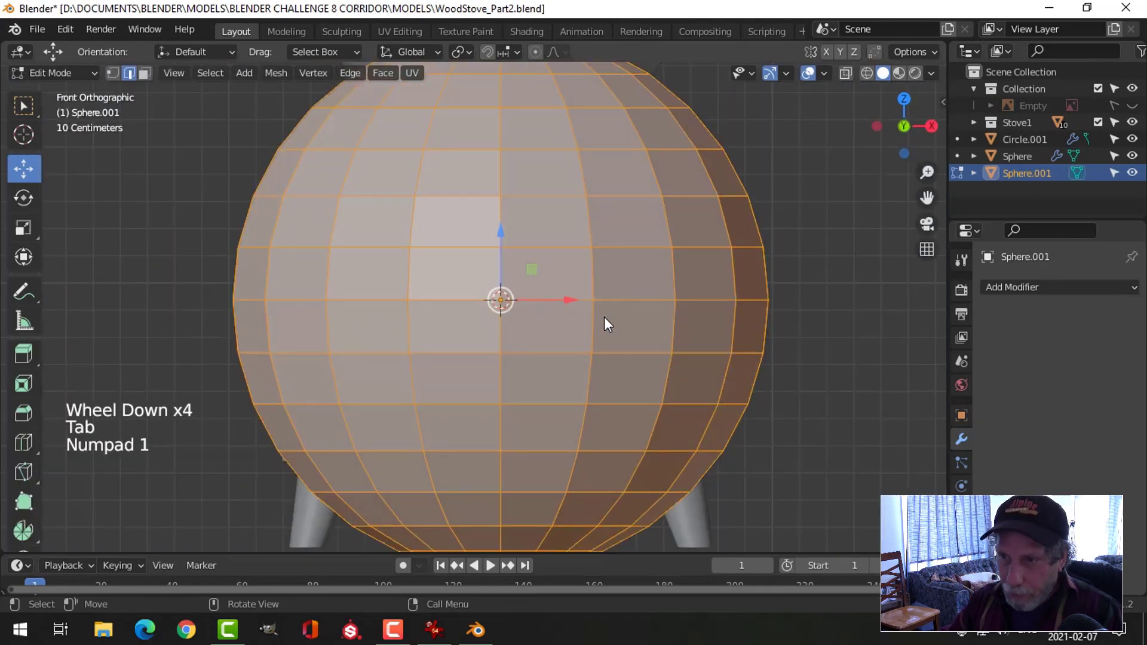
key(s)
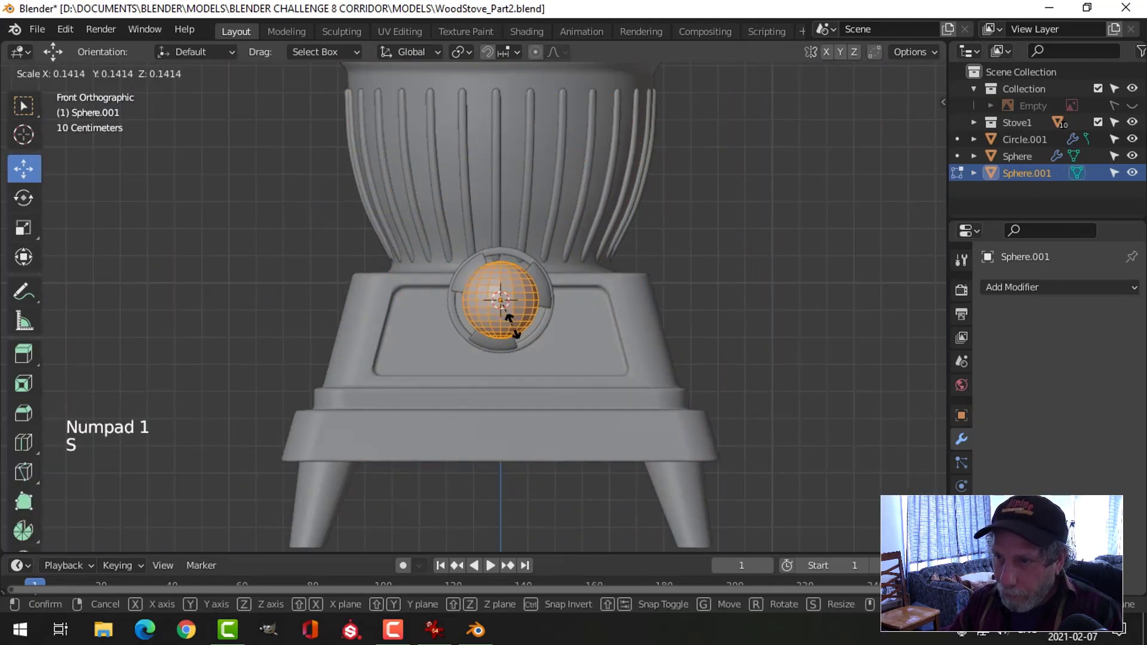
click(525, 321)
key(r)
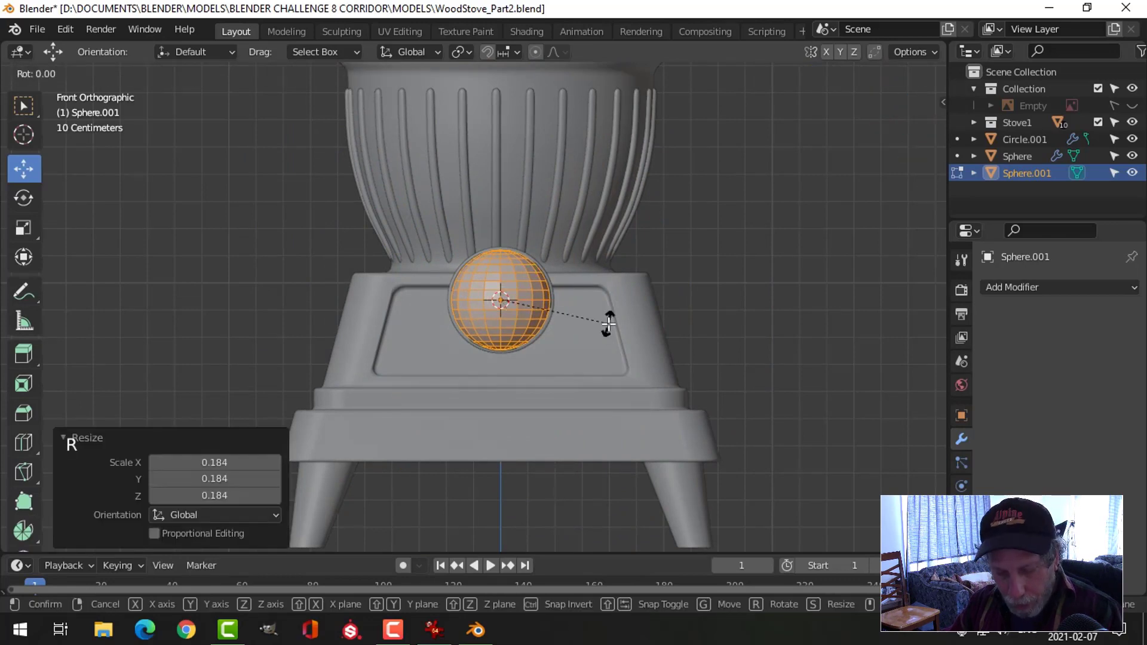
key(Return)
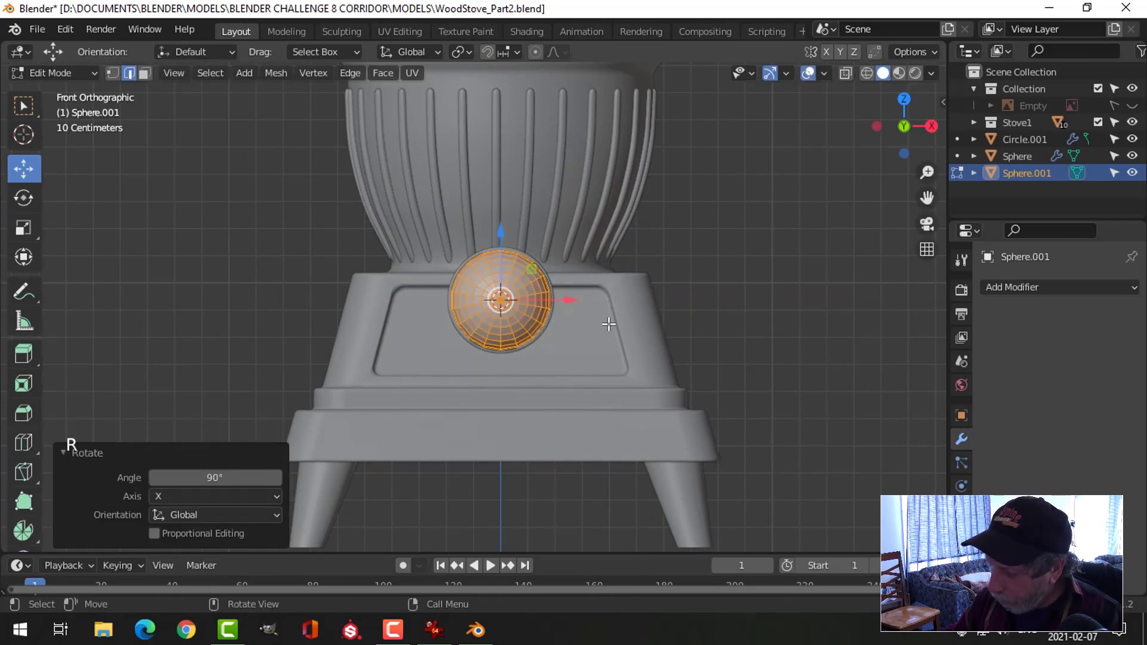
Delete the rear half of the sphere's vertices from a side wireframe view, keeping the front dome
key(ctrl+KP_3)
scroll(608, 323, up, 4)
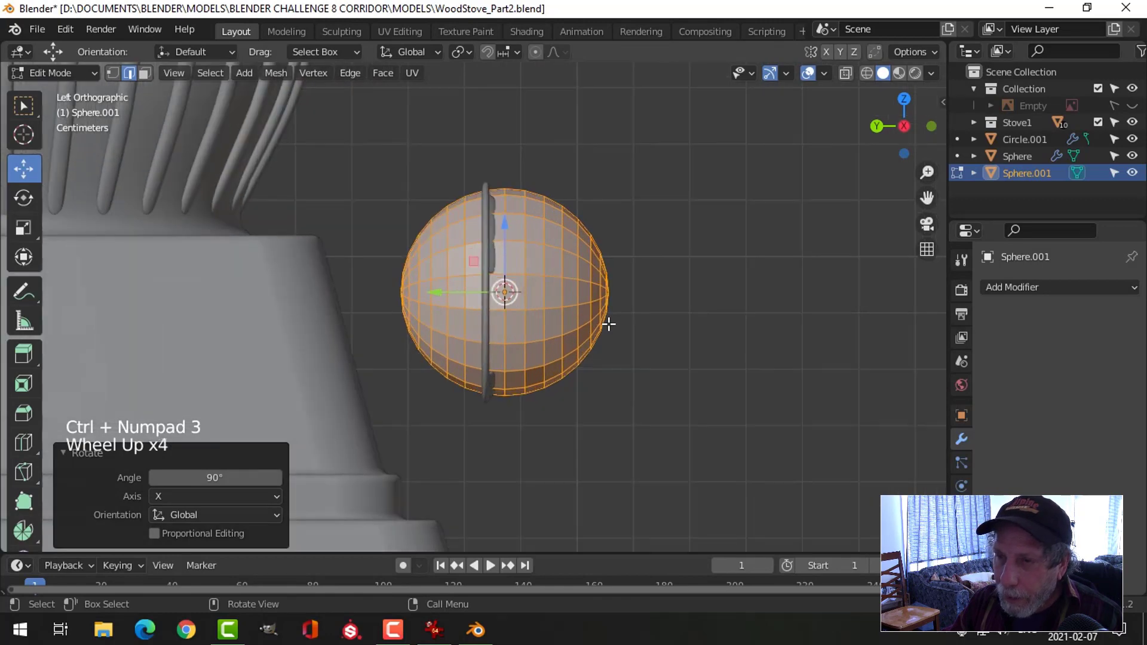
key(z)
key(alt+a)
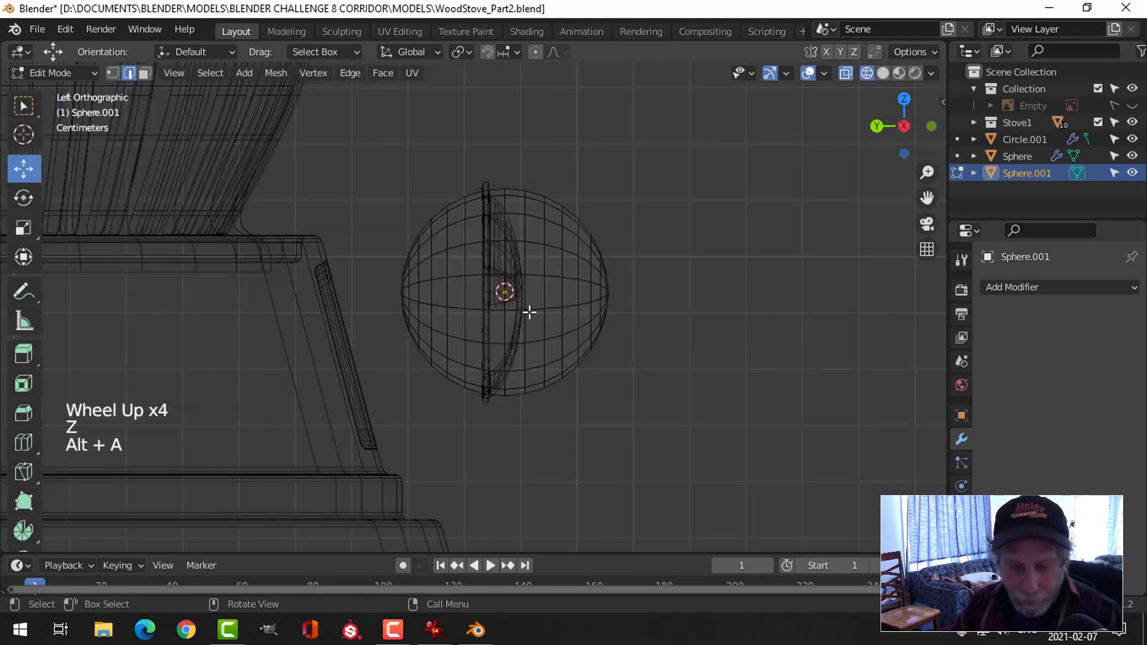
key(b)
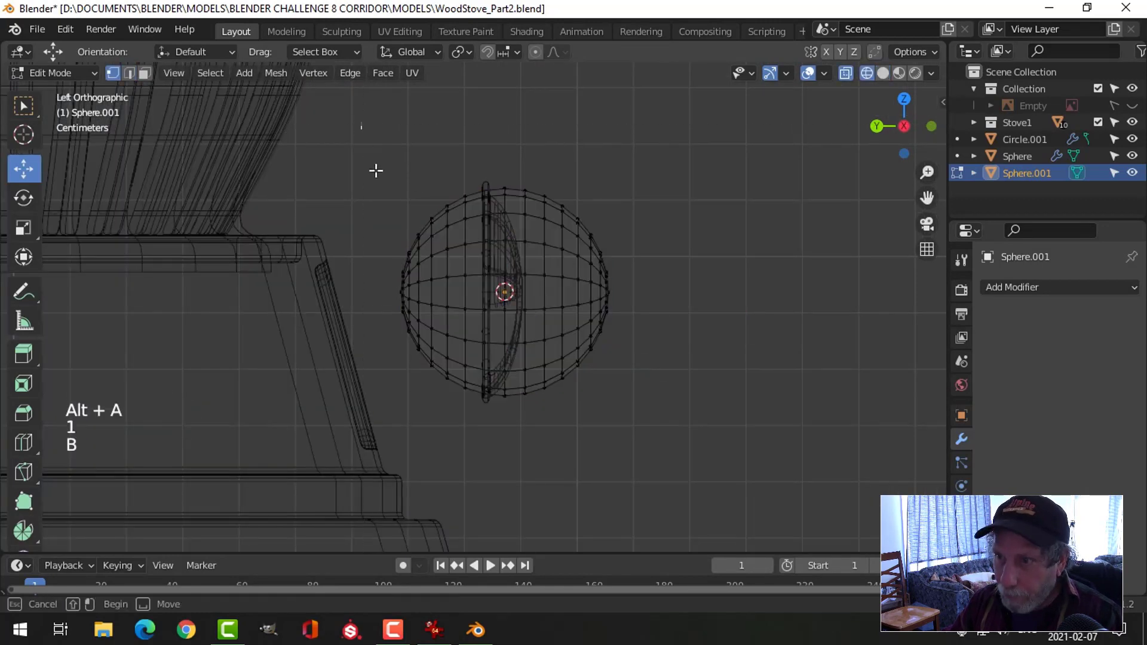
drag(360, 121, 497, 459)
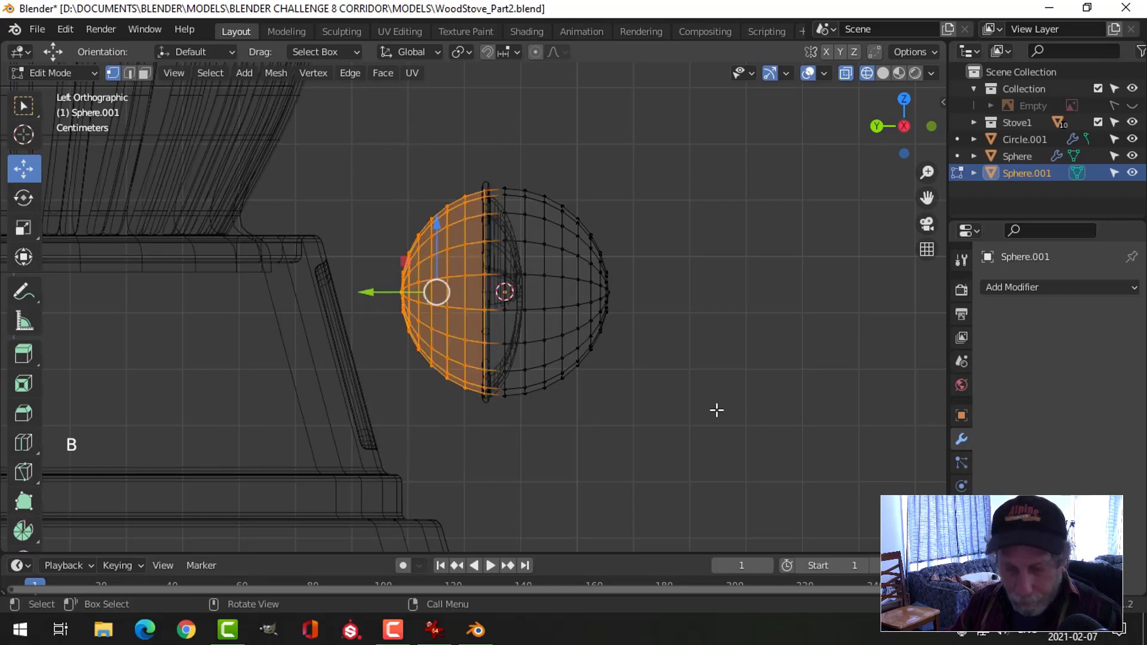
key(x)
click(679, 374)
Move the half-sphere back 0.0988 m along Y and flatten it along Y to about 0.42
key(a)
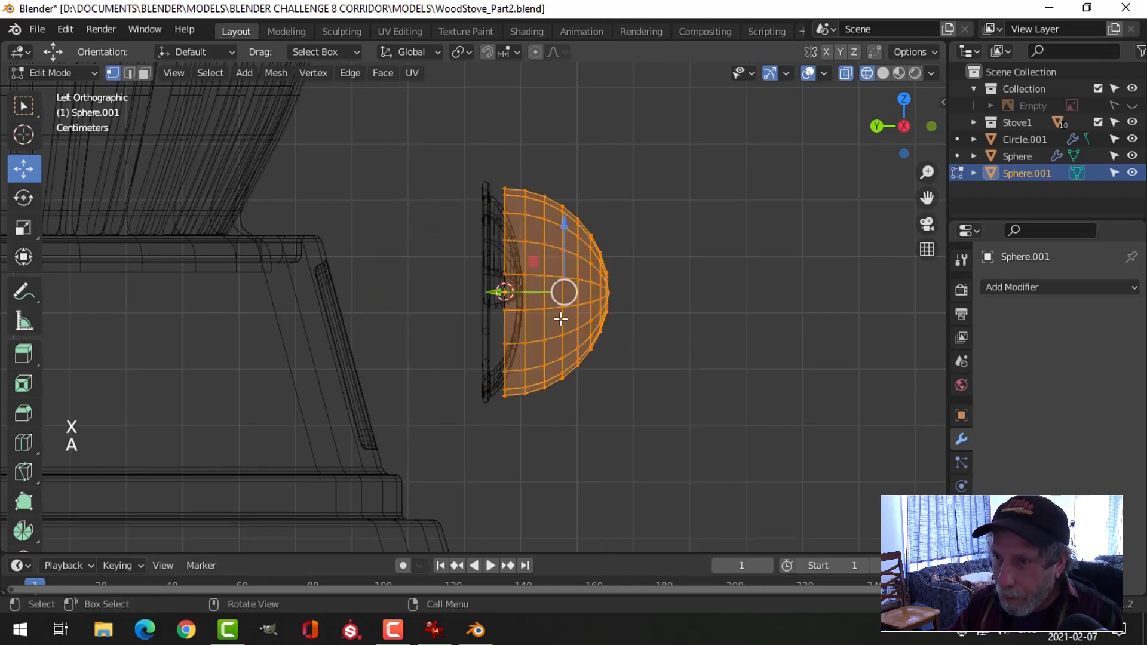
drag(501, 292, 441, 296)
key(s)
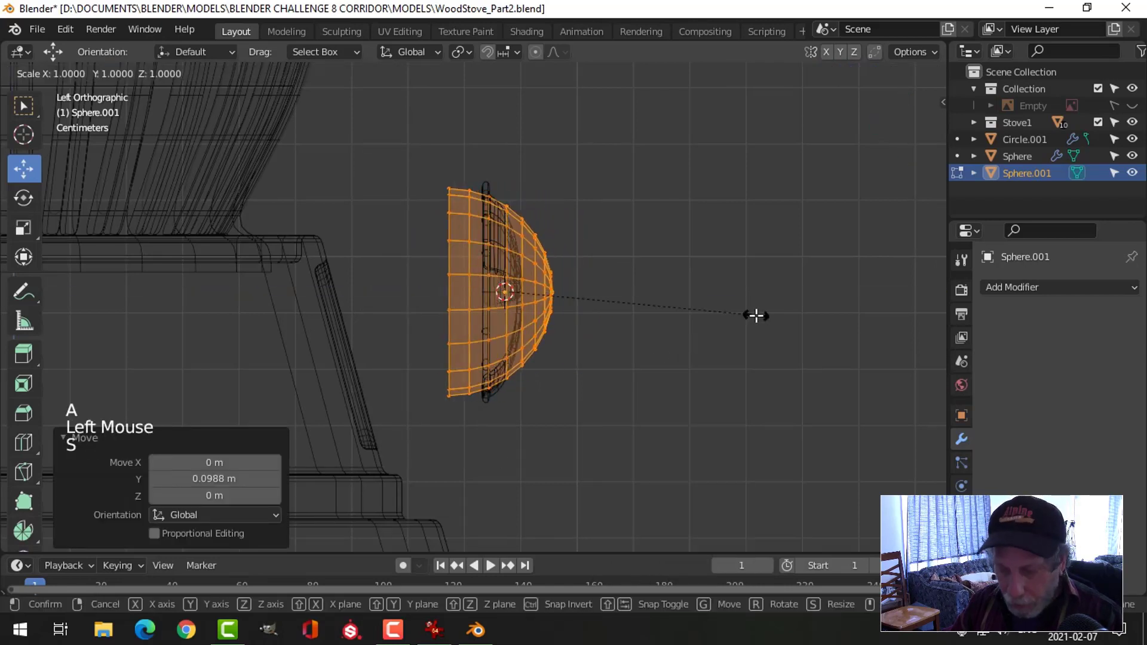
key(y)
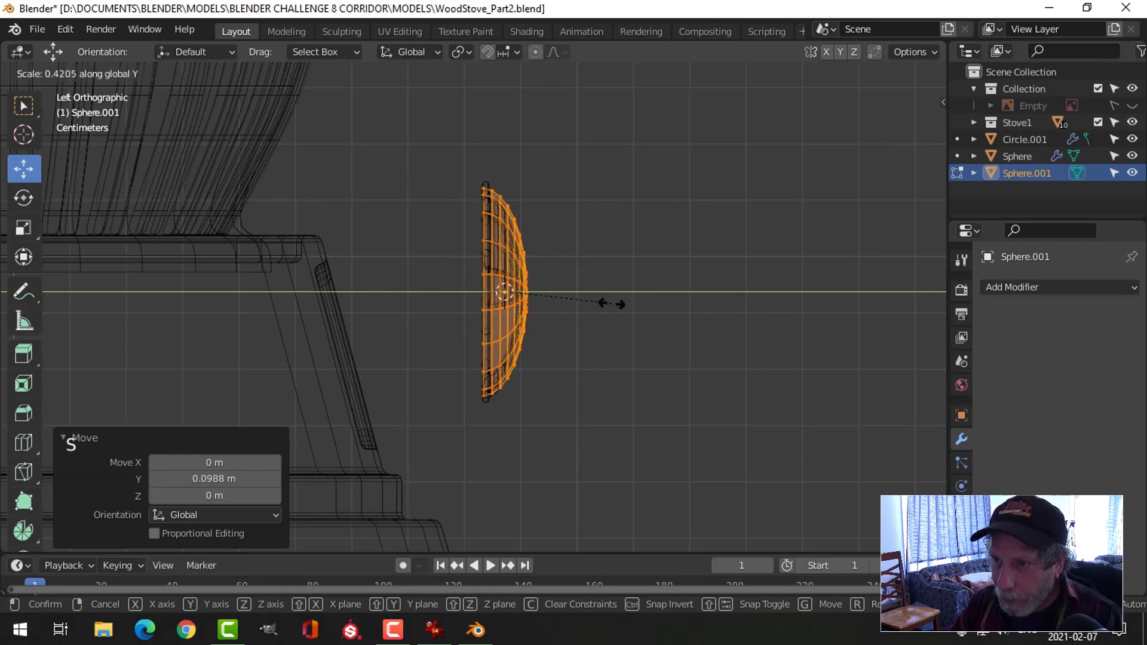
click(609, 303)
Shift the flattened dome another 0.015 m along Y to sit behind the blades and scale it to 0.986 along Y
drag(475, 292, 439, 289)
key(s)
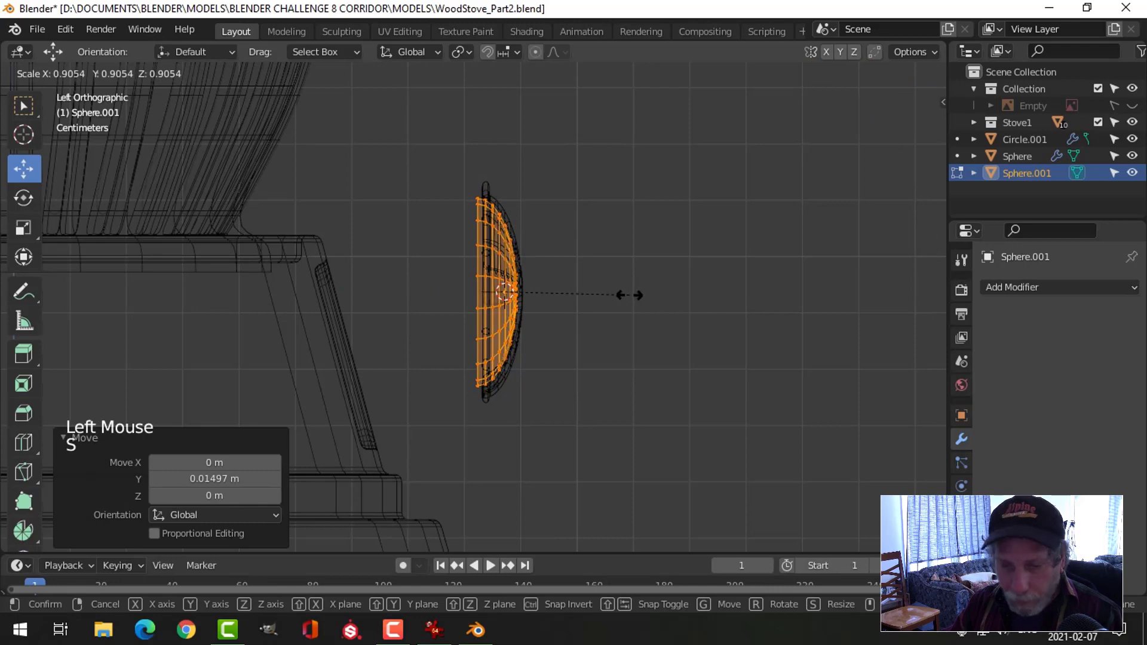
right_click(629, 295)
key(s)
click(697, 336)
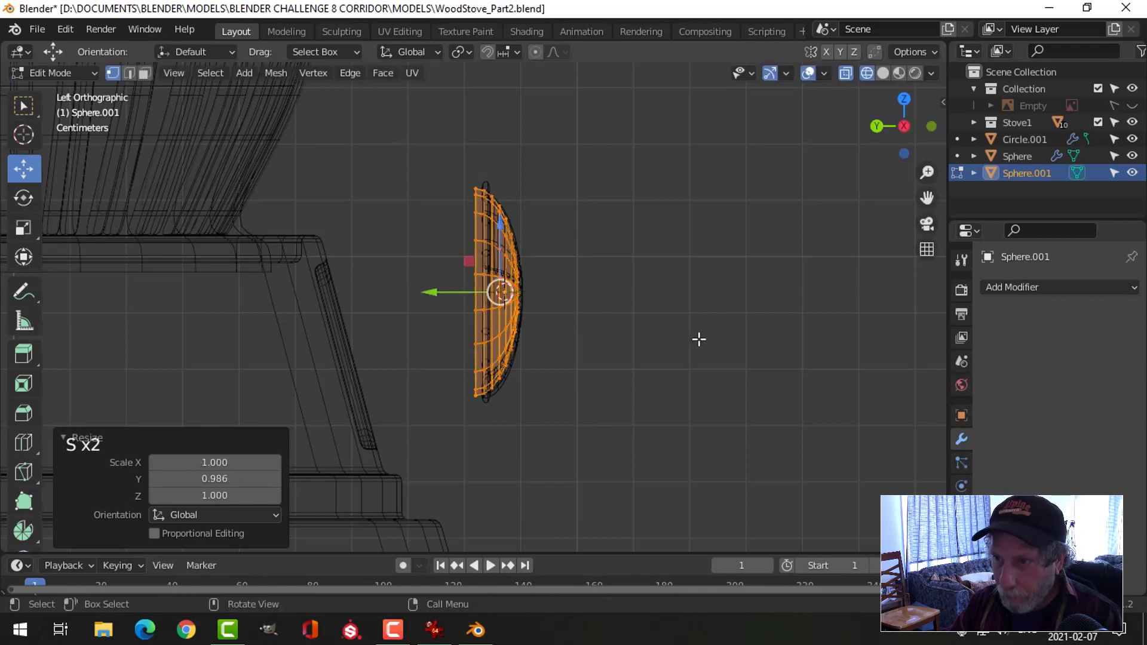
Leave Edit Mode, return to solid view, shade the dome smooth, and deselect everything
key(Tab)
middle_drag(697, 338, 620, 343)
key(z)
mouse_move(753, 342)
middle_down()
mouse_move(652, 335)
mouse_move(576, 289)
middle_up()
right_click(553, 218)
middle_drag(553, 219, 511, 320)
key(alt+a)
Nudge the dome slightly along Y behind the blades, then deselect everything
scroll(439, 284, up, 2)
click(439, 287)
scroll(486, 323, down, 1)
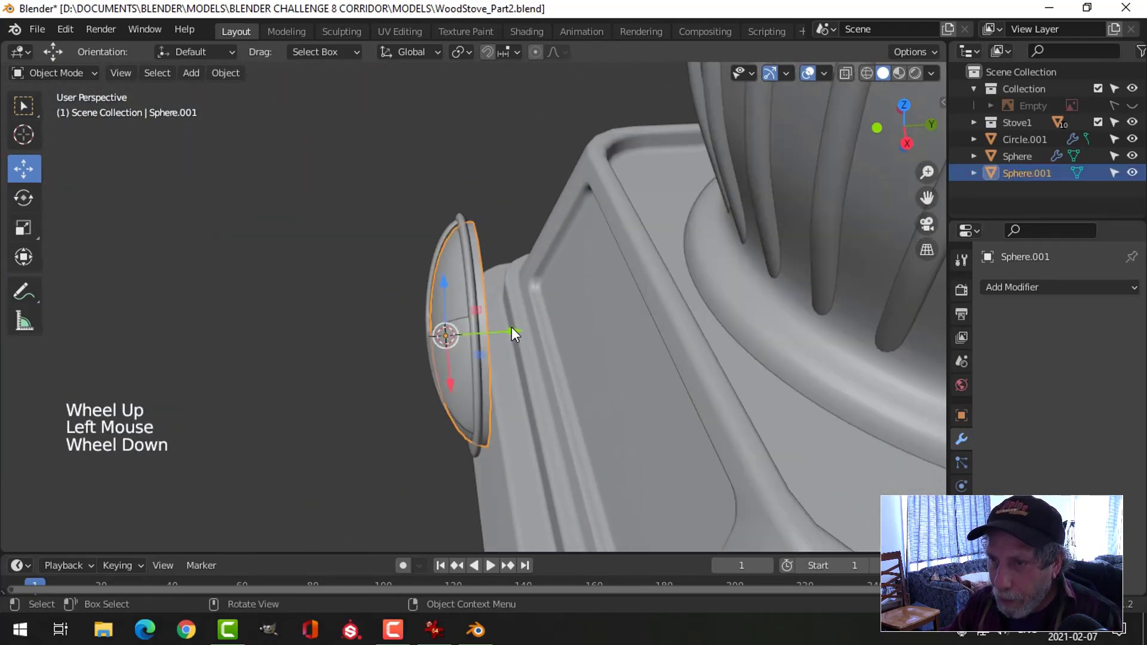
drag(511, 327, 511, 328)
key(a)
middle_drag(511, 328, 456, 286)
key(alt+a)
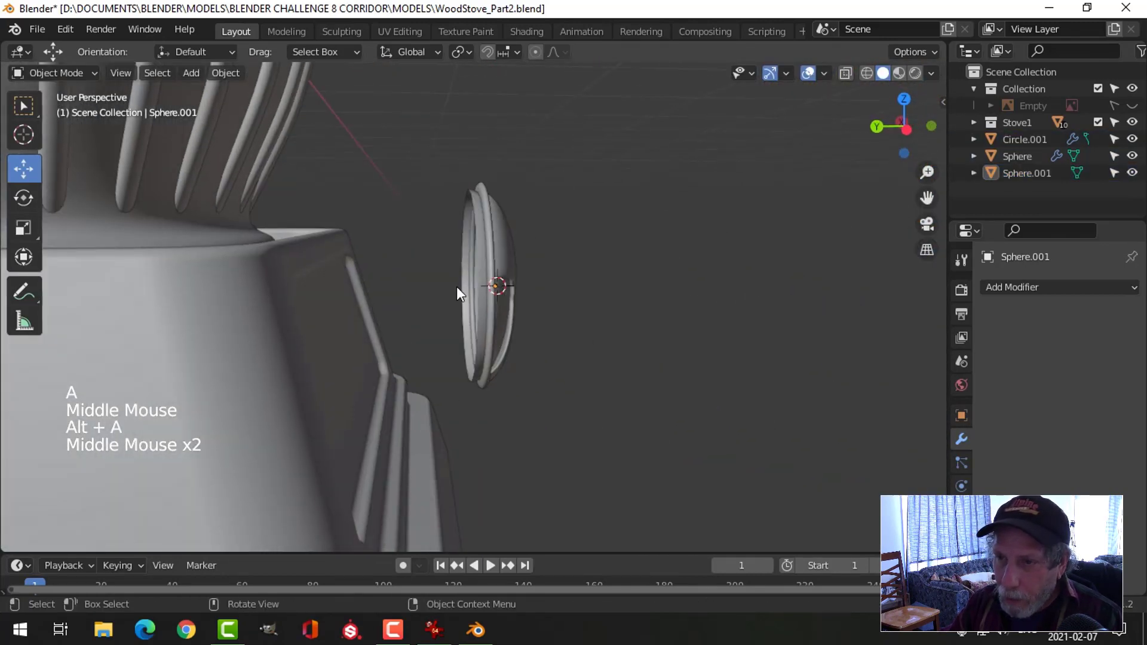
Scale the dome down to about 0.93 so it fits inside the ring, deselect it, and save the file
scroll(482, 342, down, 2)
middle_drag(481, 341, 558, 270)
scroll(526, 321, up, 2)
click(557, 270)
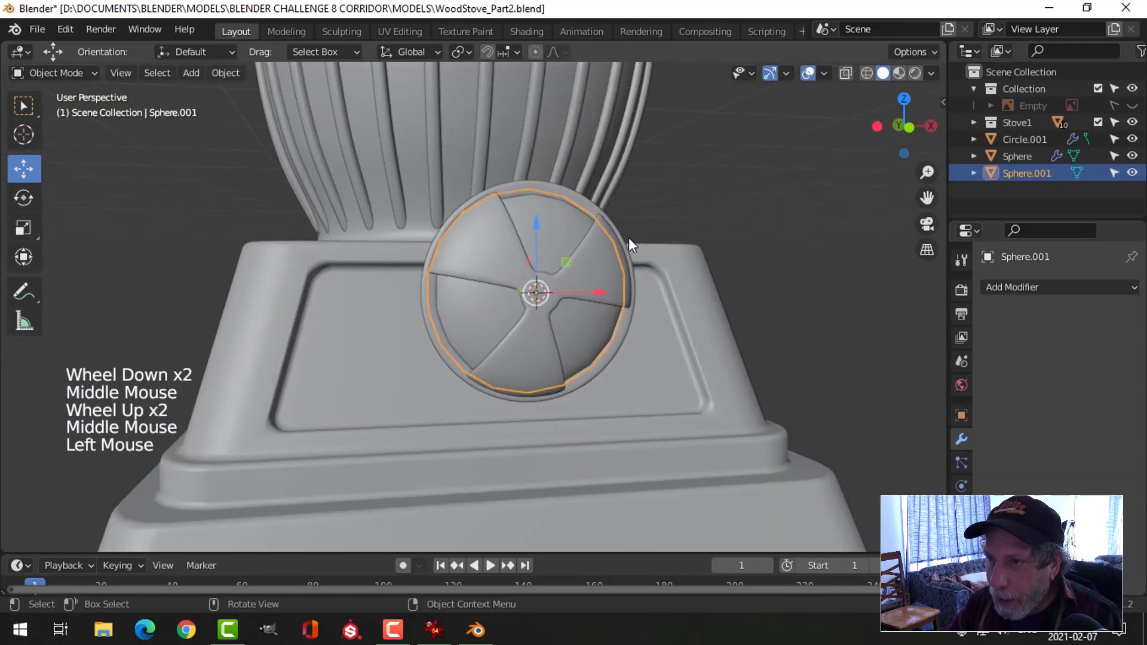
key(s)
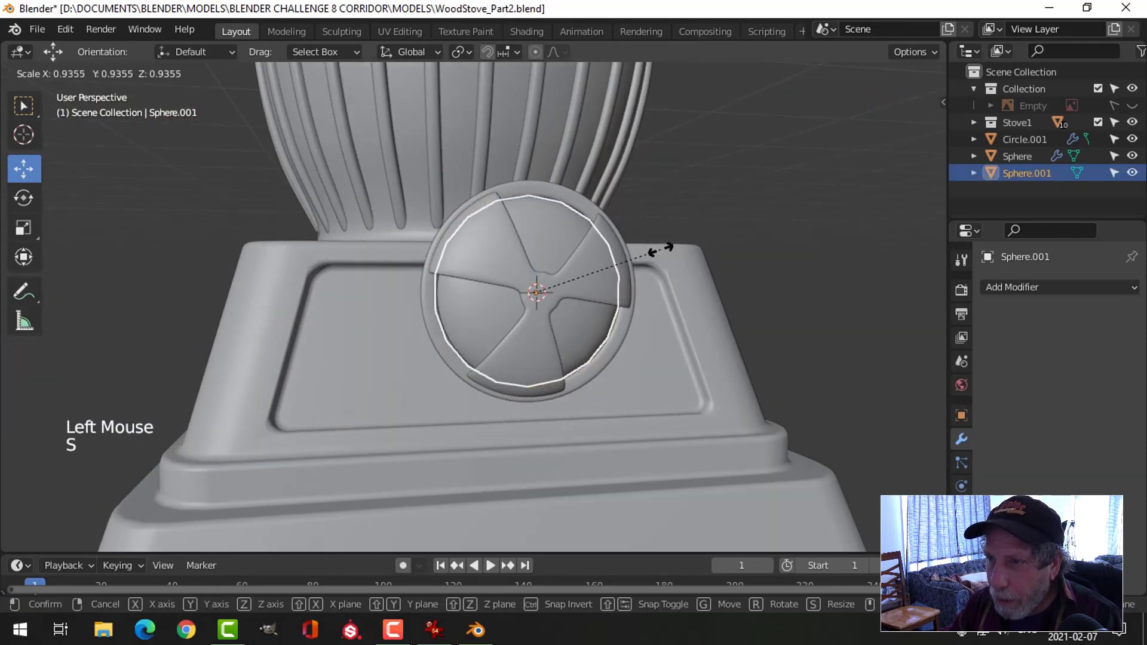
click(657, 252)
key(alt+a)
middle_drag(596, 295, 635, 317)
scroll(635, 304, up, 1)
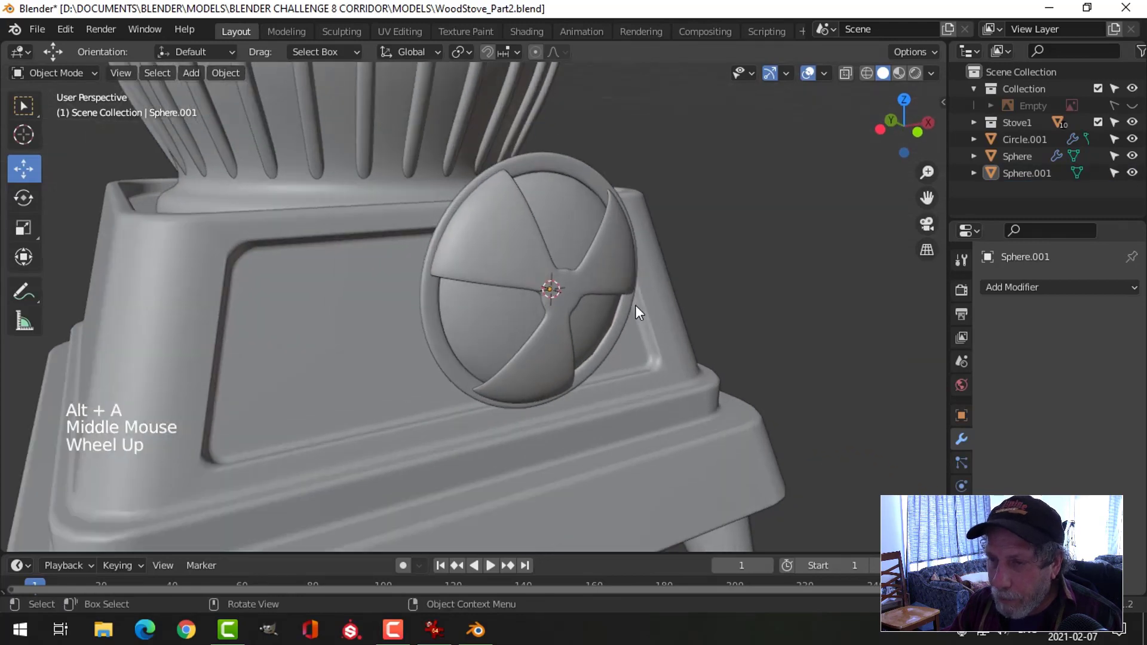
key(ctrl+s)
Duplicate the centered edge loop on the ring's front face in place and separate it into its own object
scroll(674, 277, down, 1)
middle_drag(674, 277, 642, 307)
shift+middle_drag(560, 202, 565, 253)
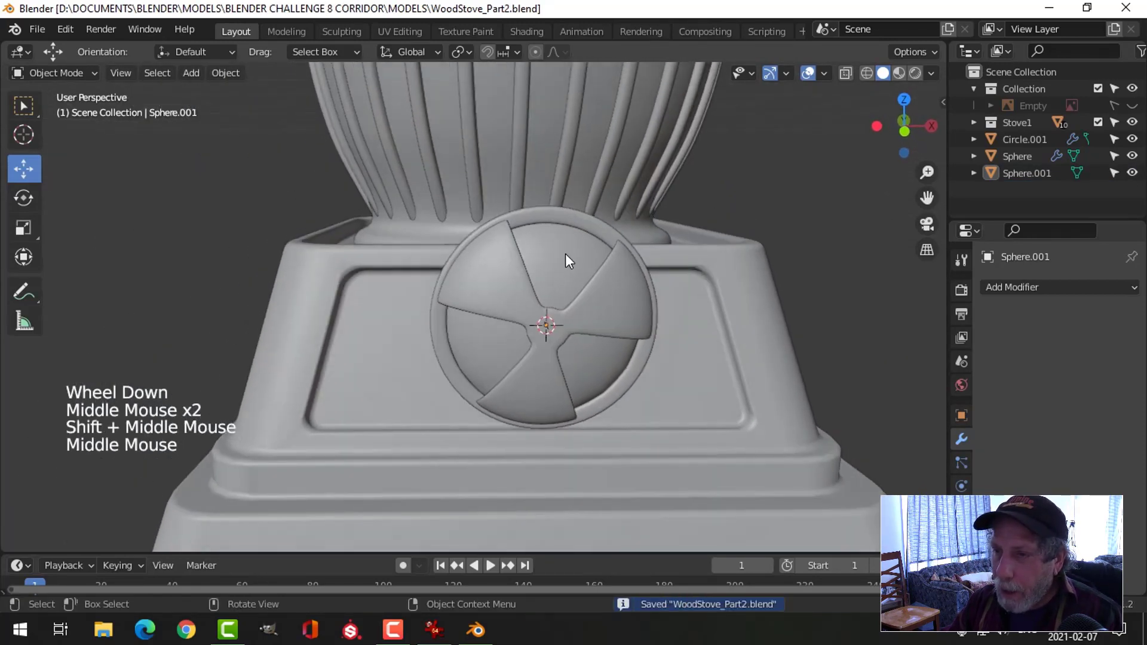
click(557, 214)
key(Tab)
scroll(579, 256, up, 2)
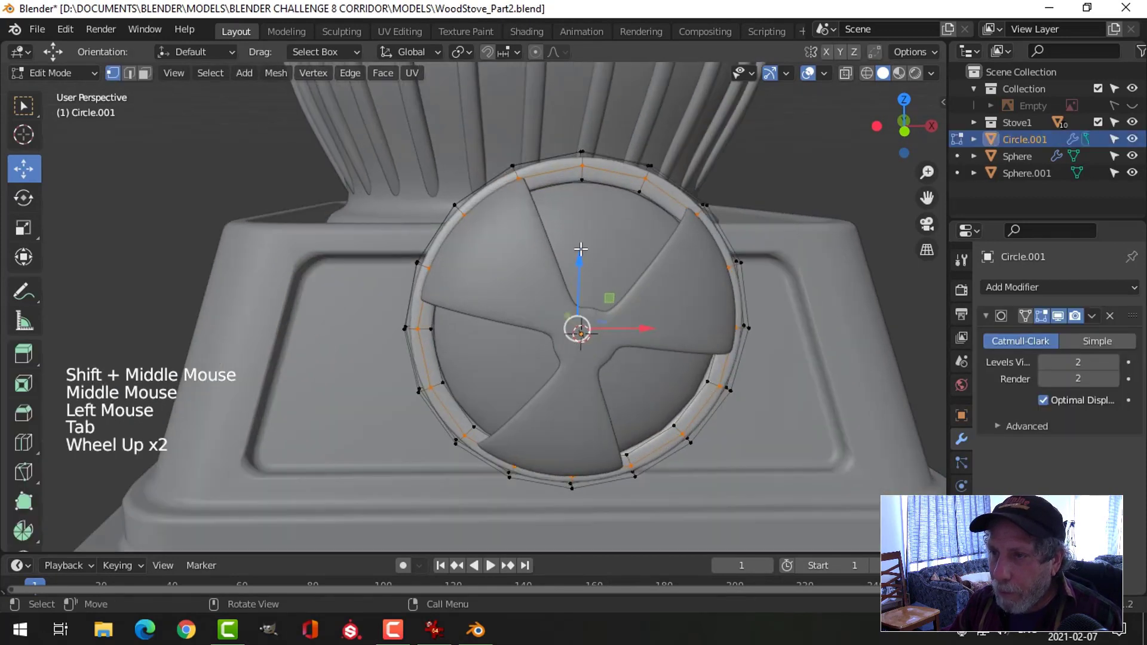
key(alt+a)
key(2)
alt+shift+click(615, 170)
scroll(589, 251, down, 2)
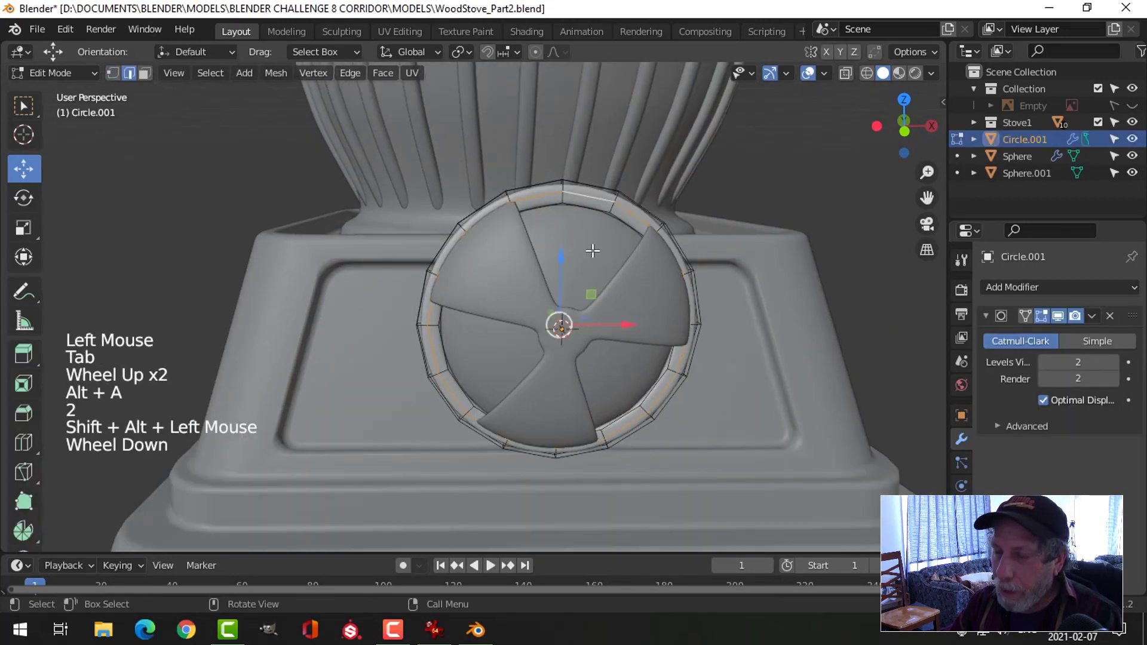
middle_drag(589, 251, 714, 305)
key(shift+d)
click(598, 291)
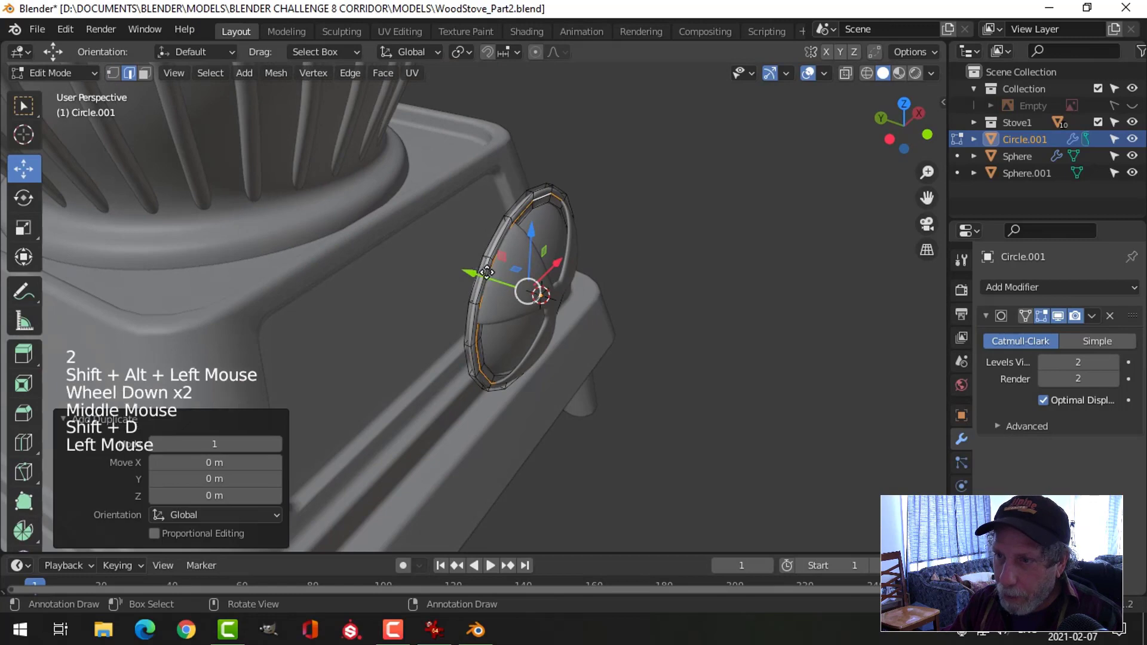
key(p)
click(818, 306)
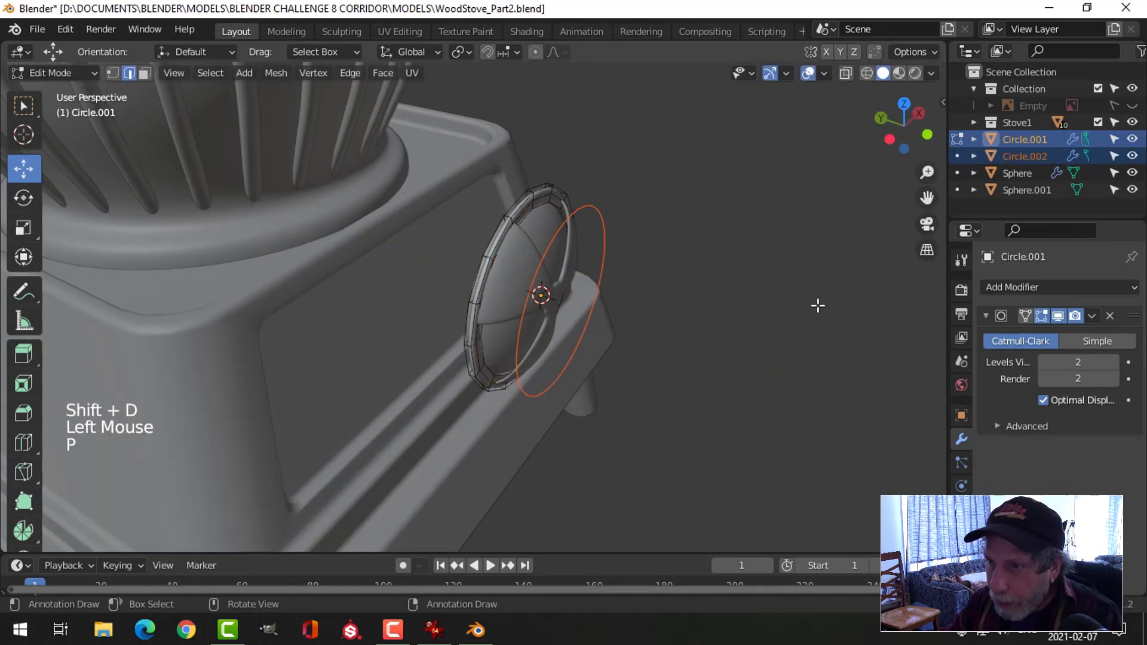
Edit the separated circle and scale it by 0.457, by 0.517, and by about 1.18 to hub size
key(Tab)
click(595, 205)
key(Tab)
key(a)
key(s)
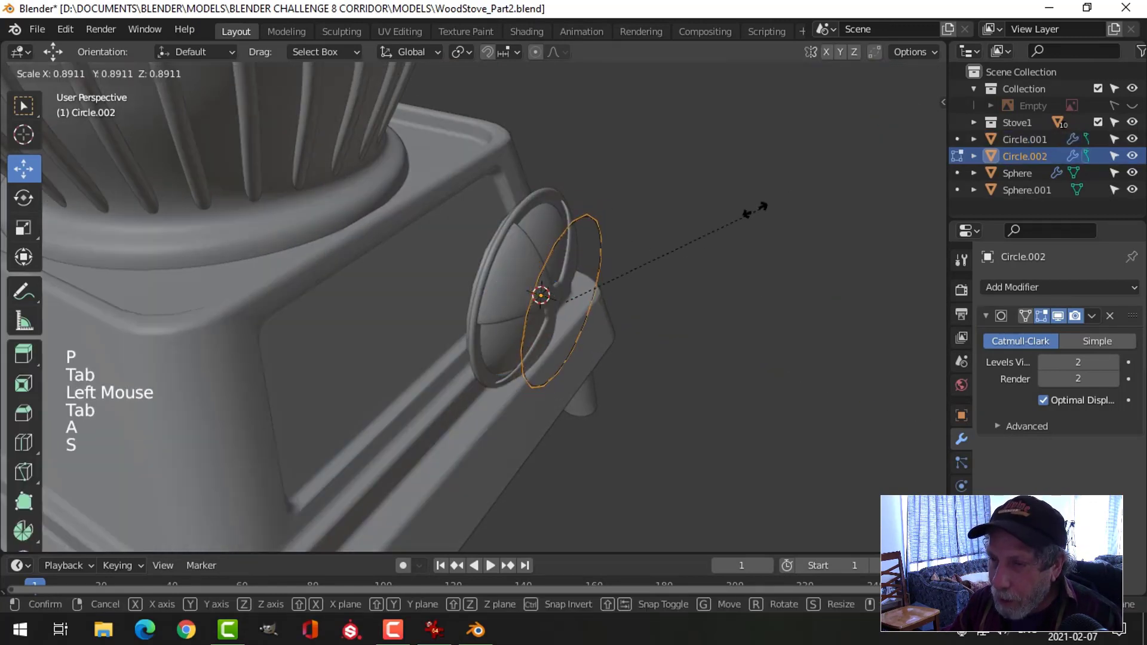
click(657, 242)
middle_drag(657, 242, 665, 327)
key(s)
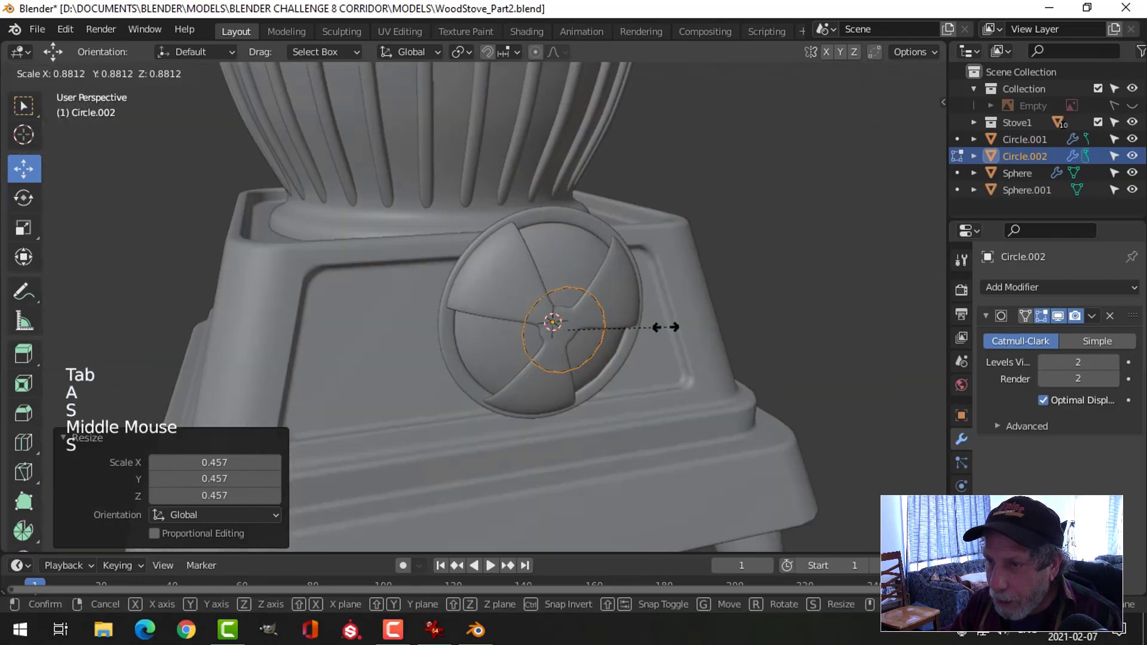
click(624, 330)
key(s)
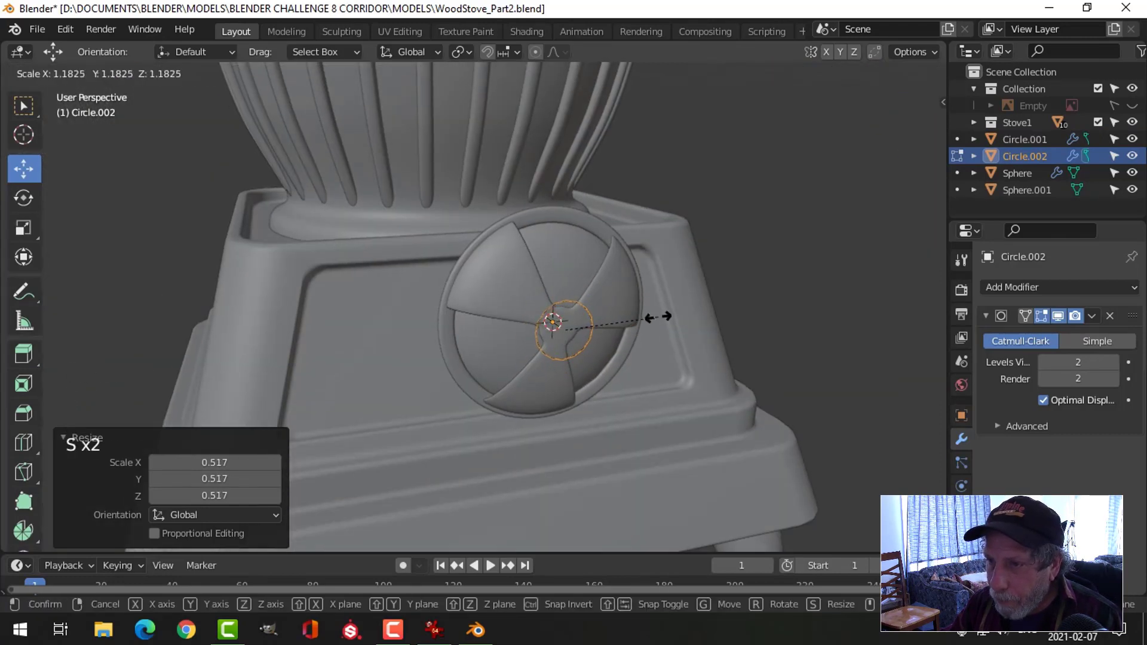
click(657, 317)
Move the small circle along Y closer to the blades and extrude it slightly forward into a thin band
middle_drag(657, 317, 670, 347)
drag(501, 278, 490, 276)
scroll(747, 294, up, 3)
middle_drag(748, 294, 707, 303)
key(e)
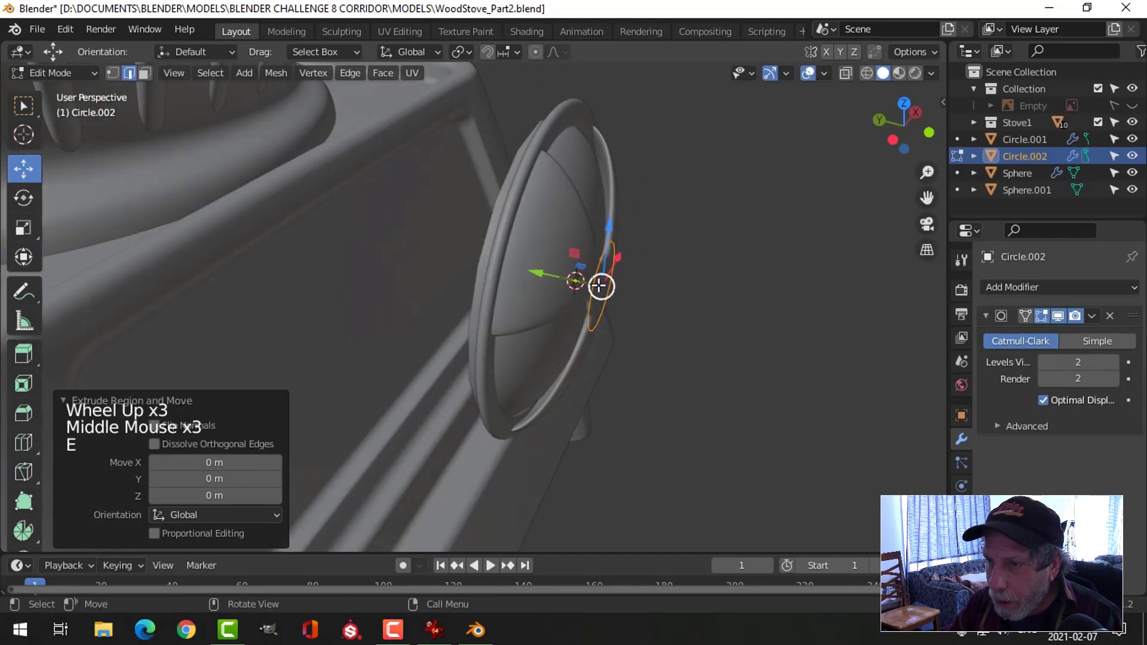
drag(546, 275, 550, 277)
Extrude the band's front edge inward to form a rim, then extrude the inner edge slightly forward
middle_drag(693, 287, 776, 305)
key(e)
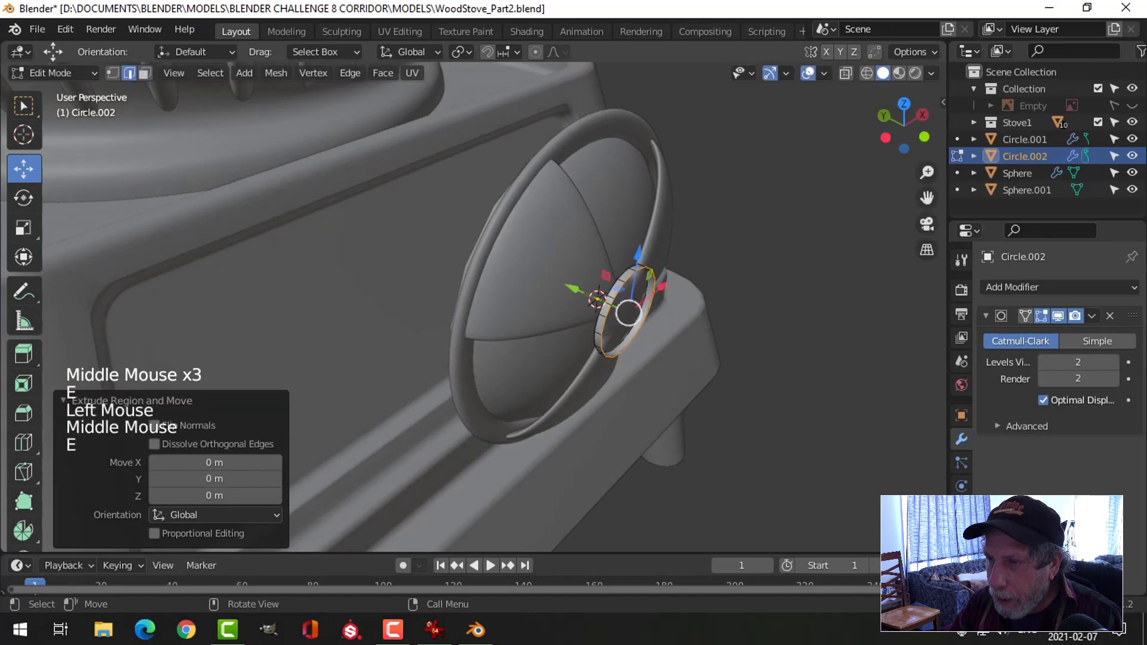
key(s)
click(696, 325)
middle_drag(697, 324, 678, 332)
key(e)
right_click(662, 318)
drag(560, 272, 570, 277)
Extrude the raised edge inward at 0.786 scale, then extrude once more and merge at center to close the hub
key(e)
key(s)
click(746, 306)
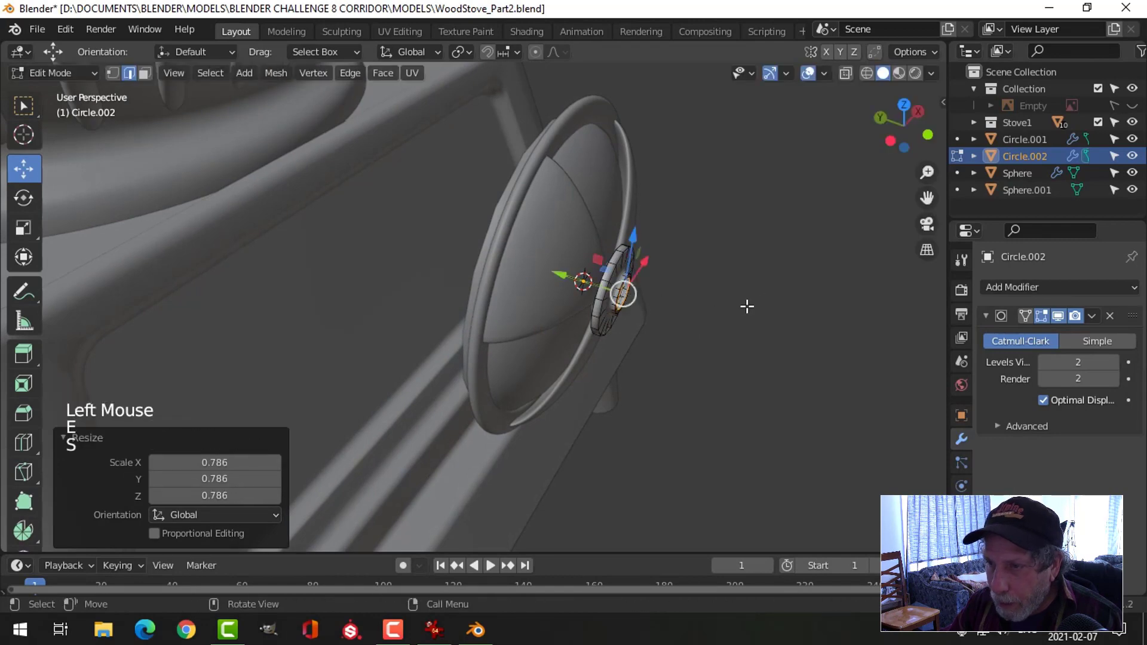
key(e)
key(m)
click(746, 307)
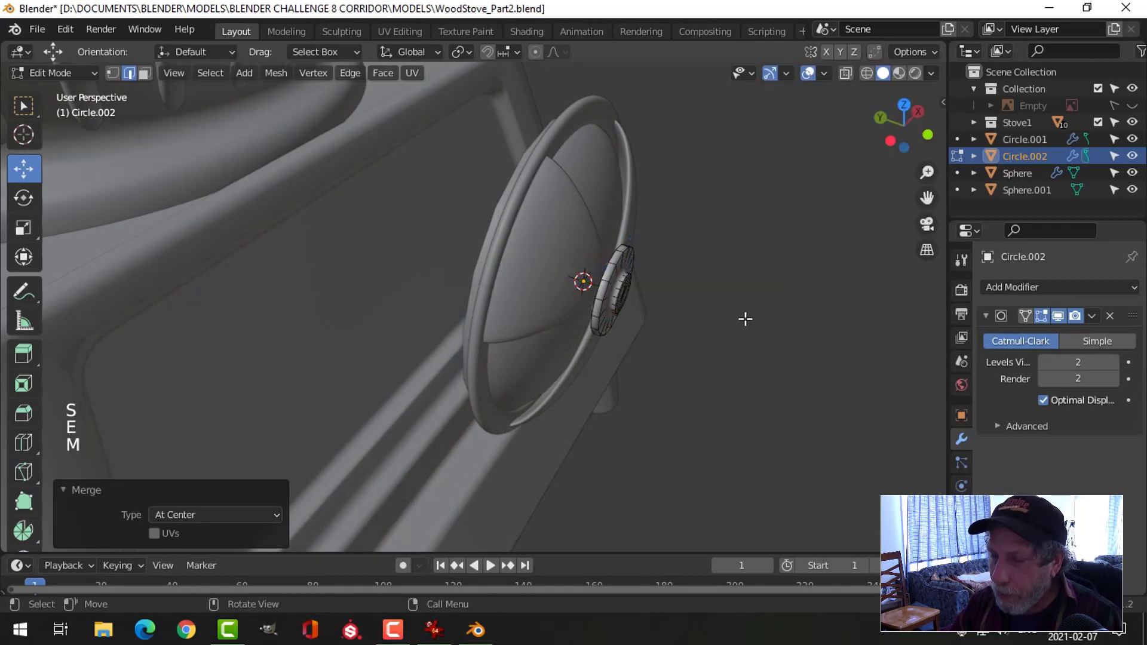
mouse_move(745, 317)
middle_down()
mouse_move(727, 310)
mouse_move(743, 309)
middle_up()
Leave Edit Mode, move the hub back along Y against the blades, and deselect it
key(Tab)
key(alt+a)
middle_drag(678, 346, 621, 299)
scroll(683, 331, up, 2)
click(620, 300)
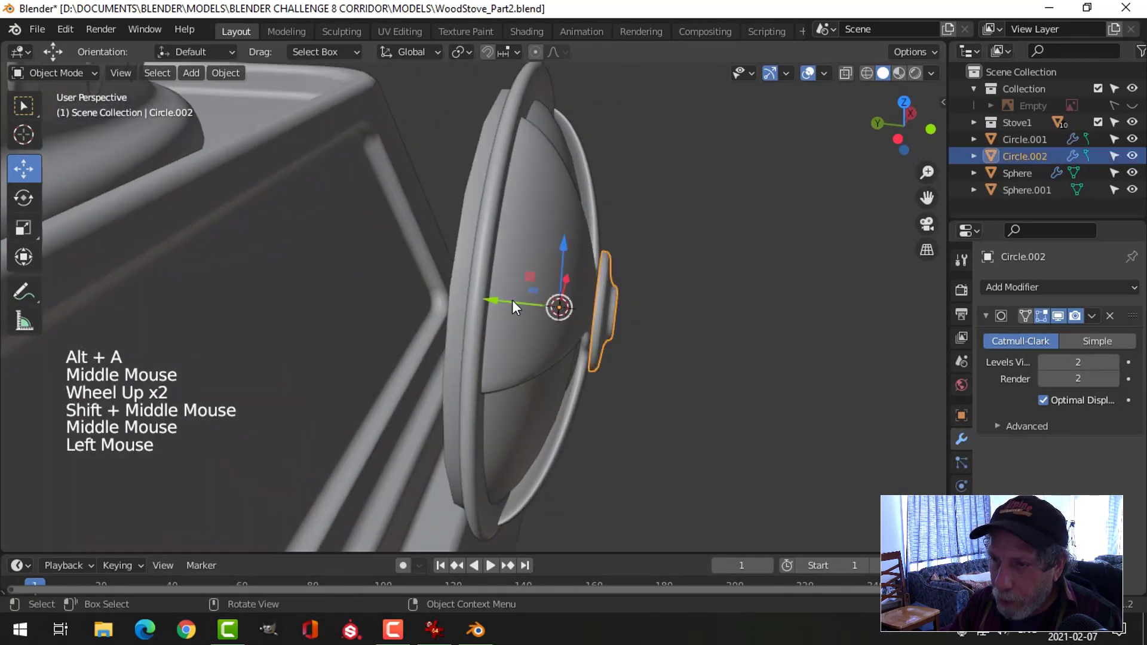
drag(510, 299, 490, 296)
key(alt+a)
Shade the central hub smooth and deselect it
scroll(720, 296, down, 2)
middle_drag(720, 297, 600, 332)
scroll(618, 294, down, 1)
scroll(617, 303, down, 2)
scroll(566, 336, up, 2)
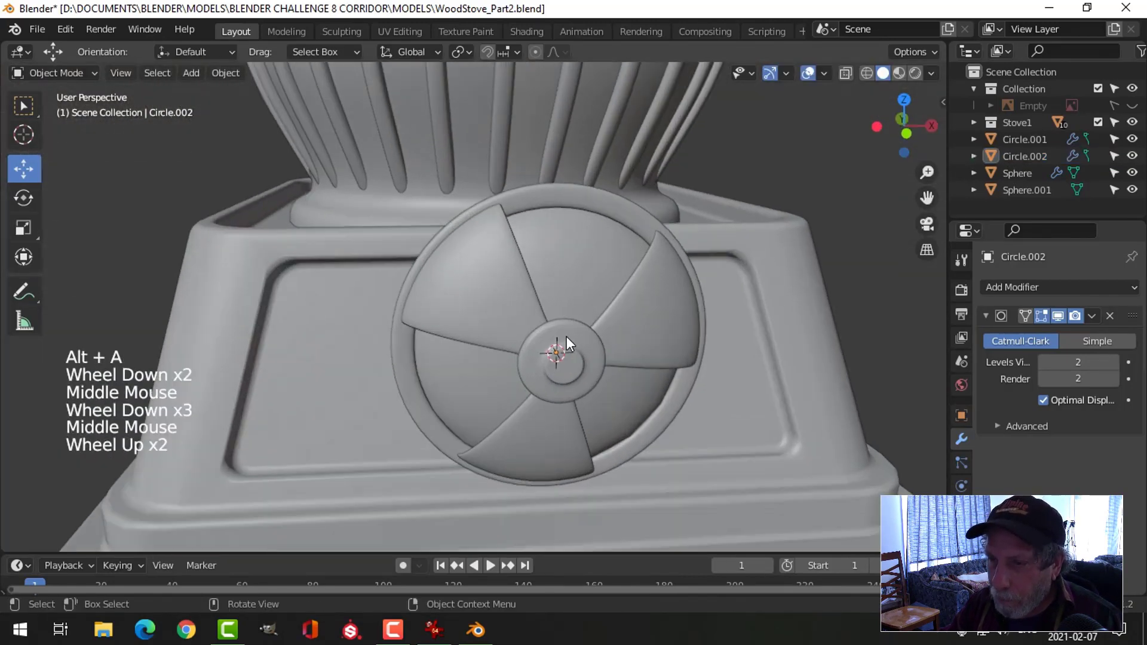
click(568, 335)
right_click(568, 334)
scroll(705, 322, down, 3)
key(alt+a)
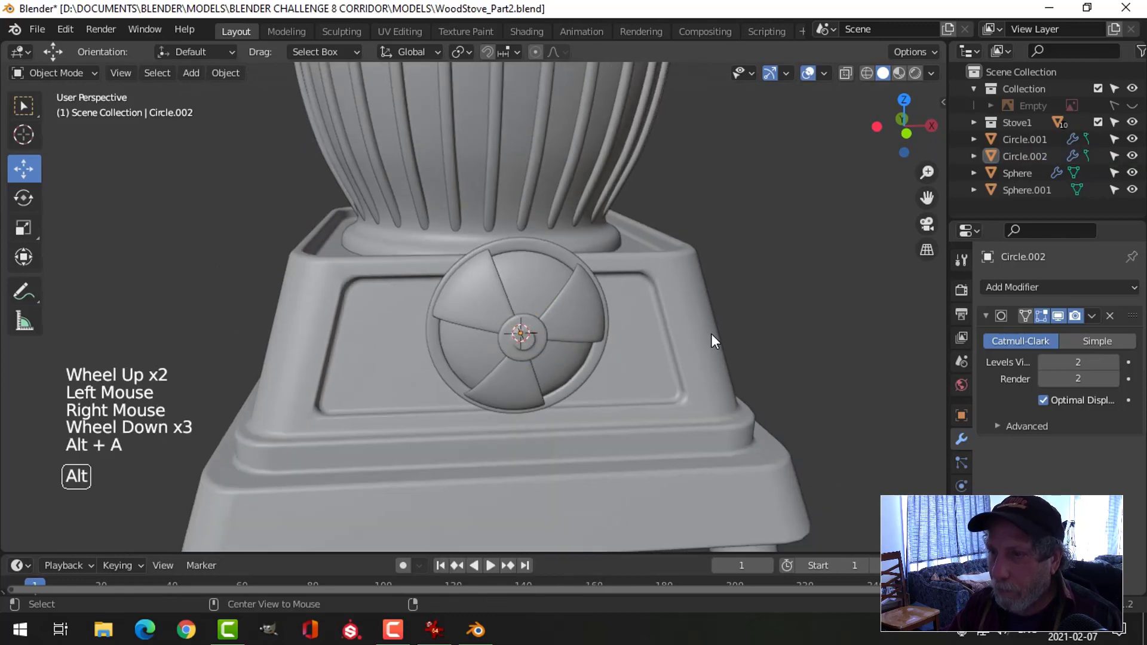
Select the vent's hub, blades, backing dome and outer ring together, and scale them to 0.599
middle_drag(710, 333, 687, 340)
scroll(689, 296, up, 1)
middle_drag(689, 296, 672, 340)
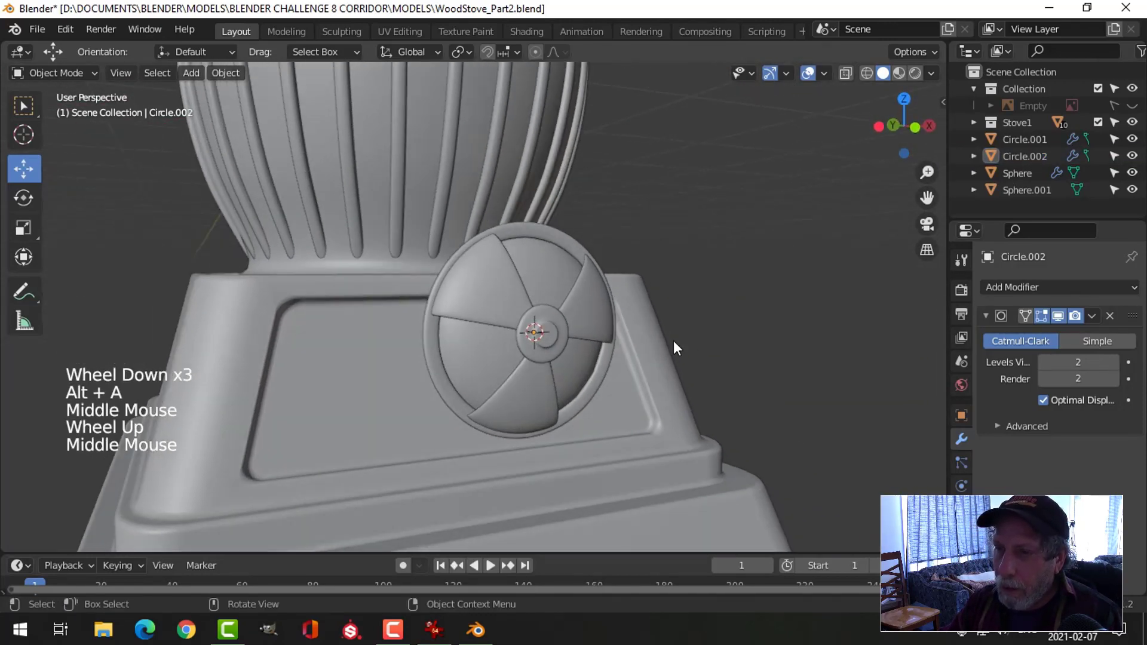
scroll(579, 339, up, 1)
click(570, 332)
shift+click(565, 272)
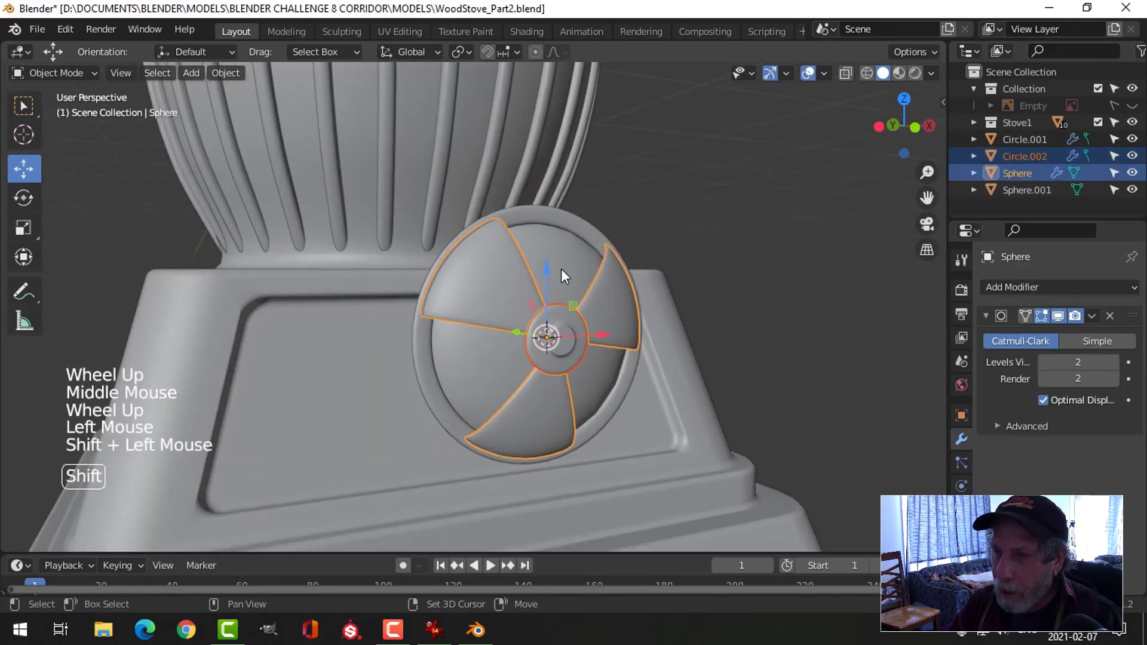
shift+click(559, 265)
shift+click(589, 219)
scroll(709, 278, down, 2)
middle_drag(708, 277, 712, 275)
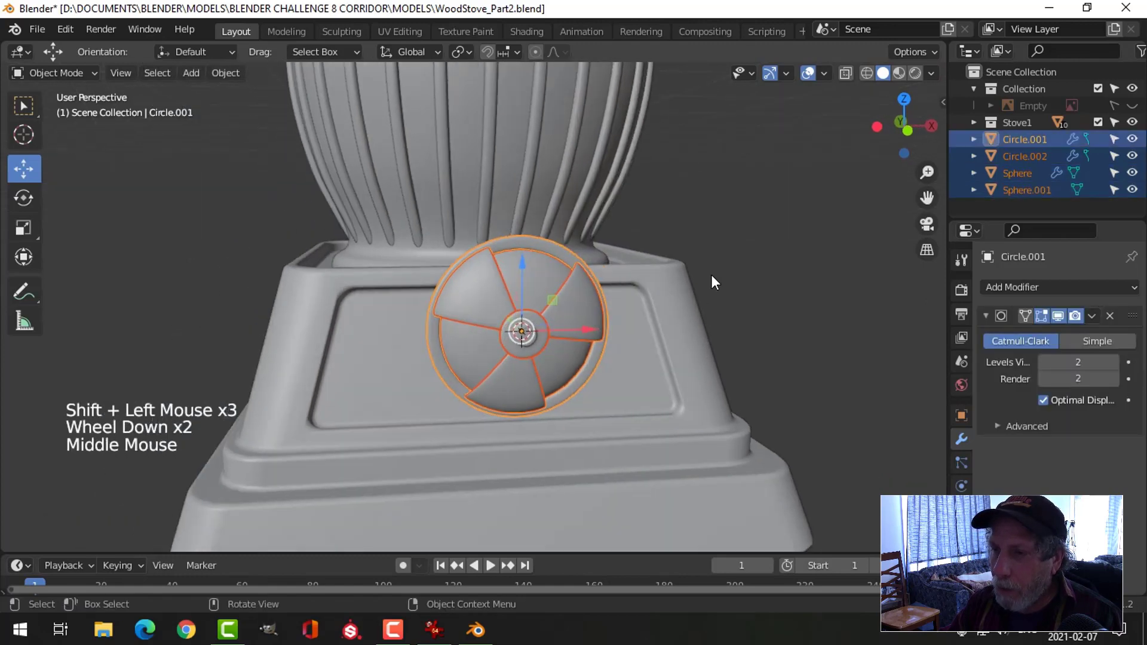
key(s)
click(639, 324)
In the left orthographic view, move the vent about 0.234 m along Y and -0.096 m along Z against the base's front panel
middle_drag(639, 324, 731, 349)
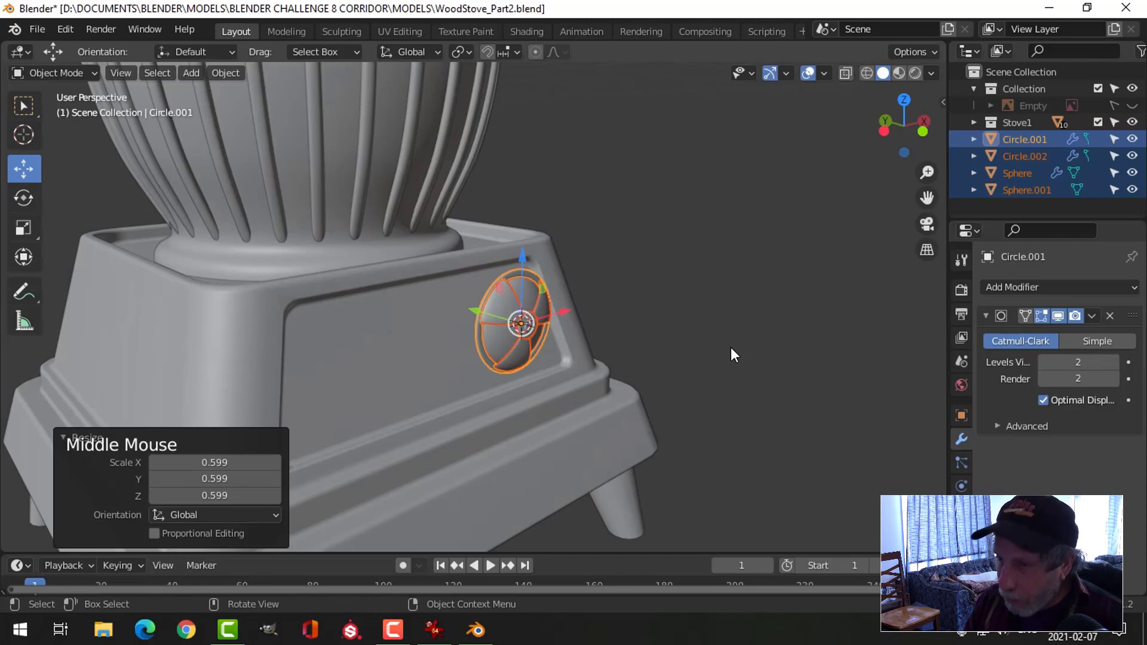
key(ctrl+KP_3)
scroll(631, 352, up, 3)
scroll(629, 347, down, 2)
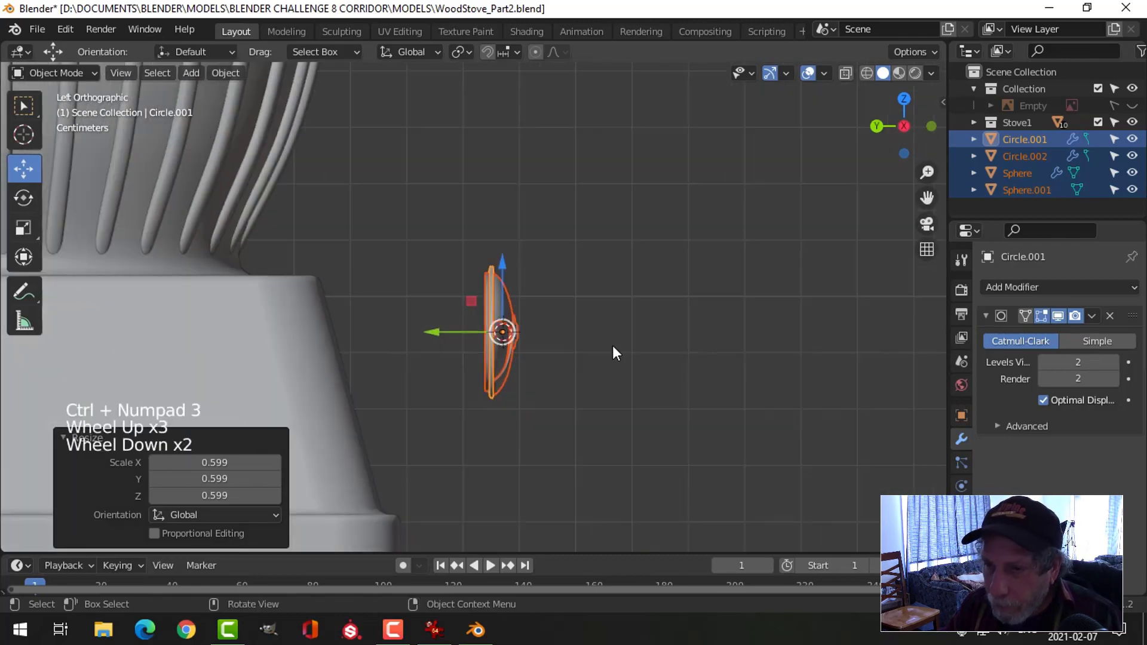
shift+middle_drag(614, 353, 652, 267)
key(g)
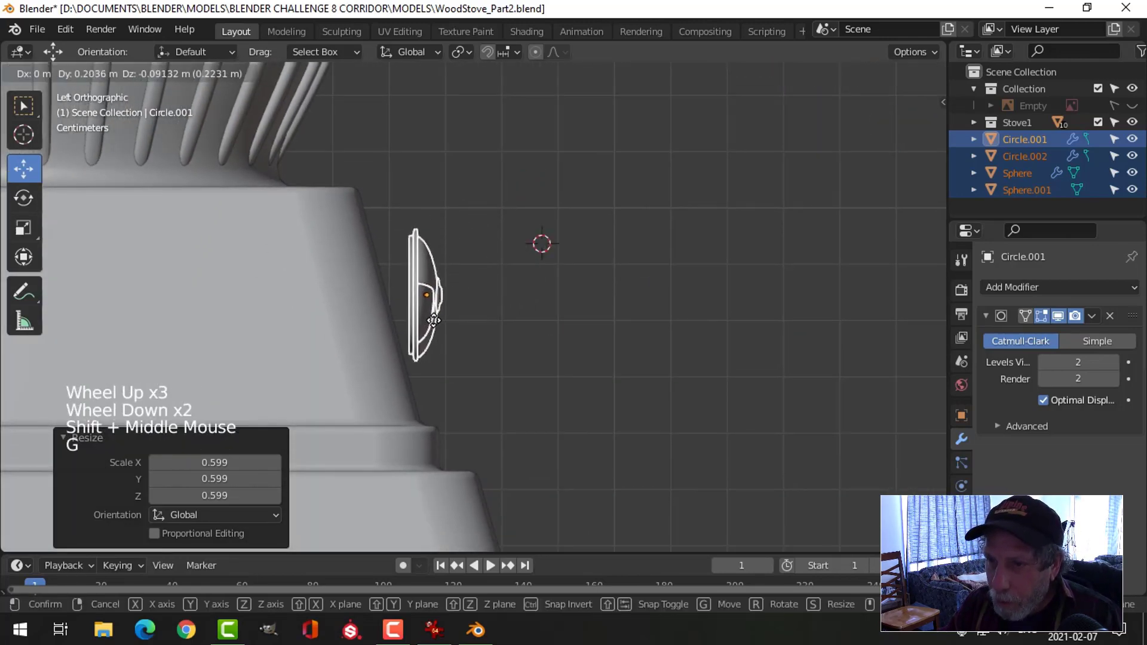
click(399, 293)
In wireframe, rotate the vent -15.7° to match the panel's slope and move it about 0.013 m in Y and -0.006 m in Z
key(z)
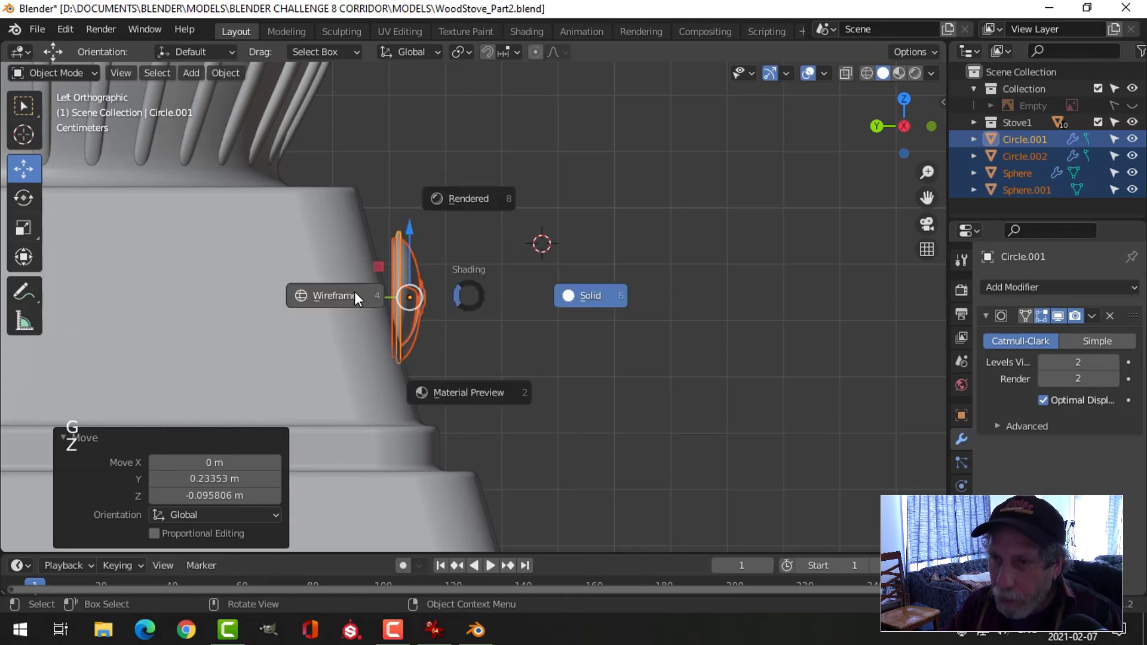
click(353, 292)
shift+middle_drag(500, 280, 549, 267)
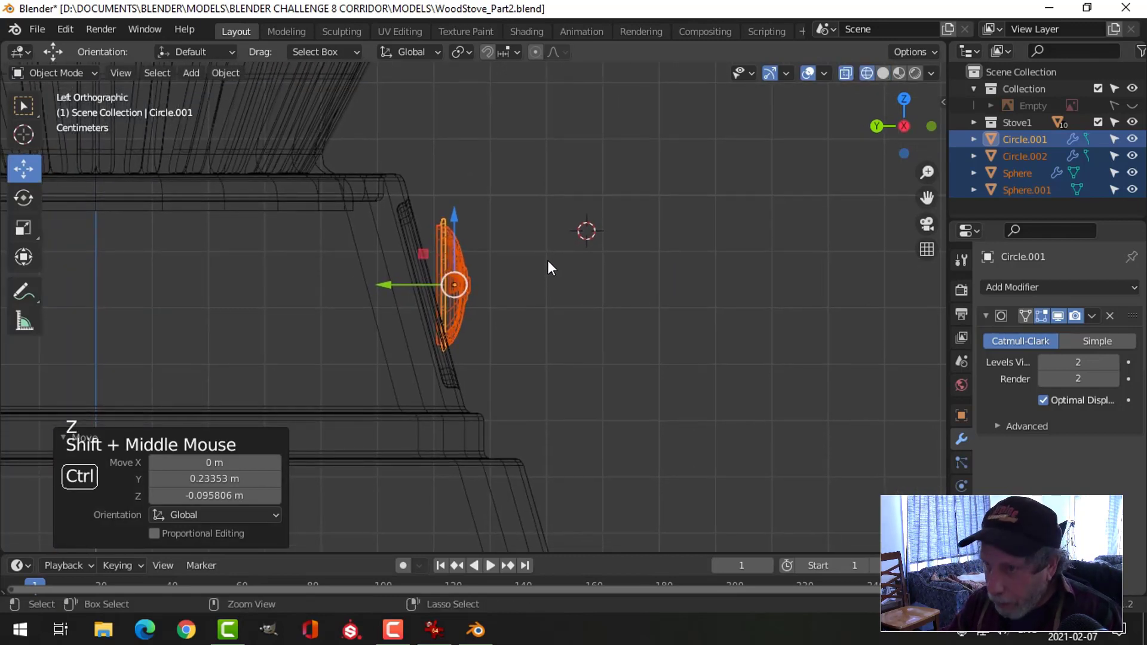
key(r)
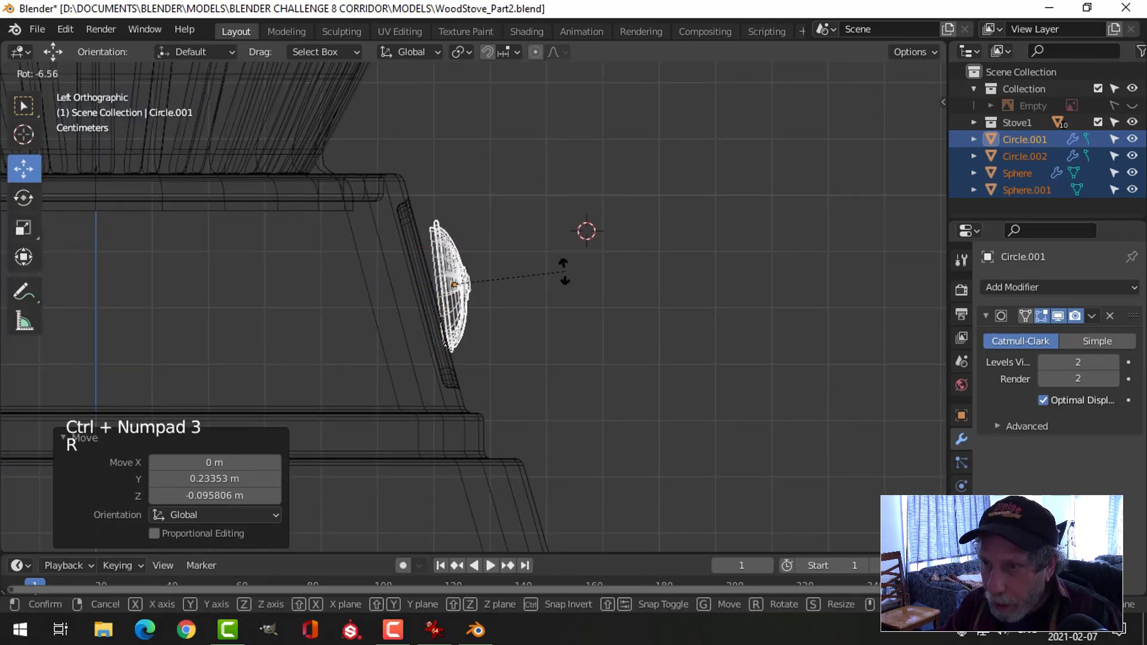
click(562, 252)
key(g)
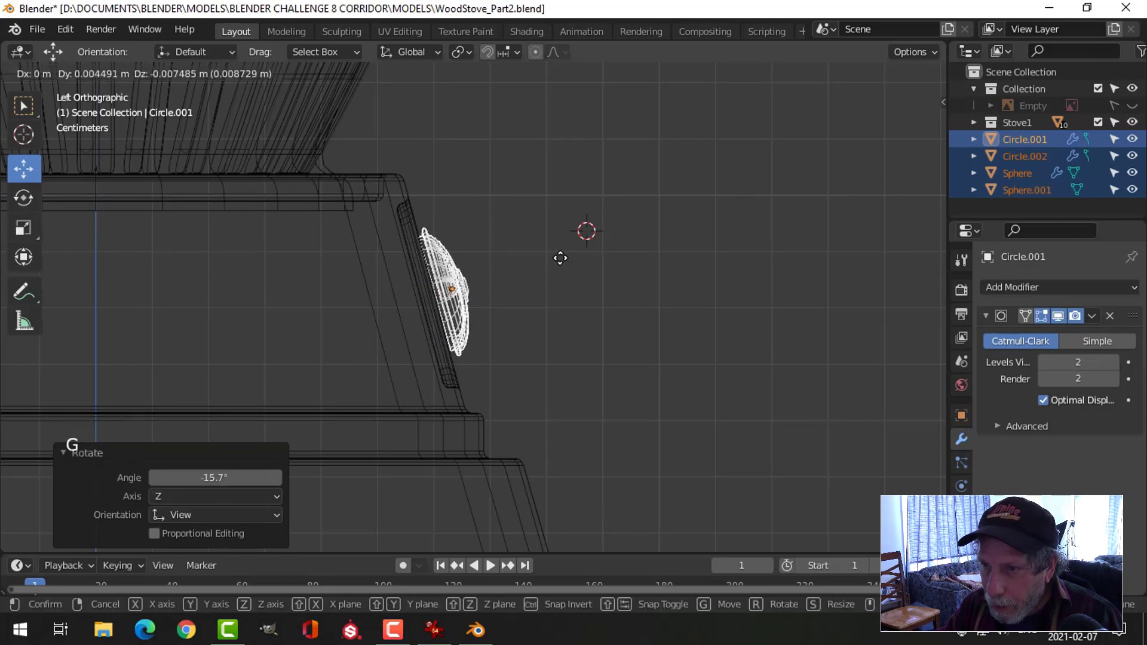
click(555, 257)
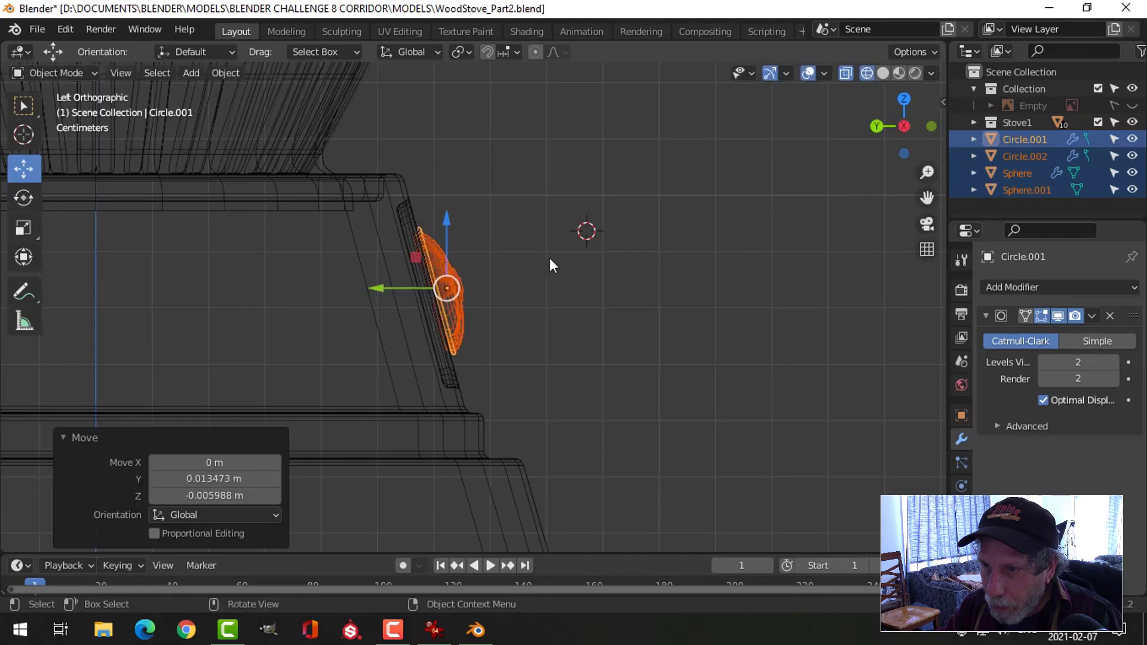
In the right wireframe view, move the vent about 0.032 m in Y and -0.012 m in Z to seat it in the recessed panel
middle_drag(565, 288, 508, 332)
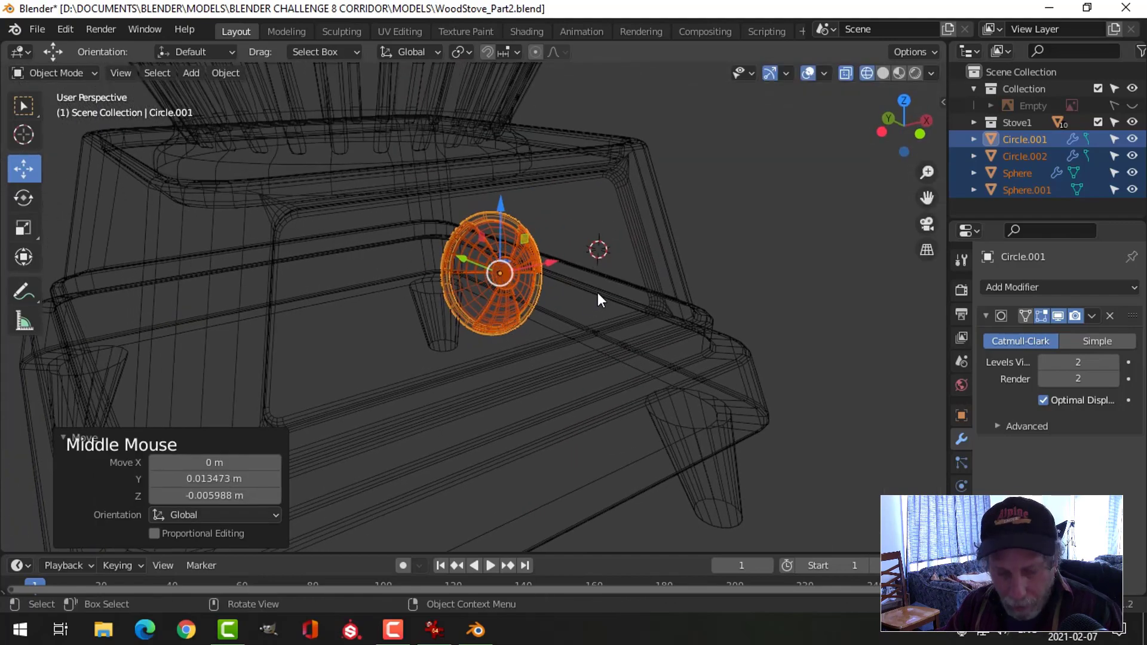
key(z)
mouse_move(722, 295)
middle_down()
mouse_move(511, 310)
mouse_move(315, 292)
mouse_move(491, 340)
mouse_move(609, 322)
mouse_move(519, 250)
middle_up()
scroll(511, 309, up, 2)
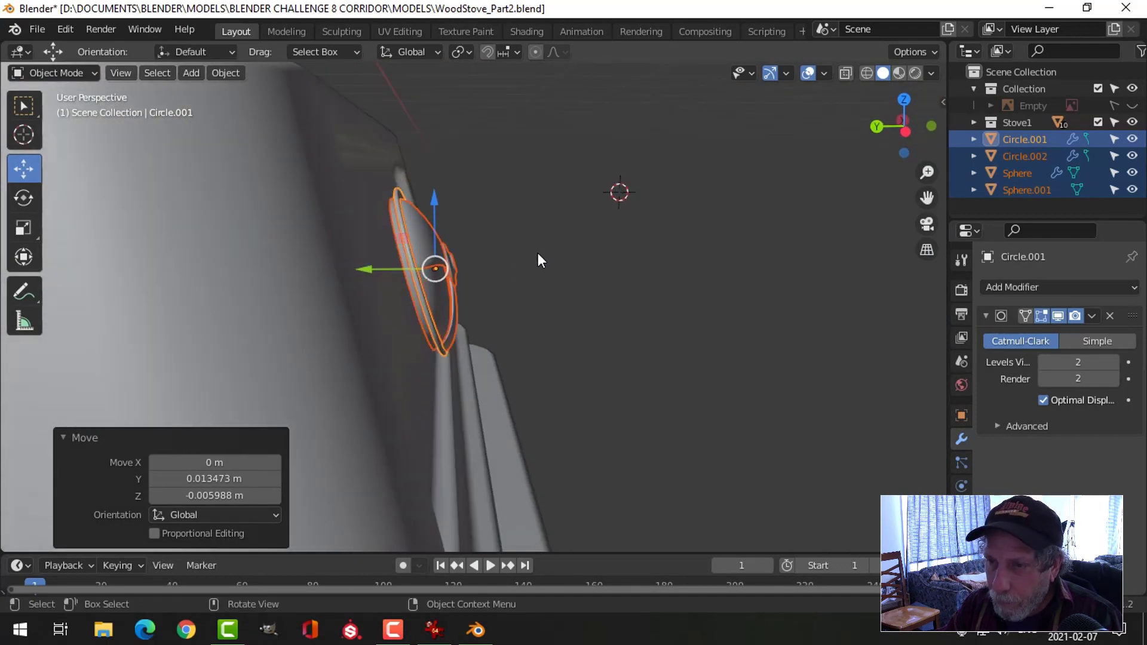
key(KP_3)
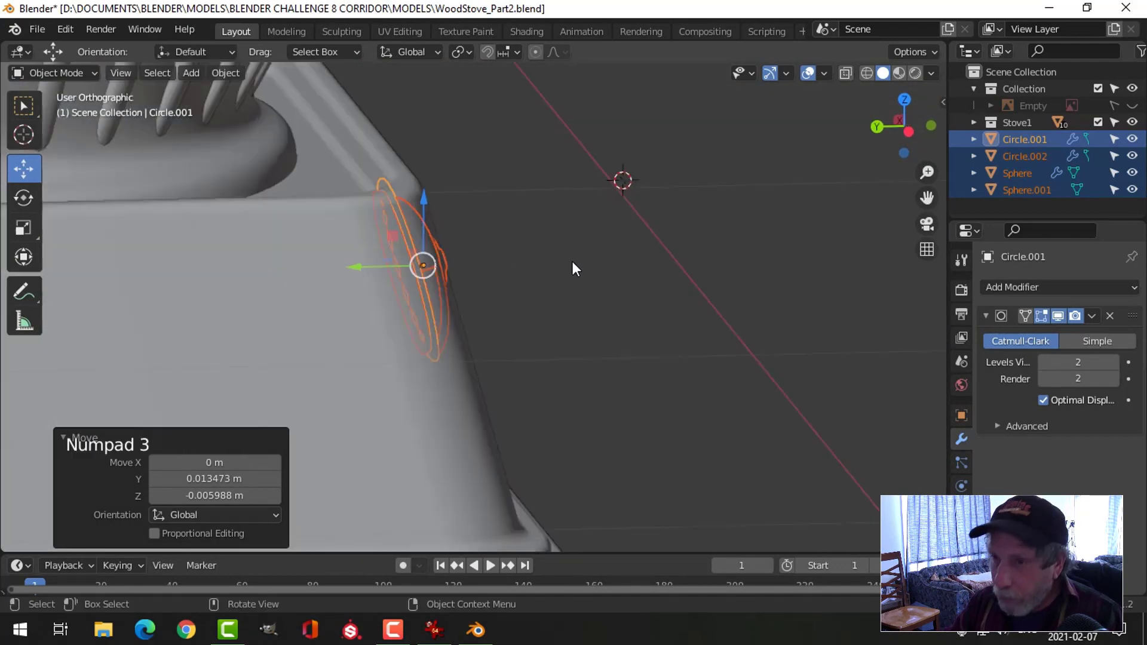
key(z)
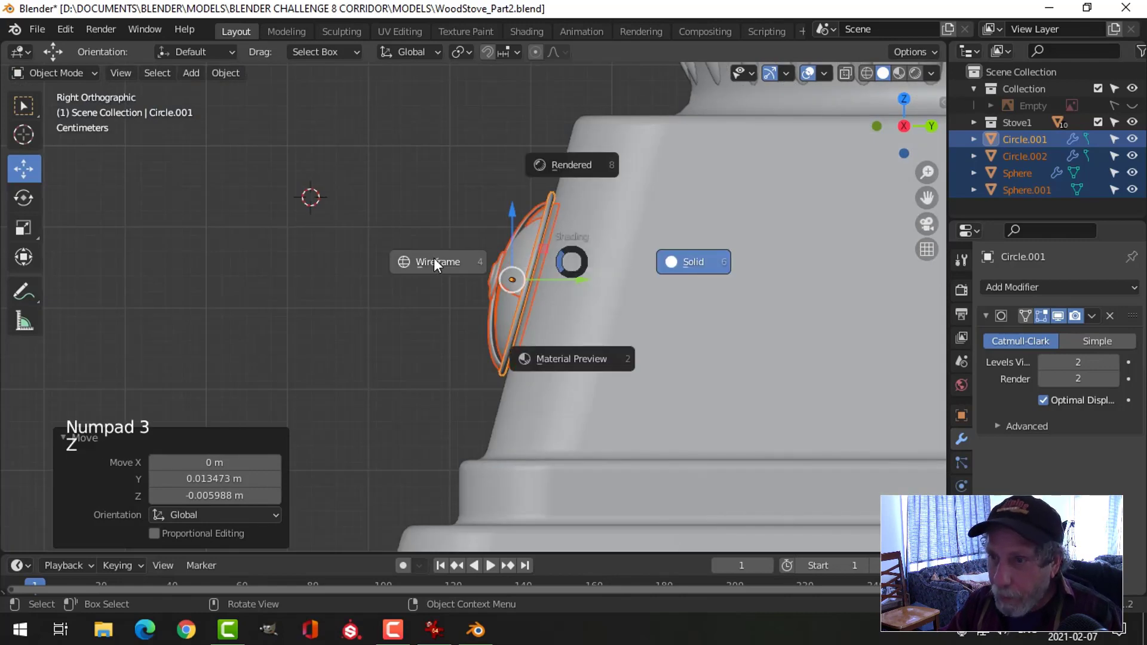
click(433, 256)
scroll(623, 268, up, 3)
key(g)
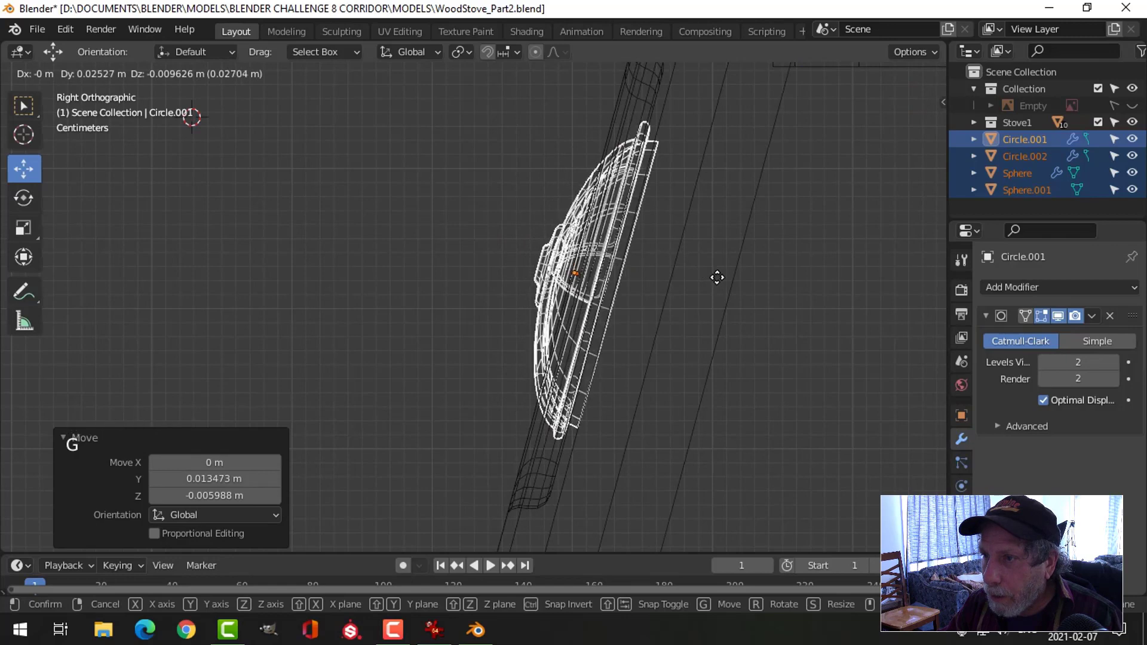
click(725, 277)
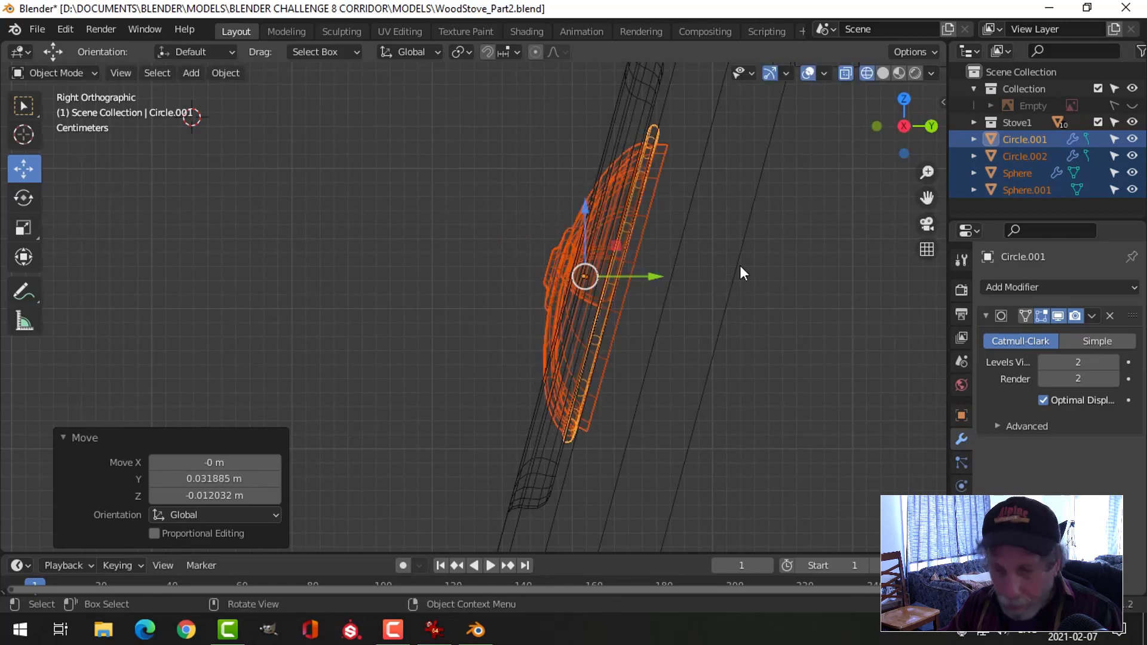
Return to solid shading, set the transform orientation to Normal, and nudge the vent along its Y axis, keeping its parts selected
key(z)
click(864, 272)
mouse_move(537, 254)
middle_down()
mouse_move(631, 244)
mouse_move(782, 297)
mouse_move(674, 267)
mouse_move(688, 276)
middle_up()
scroll(699, 275, down, 1)
click(410, 52)
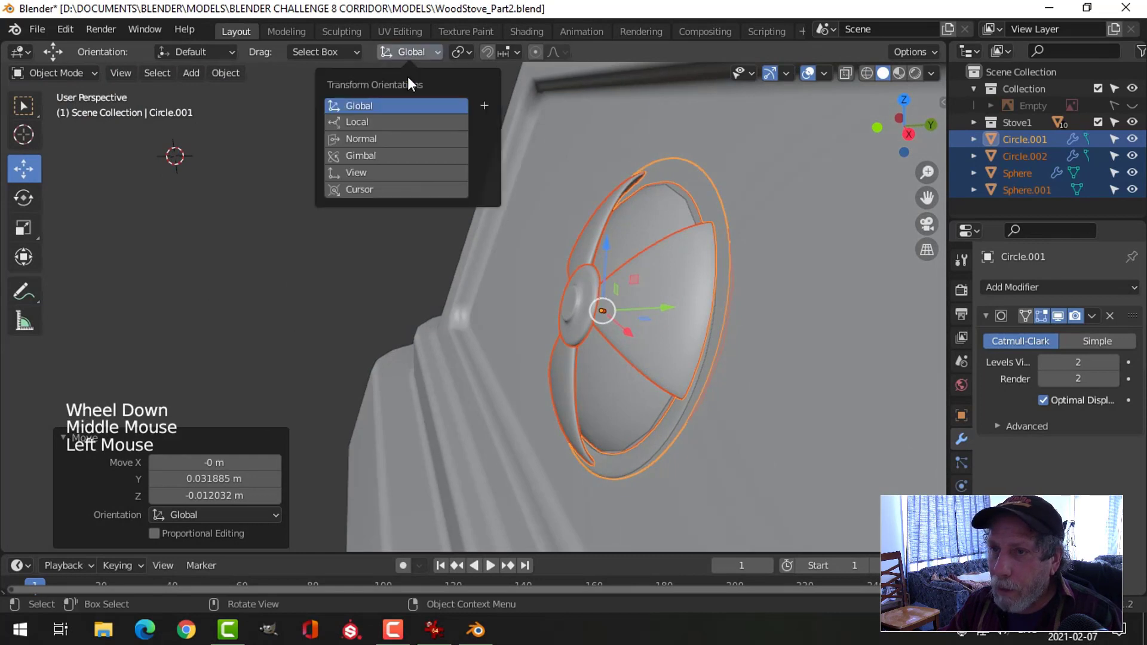
click(406, 139)
scroll(581, 227, down, 2)
middle_drag(581, 227, 572, 281)
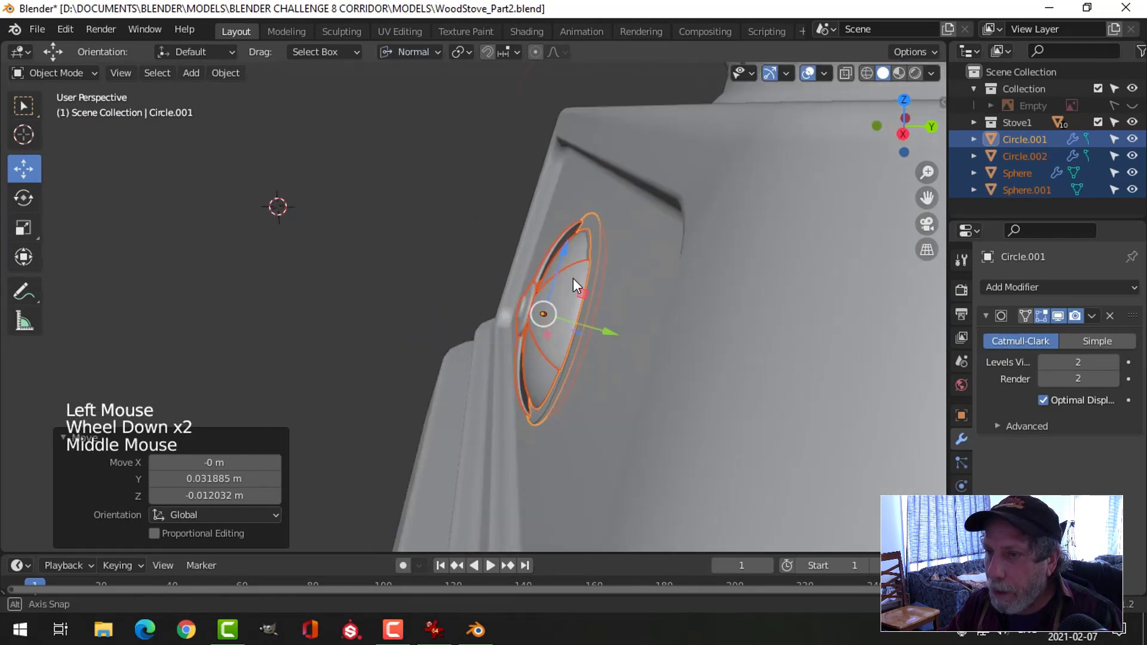
mouse_move(604, 330)
mouse_down()
mouse_move(593, 325)
mouse_move(614, 317)
mouse_up()
key(alt+a)
key(ctrl+z)
Add a loop cut around the vent ring's outer wall at factor 0.824, then leave Edit Mode and deselect everything
scroll(614, 317, up, 2)
shift+middle_drag(632, 278, 615, 288)
key(Tab)
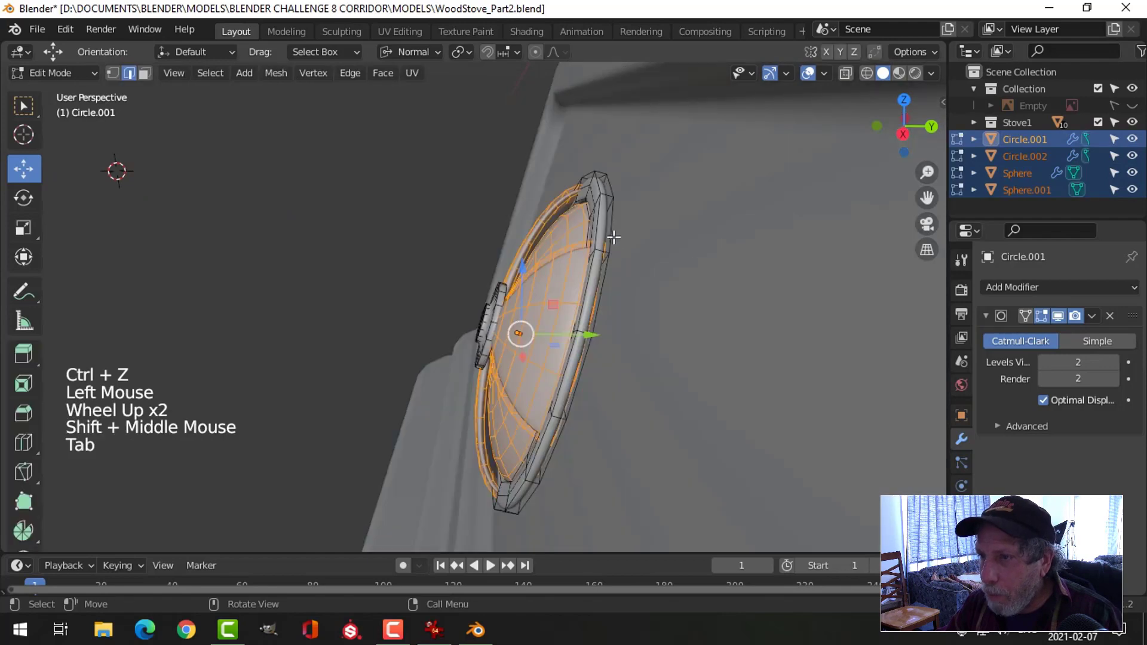
key(ctrl+r)
click(607, 200)
click(610, 206)
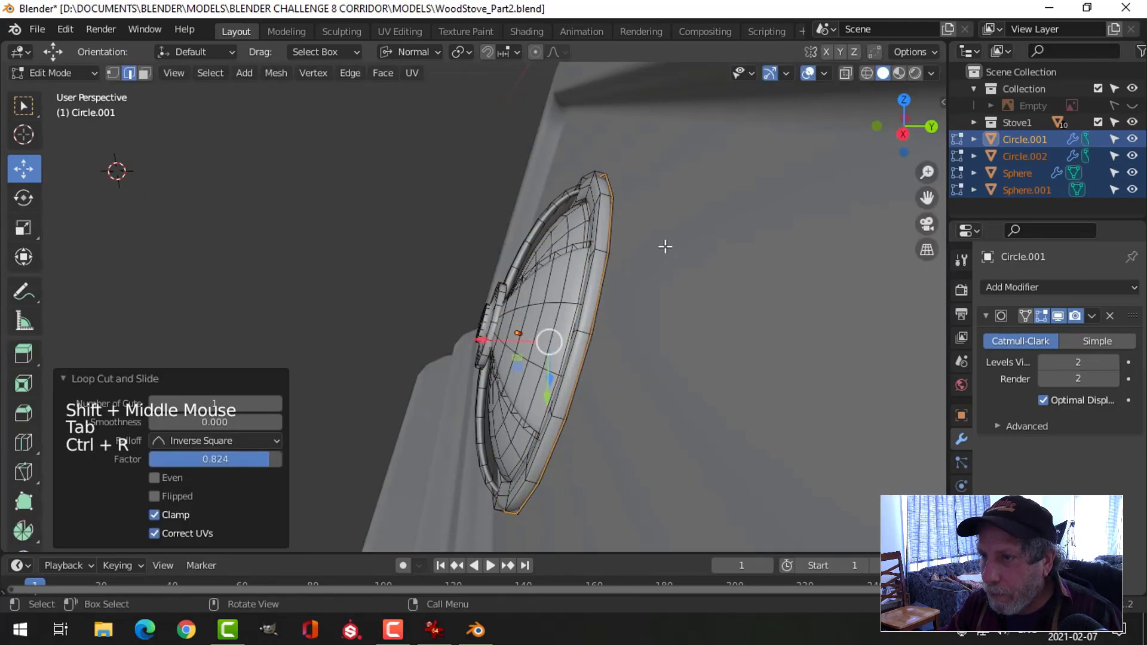
key(Tab)
scroll(666, 271, down, 2)
key(alt+a)
Select the vent's backing dome and save the stove file
middle_drag(667, 272, 560, 322)
scroll(647, 299, down, 5)
scroll(530, 306, up, 3)
scroll(562, 293, up, 2)
middle_drag(560, 323, 557, 349)
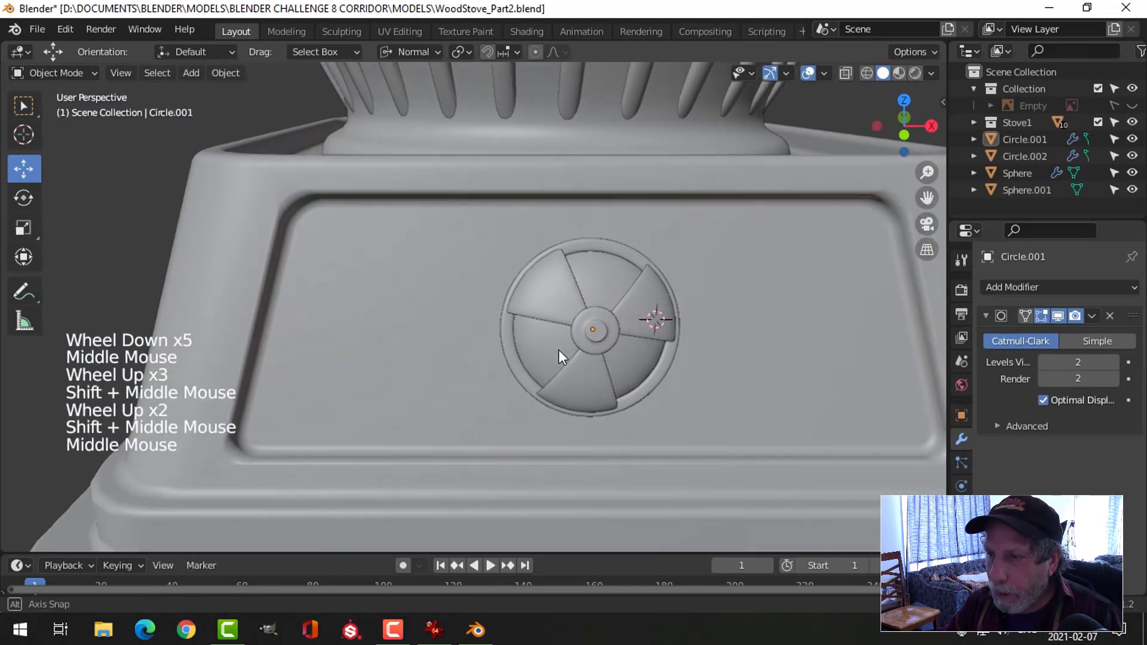
click(588, 253)
key(ctrl+s)
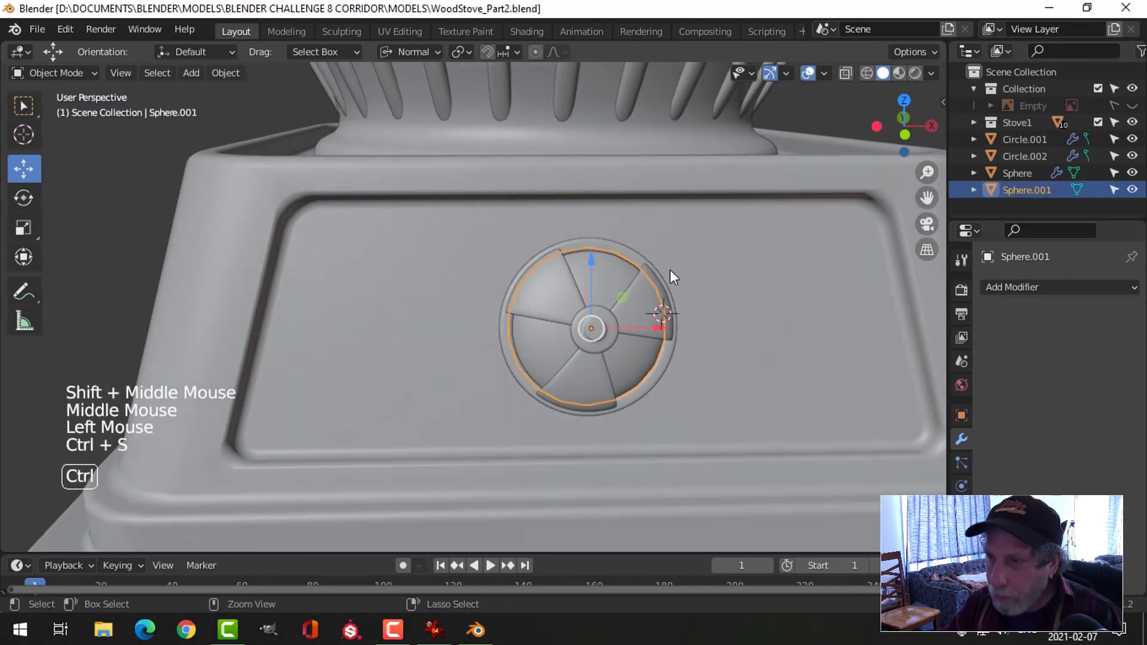
Using Global orientation, duplicate the vent ring's new edge loop and move the copy along negative X beside the vent
click(633, 250)
key(Tab)
middle_drag(629, 268, 572, 232)
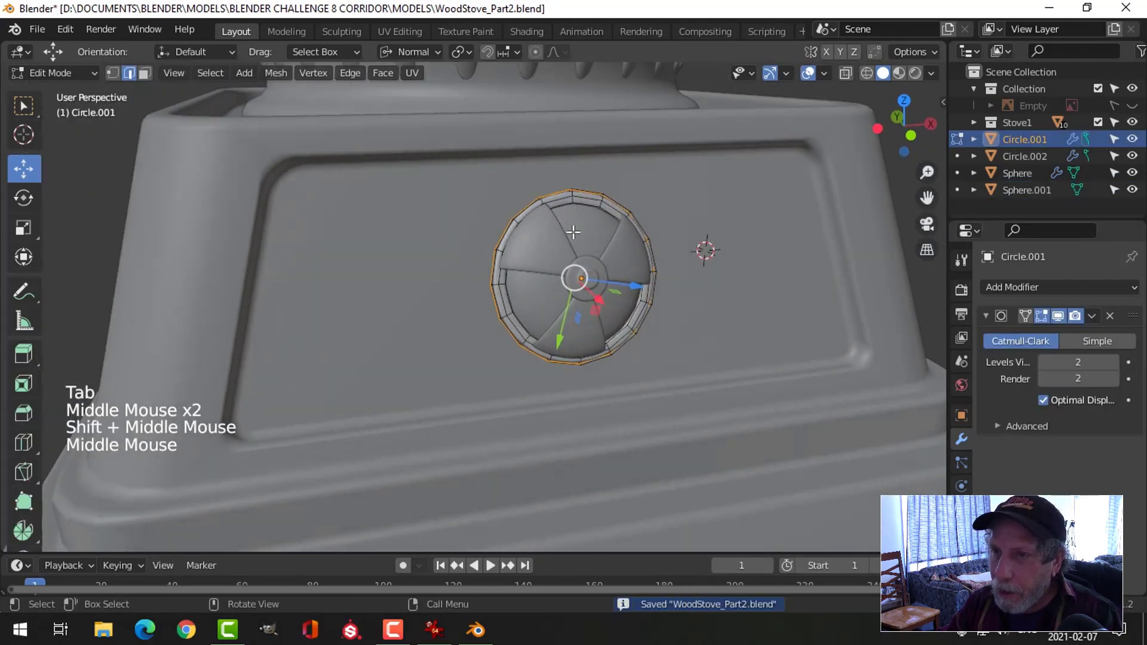
click(409, 52)
click(396, 106)
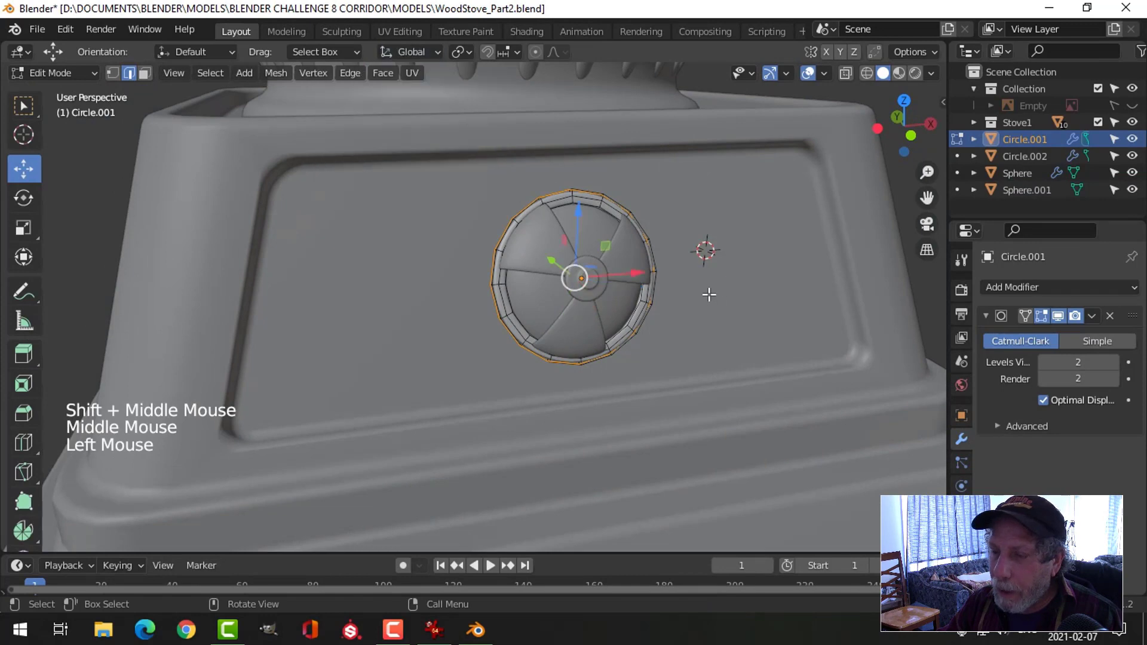
middle_drag(710, 295, 698, 315)
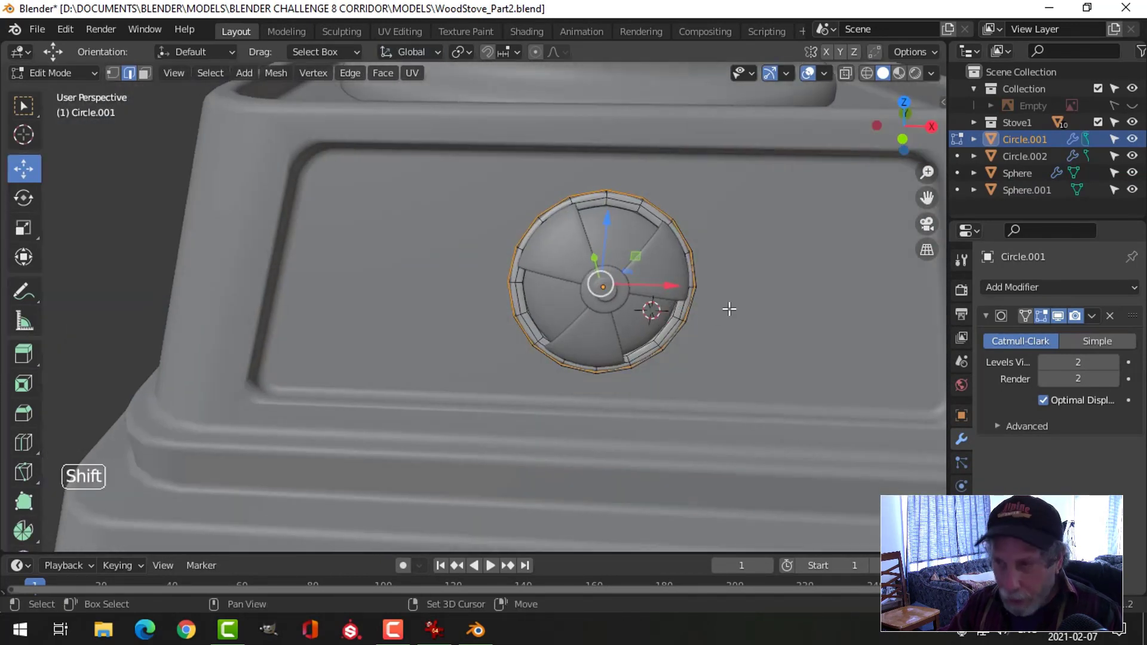
key(shift+d)
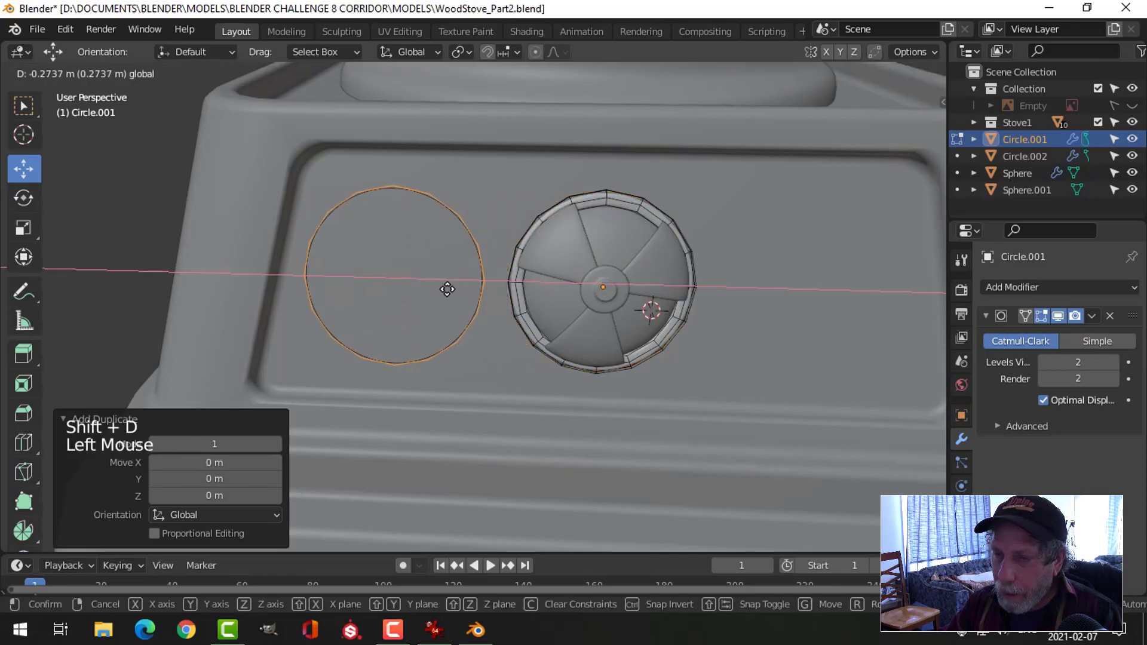
click(487, 283)
Turn proportional editing off, separate the duplicated loop into its own object, and leave the ring's Edit Mode
key(o)
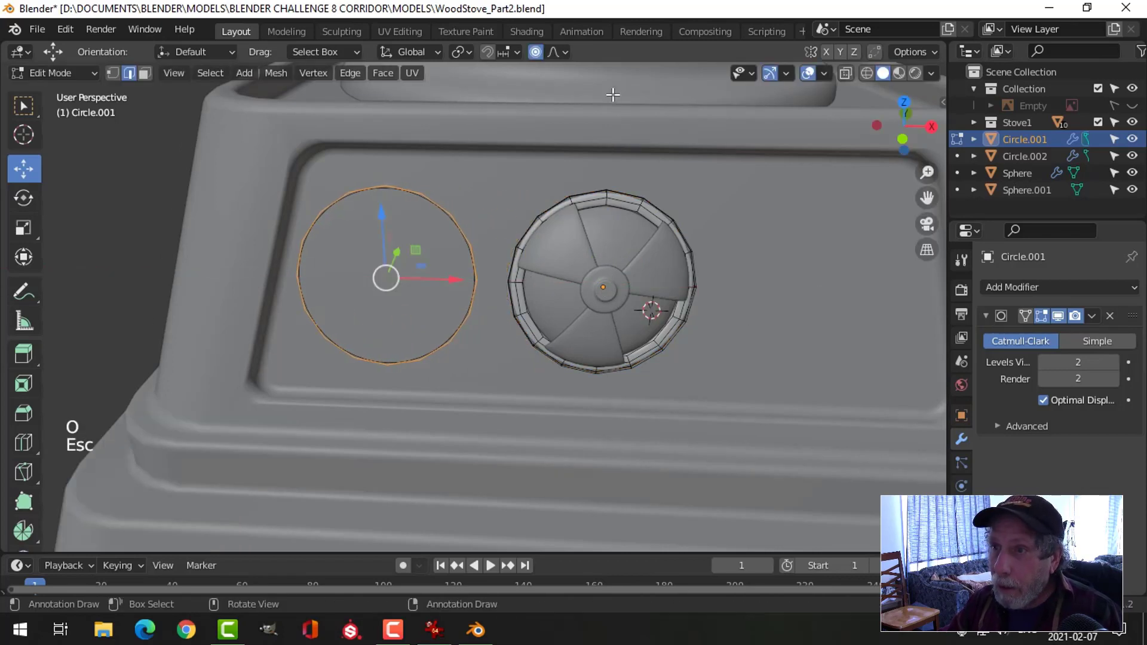
key(p)
click(608, 218)
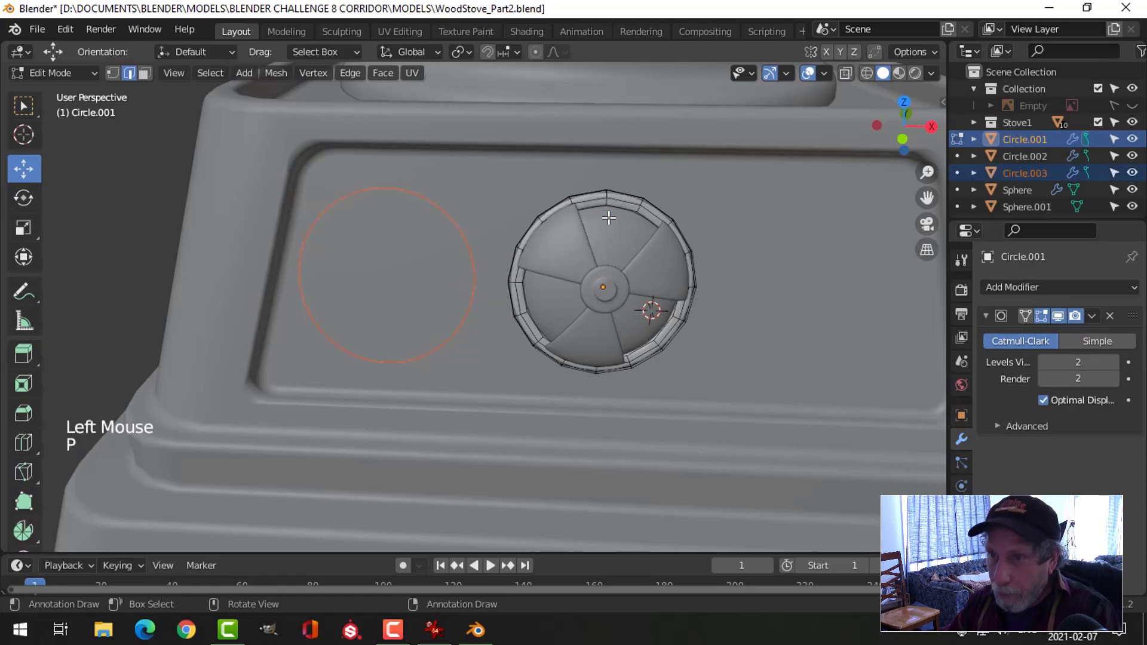
key(Tab)
Edit the separated circle, select all of its edges, and scale them to 0.601
click(454, 212)
key(Tab)
key(a)
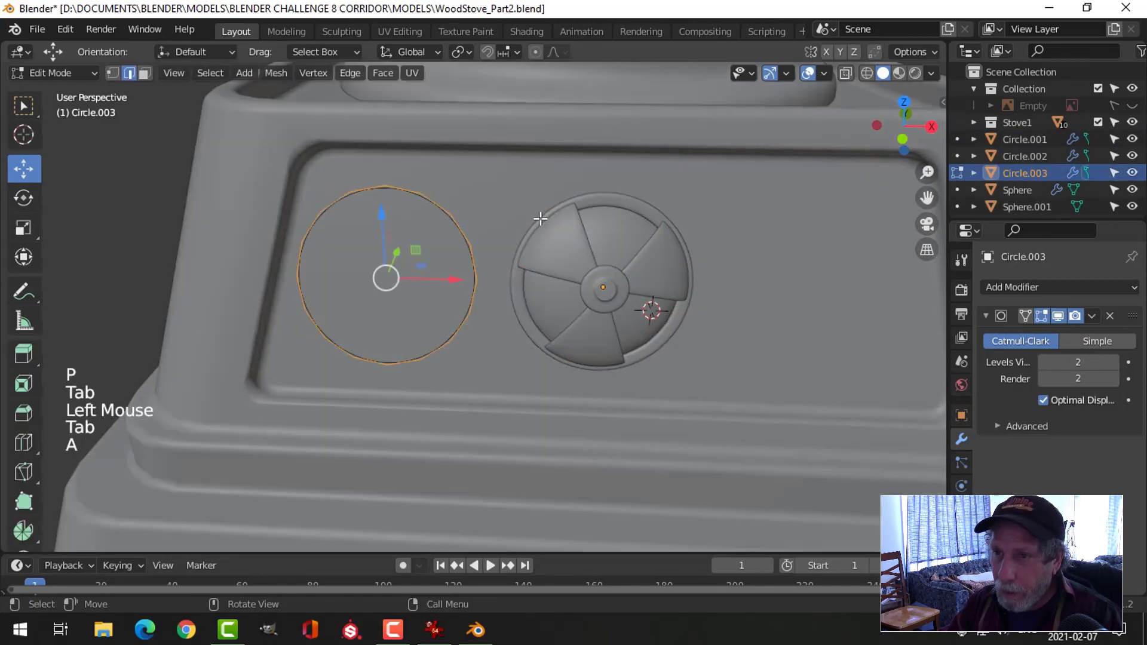
middle_drag(506, 255, 558, 257)
key(s)
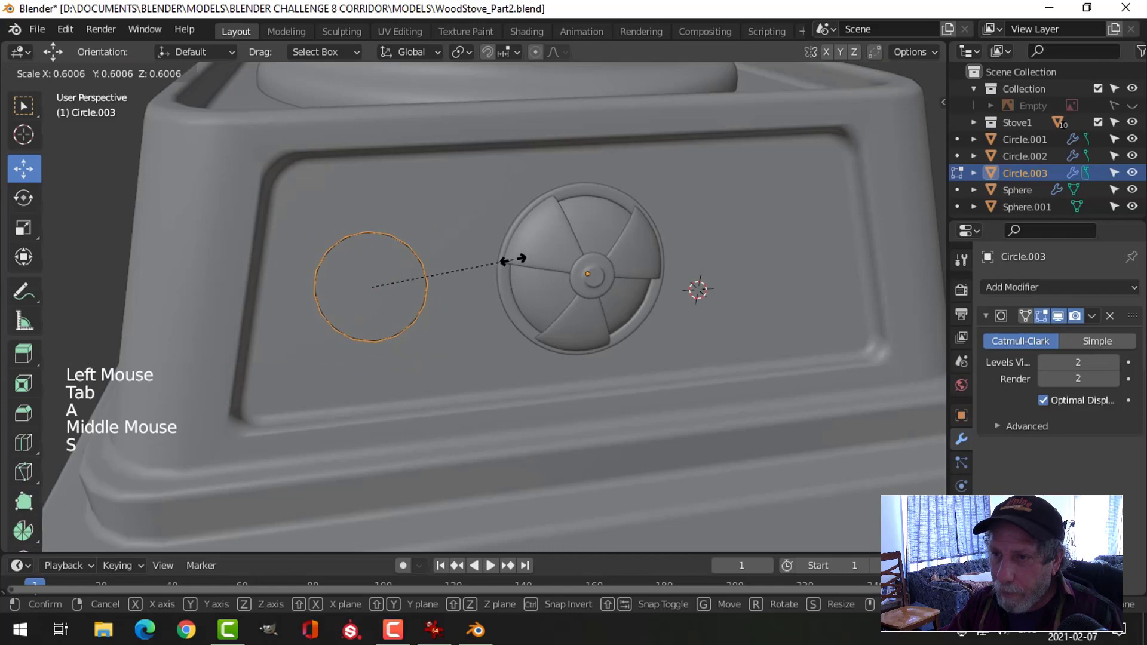
click(512, 260)
Extrude the small circle and, using Local orientation, pull the new edge outward along its Y axis to form a cylindrical wall
middle_drag(669, 269, 589, 233)
middle_drag(597, 281, 401, 117)
drag(421, 52, 385, 134)
middle_drag(543, 266, 538, 236)
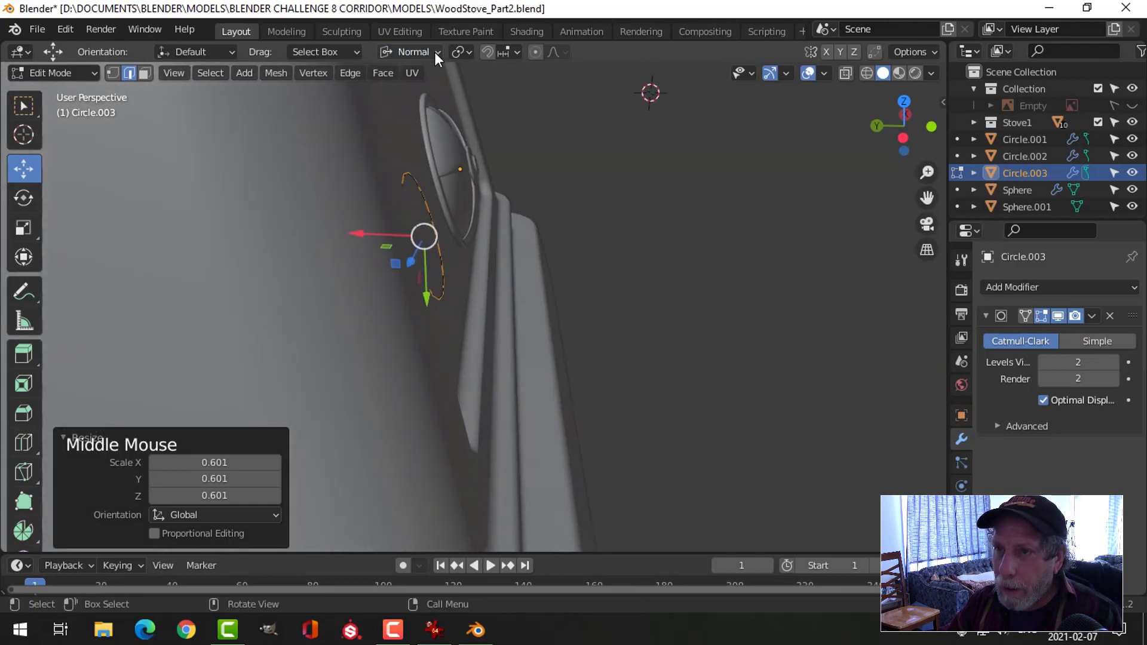
key(e)
right_click(543, 235)
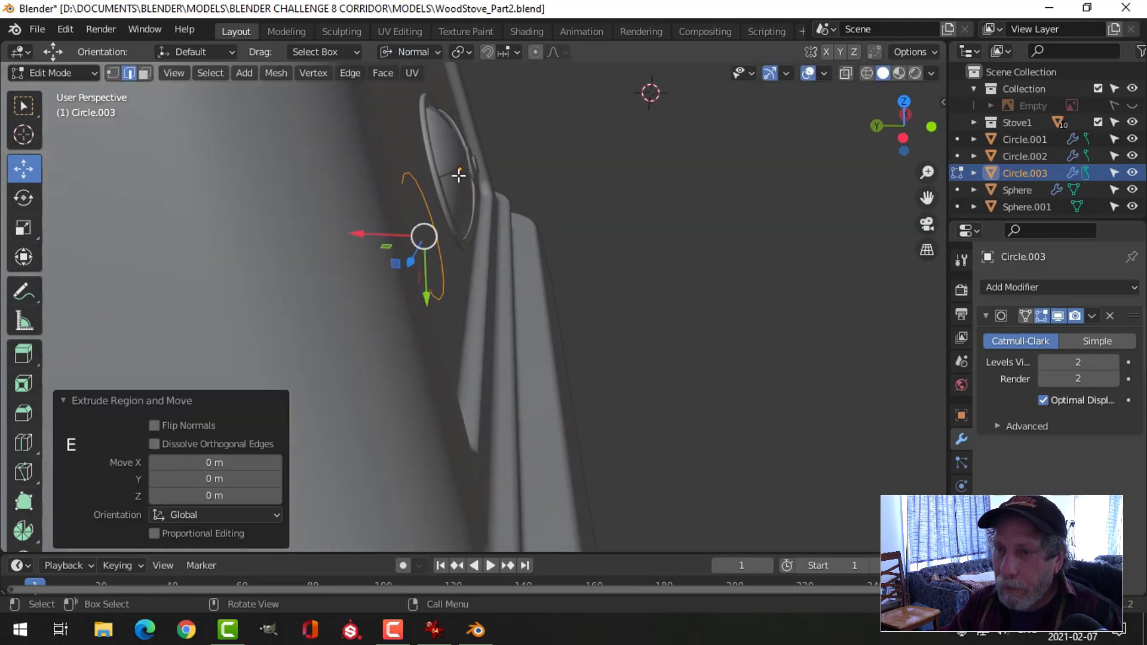
click(420, 51)
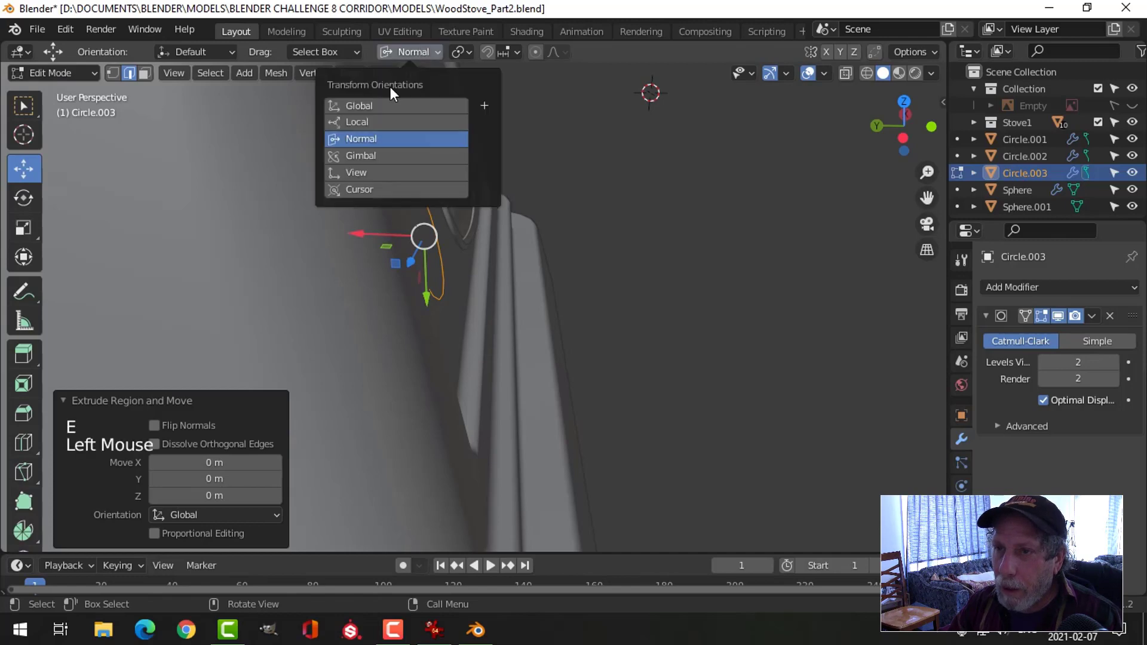
click(389, 119)
mouse_move(472, 259)
middle_down()
mouse_move(424, 267)
mouse_move(471, 260)
middle_up()
drag(366, 253, 416, 251)
Extrude the cylinder's front edge inward and scale it to 0.667
key(e)
right_click(657, 243)
key(s)
click(595, 246)
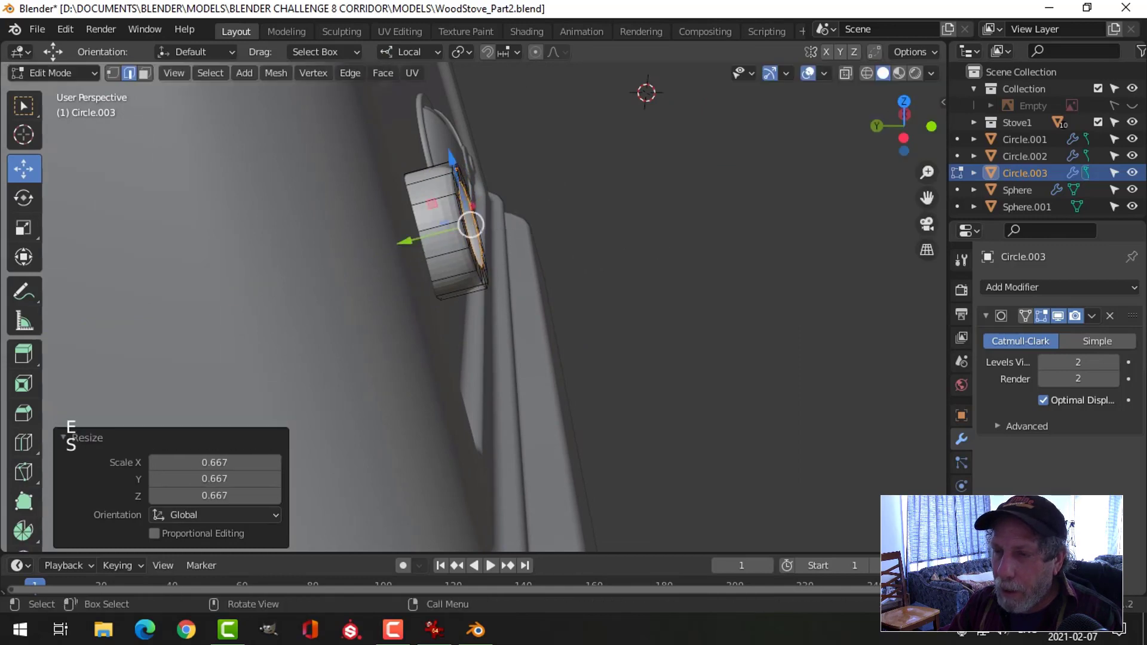
Extrude the small cylinder's inner front edge and push it back along its local Y axis to recess the face
mouse_move(595, 245)
middle_down()
mouse_move(520, 251)
mouse_move(571, 251)
mouse_move(561, 249)
mouse_move(583, 236)
middle_up()
key(e)
right_click(469, 245)
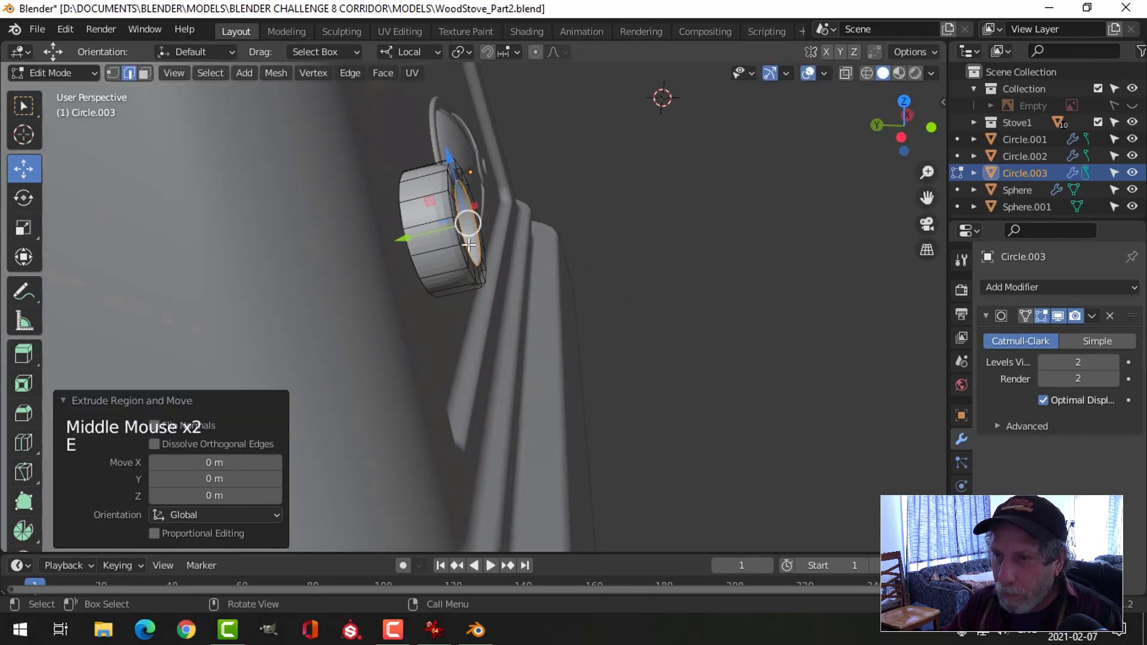
drag(410, 240, 399, 243)
Extrude the recessed edge scaled to 0.720, and close the remaining opening with another extrusion merged at center
middle_drag(584, 245, 626, 241)
key(e)
right_click(626, 241)
key(s)
click(571, 248)
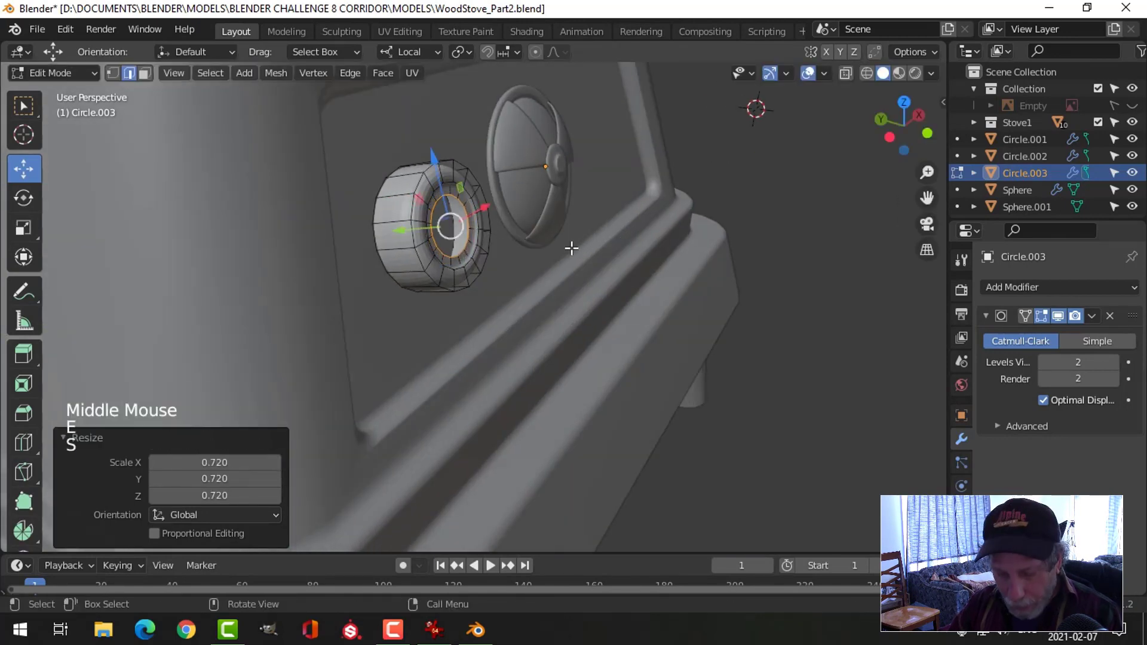
key(e)
right_click(572, 248)
key(m)
click(572, 248)
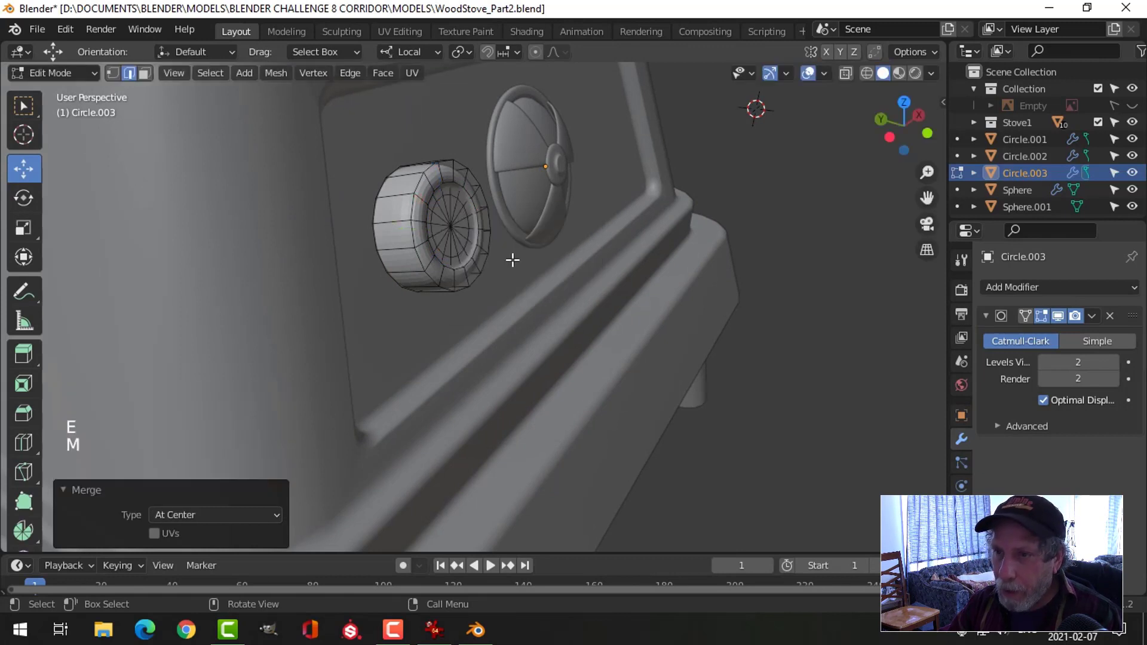
Add a loop cut around the cylinder's outer wall, slide it close to the front rim, and leave Edit Mode
key(ctrl+r)
click(388, 220)
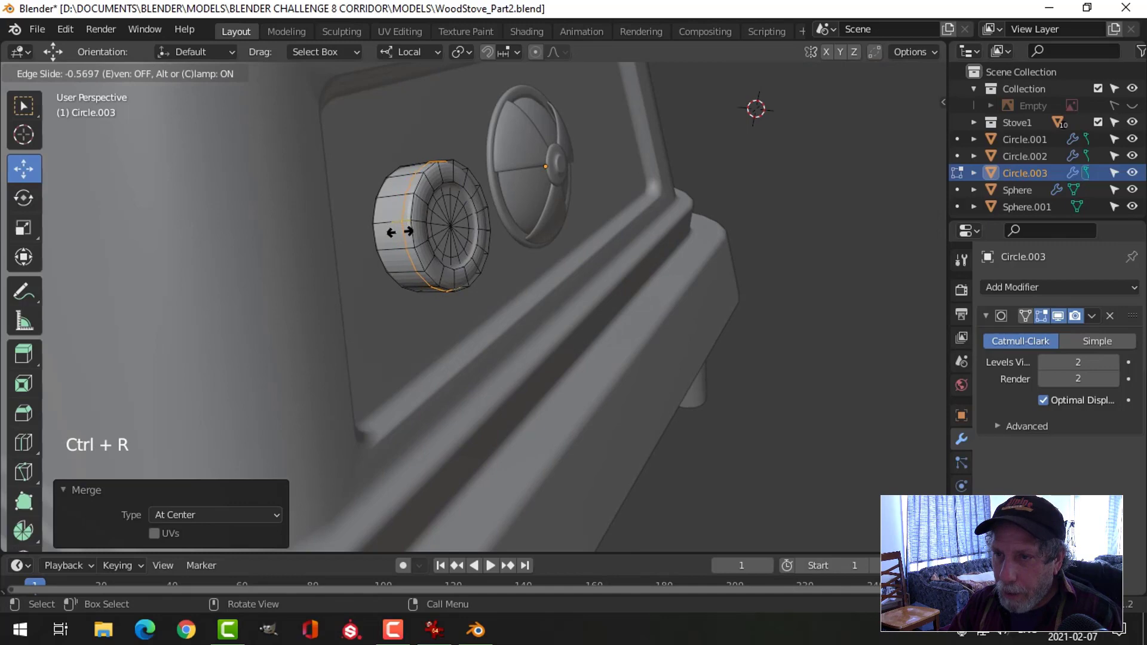
key(Tab)
right_click(403, 199)
click(403, 199)
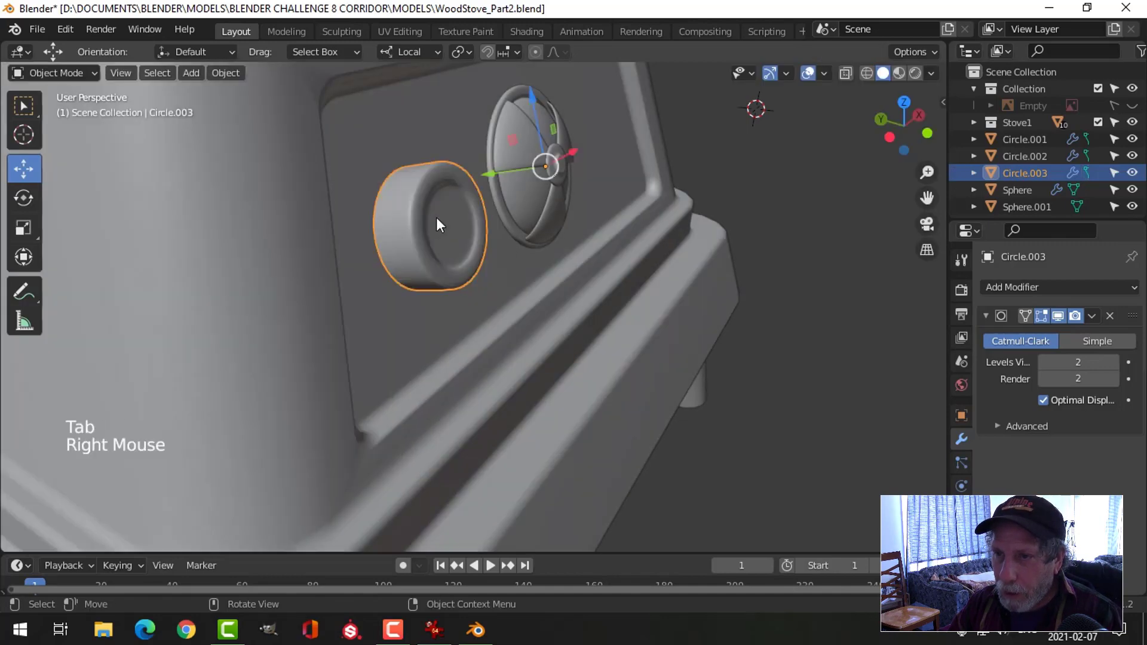
Select the small round part in front view and set its origin to its geometry
scroll(568, 245, down, 2)
key(alt+a)
middle_drag(568, 244, 508, 247)
scroll(478, 267, up, 1)
click(456, 277)
scroll(546, 235, down, 2)
key(KP_1)
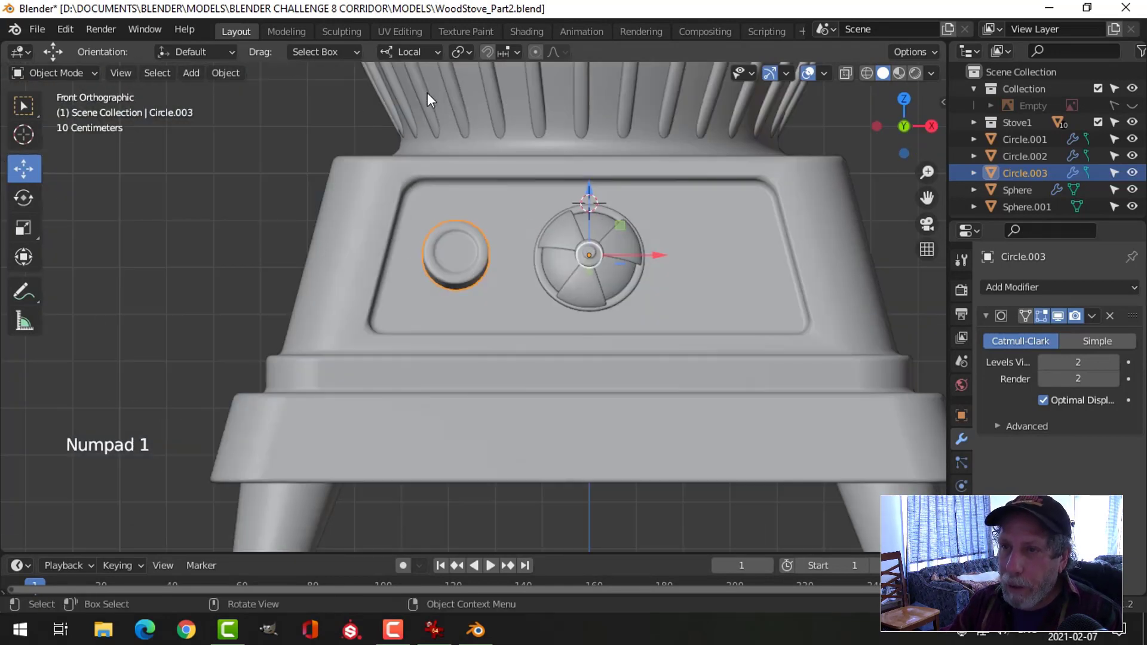
click(225, 73)
mouse_move(316, 114)
click(457, 128)
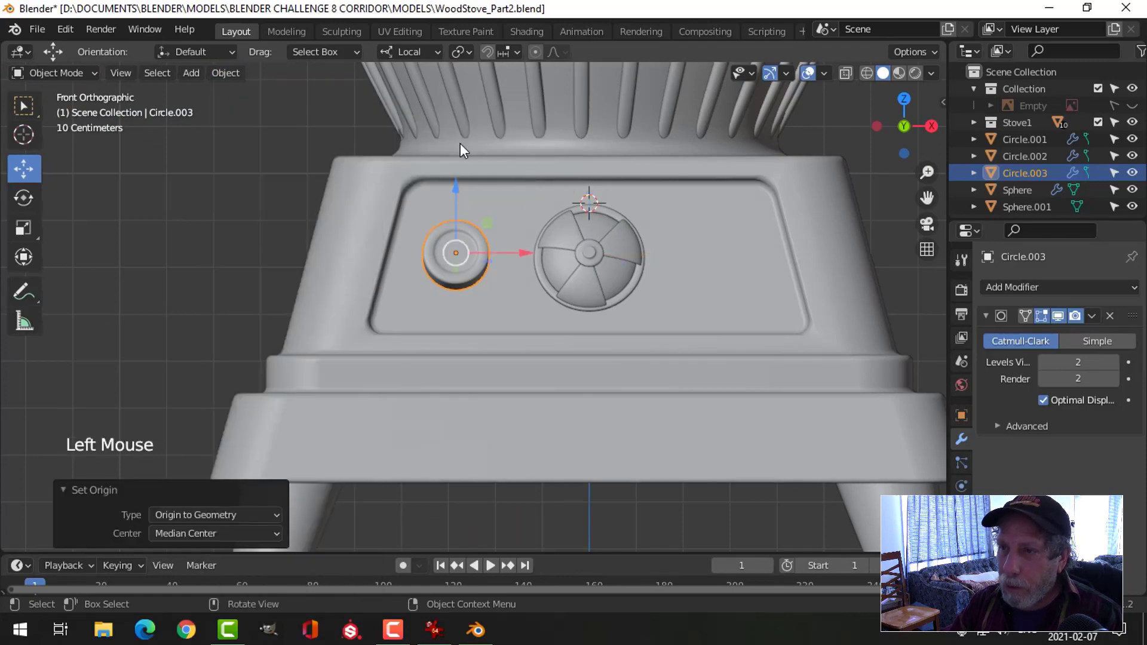
Duplicate the small round part and move the copy along X to the other side of the vent, then deselect it
key(shift+d)
drag(518, 250, 789, 282)
scroll(639, 285, down, 2)
key(alt+a)
Save the stove file with the two round parts in place
middle_drag(639, 284, 492, 253)
scroll(642, 351, down, 2)
scroll(507, 270, down, 3)
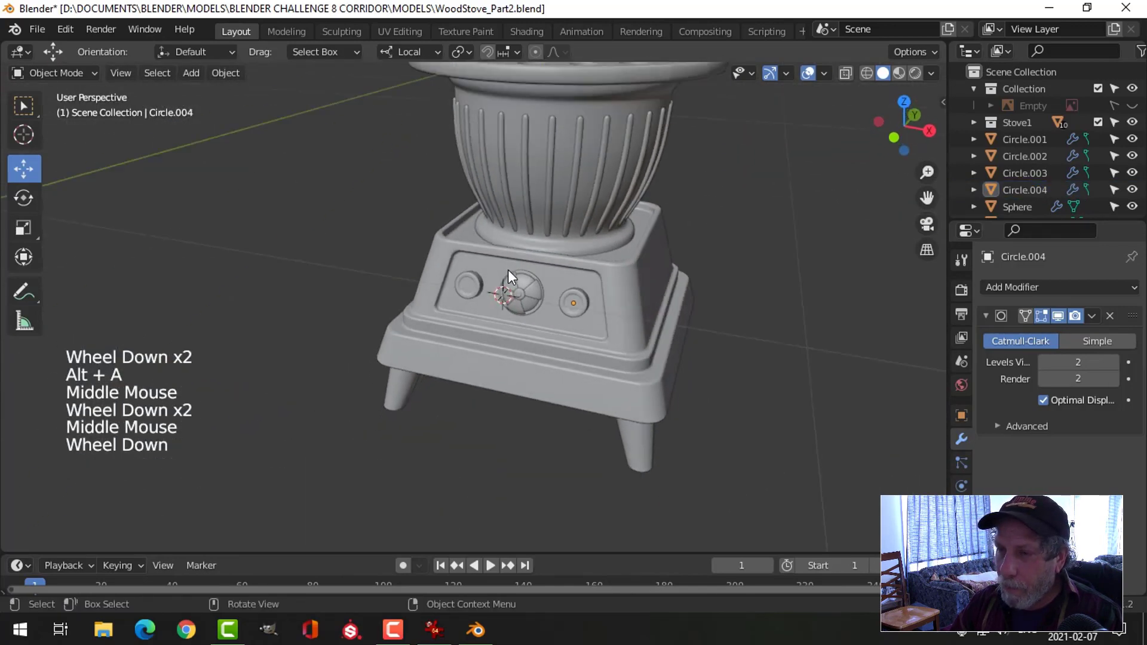
middle_drag(598, 353, 657, 347)
key(ctrl+s)
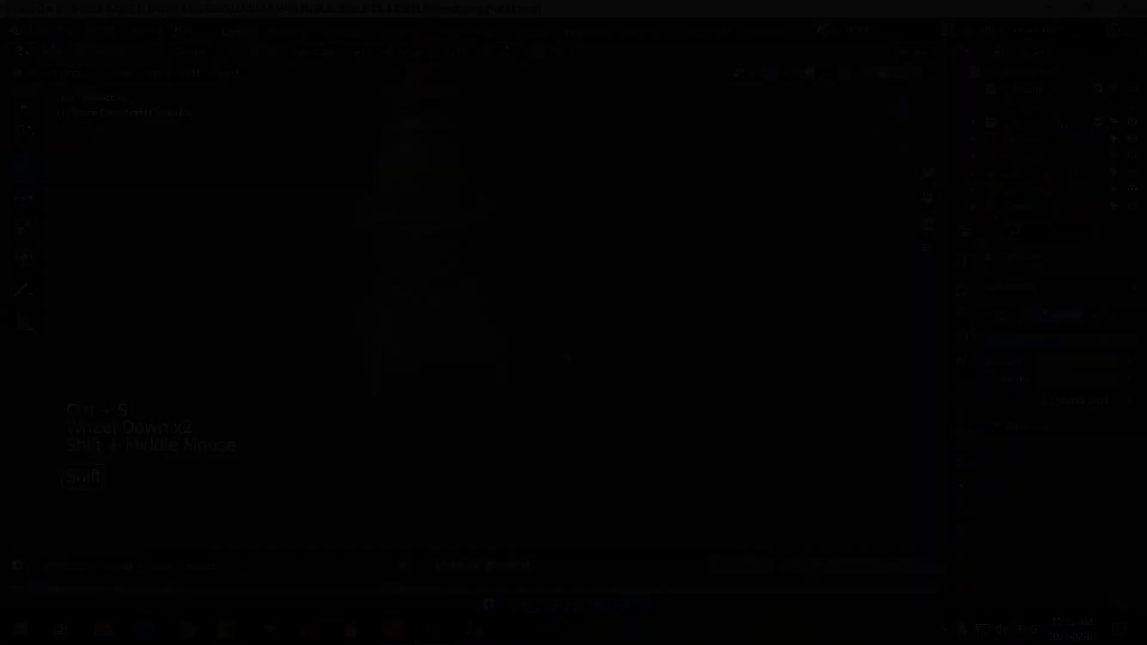